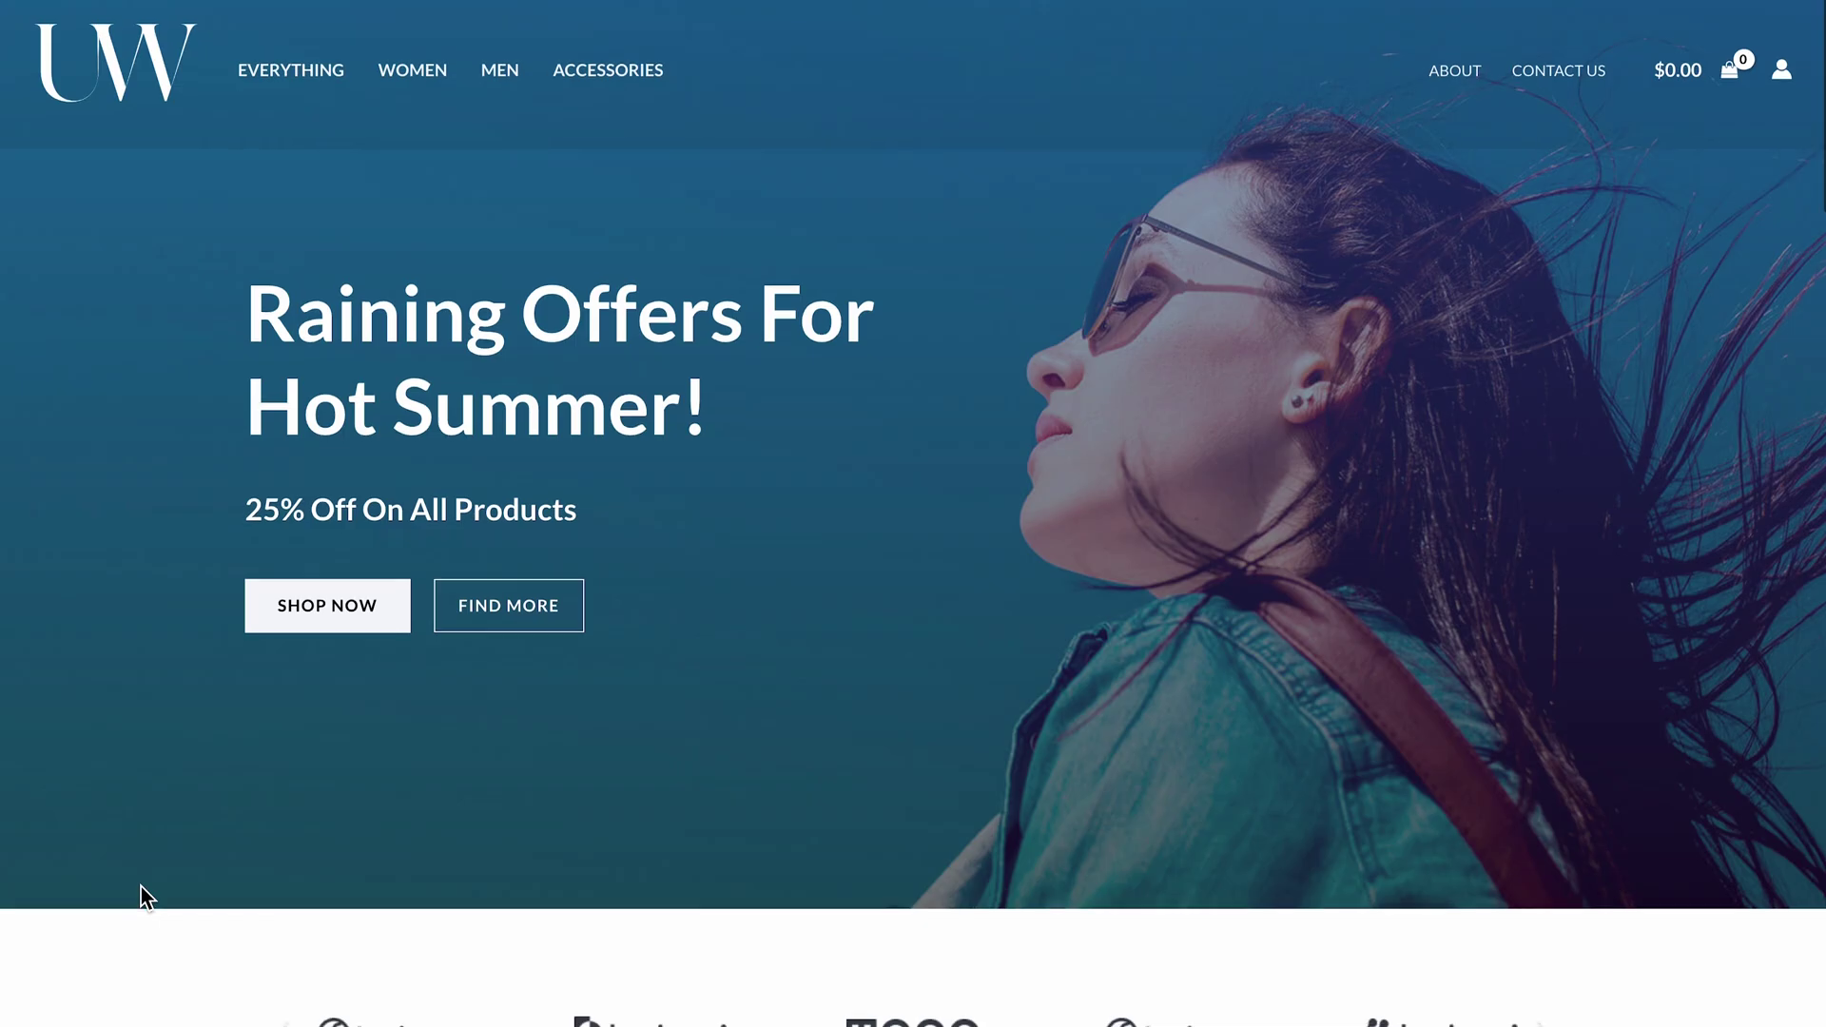
# - Scroll through the Urbanwear site, then enter the FluentCommunity portal from the welcome screen
pyautogui.scroll(-10, 145, 898)
pyautogui.scroll(-3, 144, 899)
pyautogui.scroll(-8, 144, 898)
pyautogui.scroll(-6, 145, 898)
pyautogui.scroll(-5, 145, 898)
pyautogui.click(556, 532)
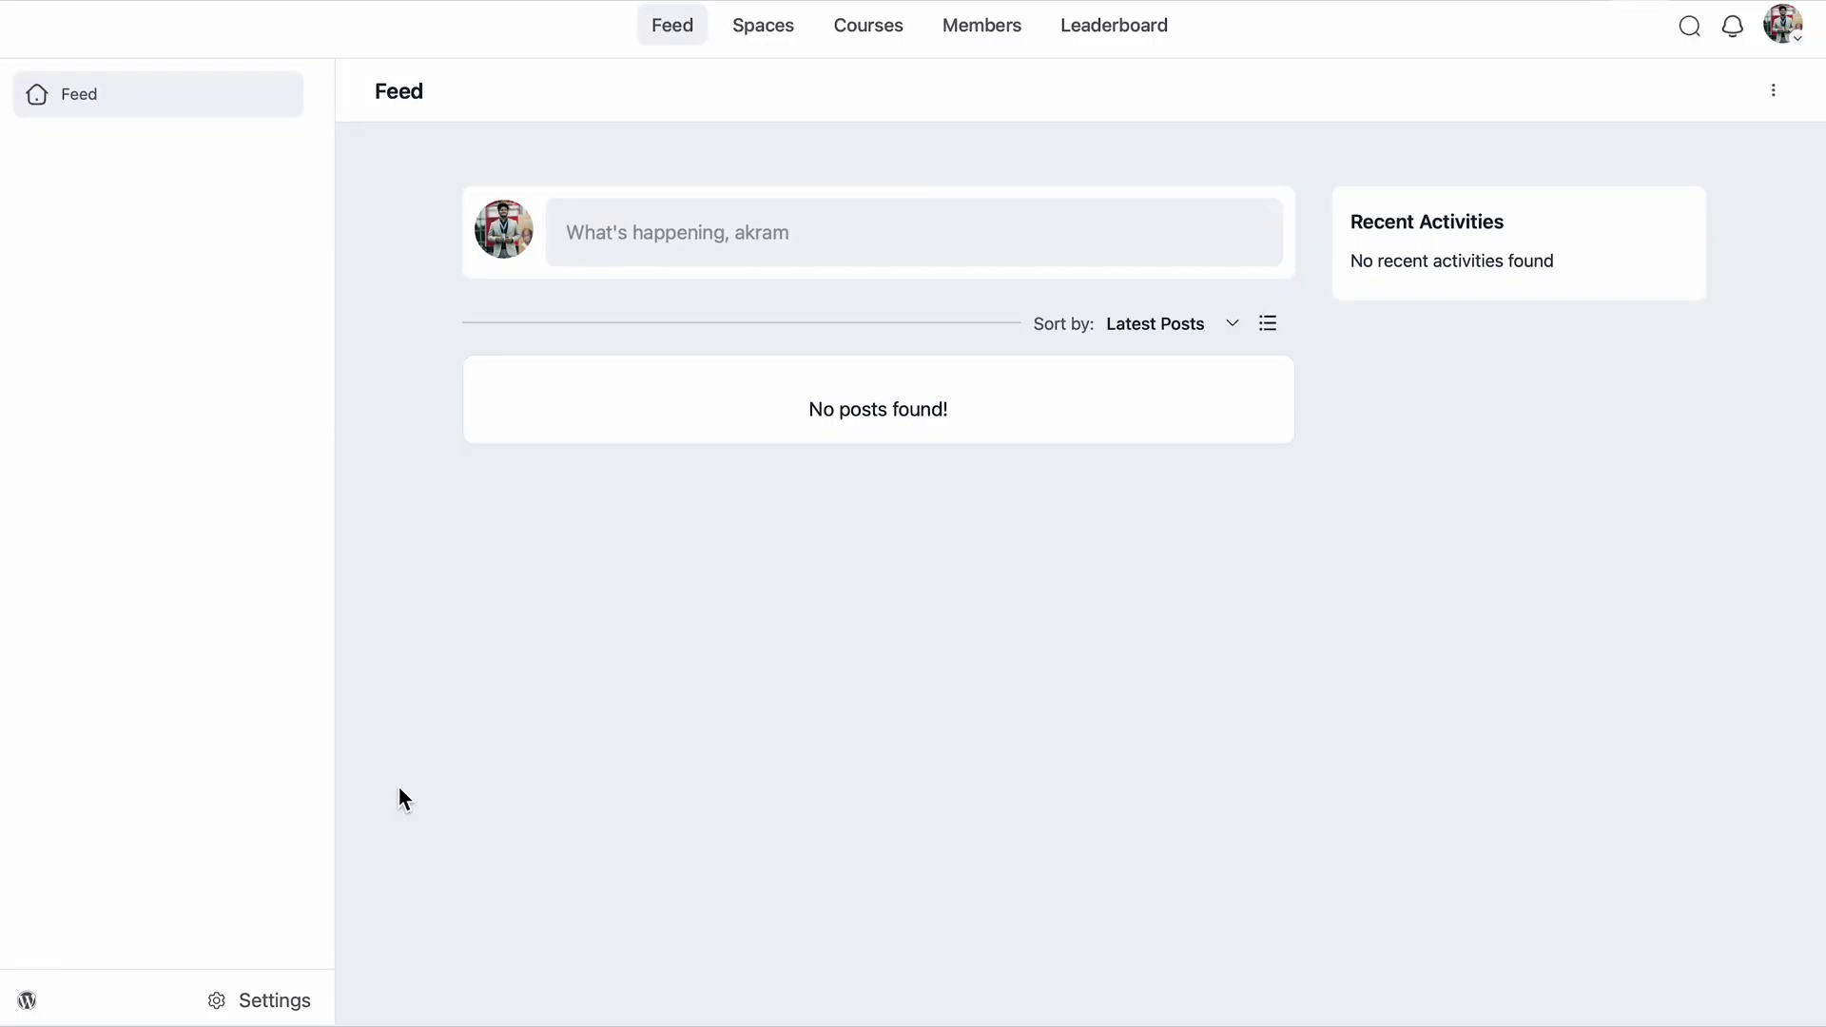
# - Rename the community title to 'Urbanwear Community' in the portal's General settings
pyautogui.click(297, 1006)
pyautogui.doubleClick(1156, 239)
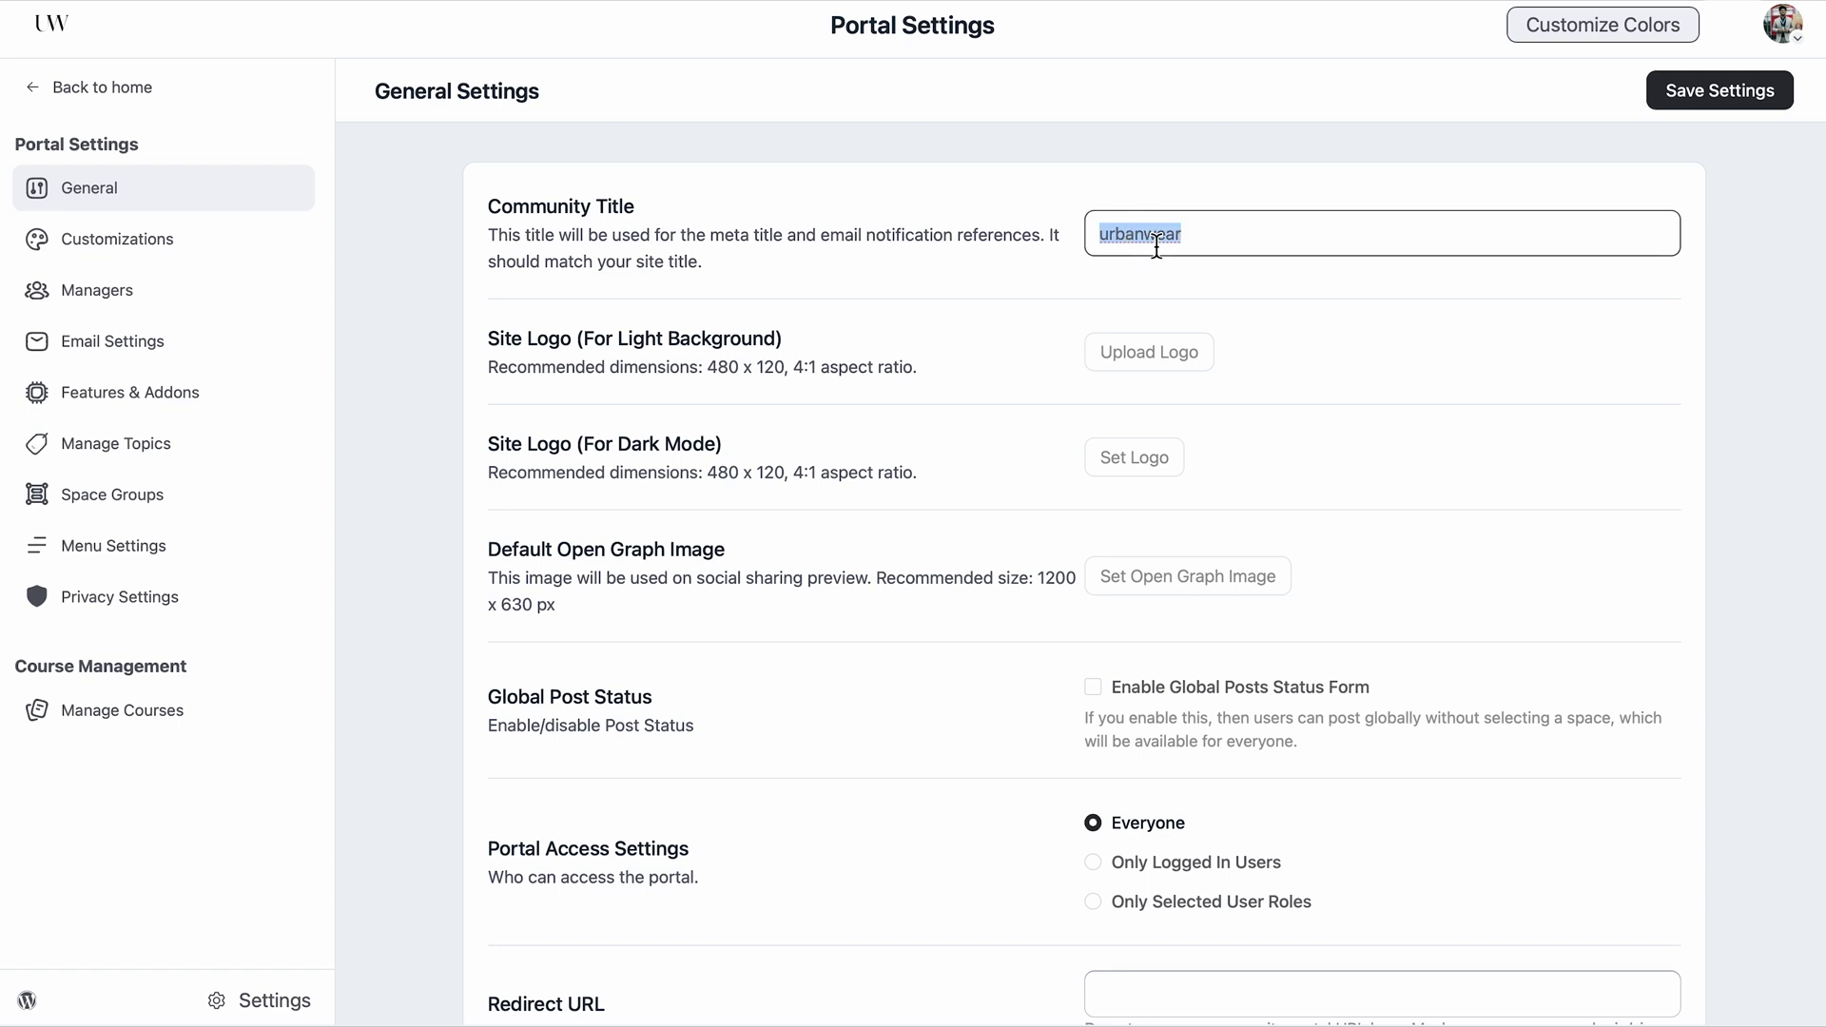
pyautogui.write('Urbanwear Community')
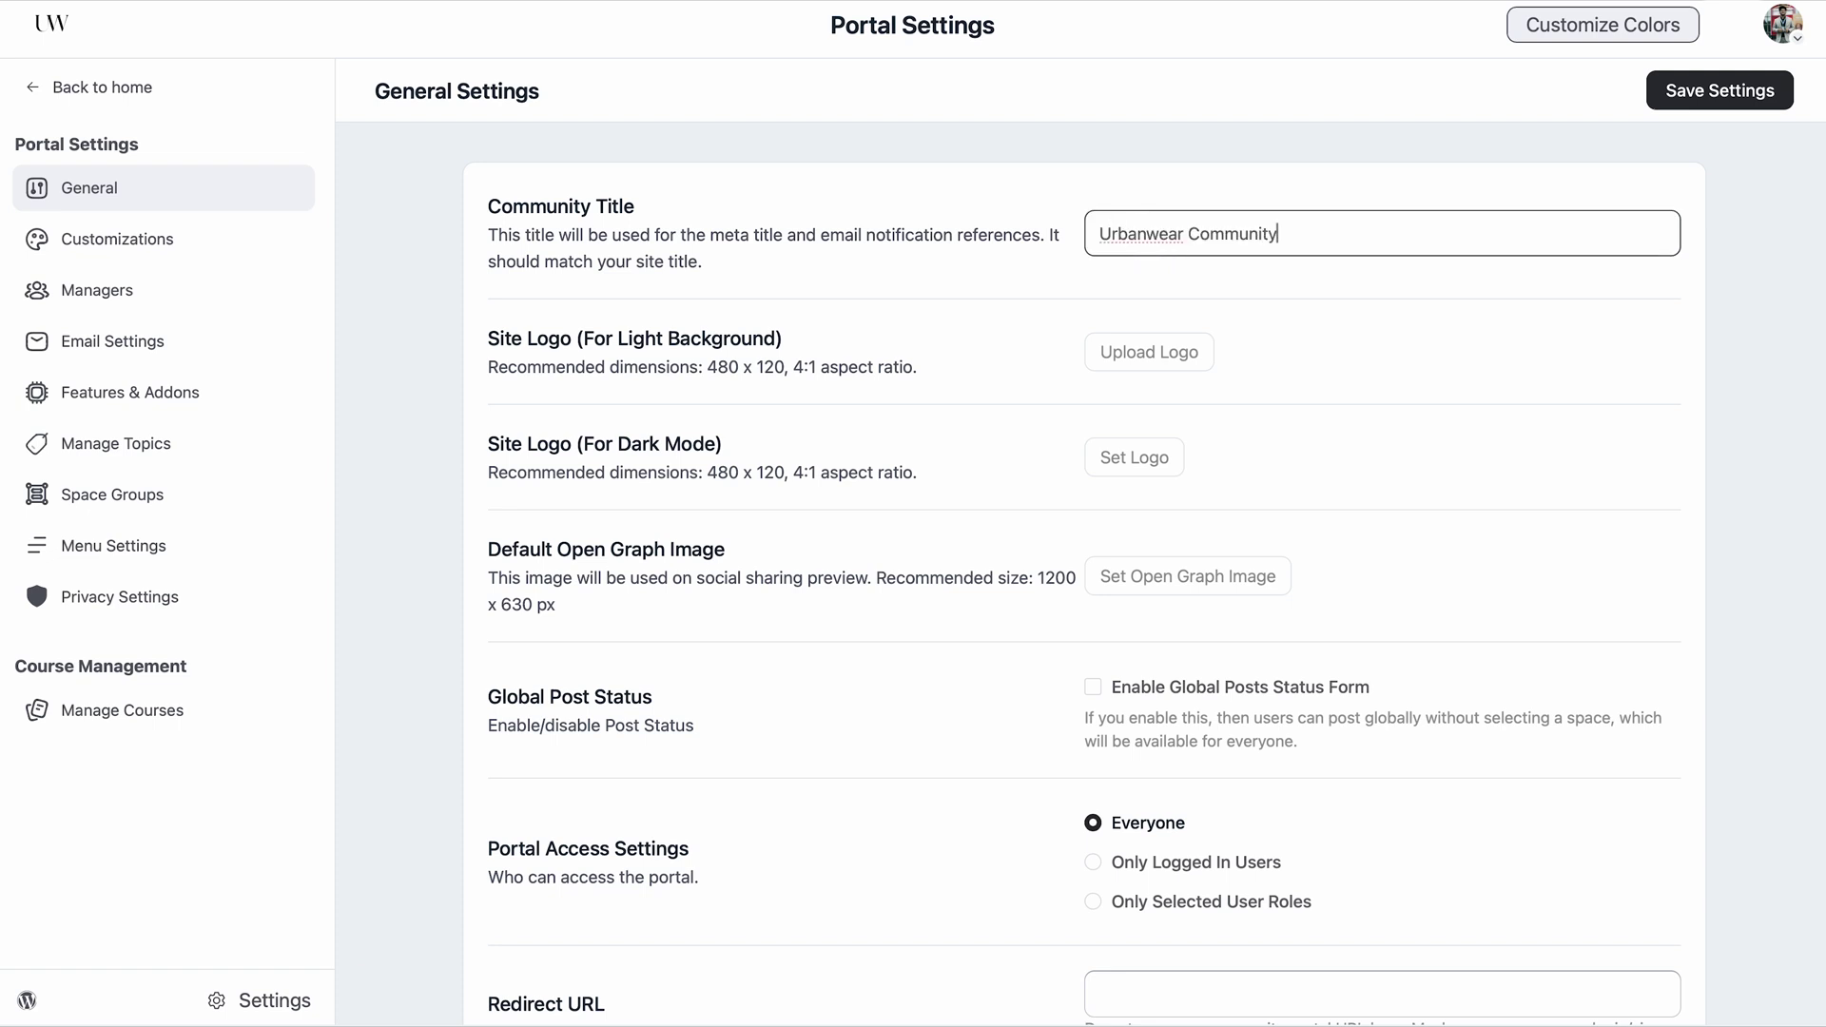
# - Set the UW logo for light backgrounds and for dark mode
pyautogui.click(1113, 354)
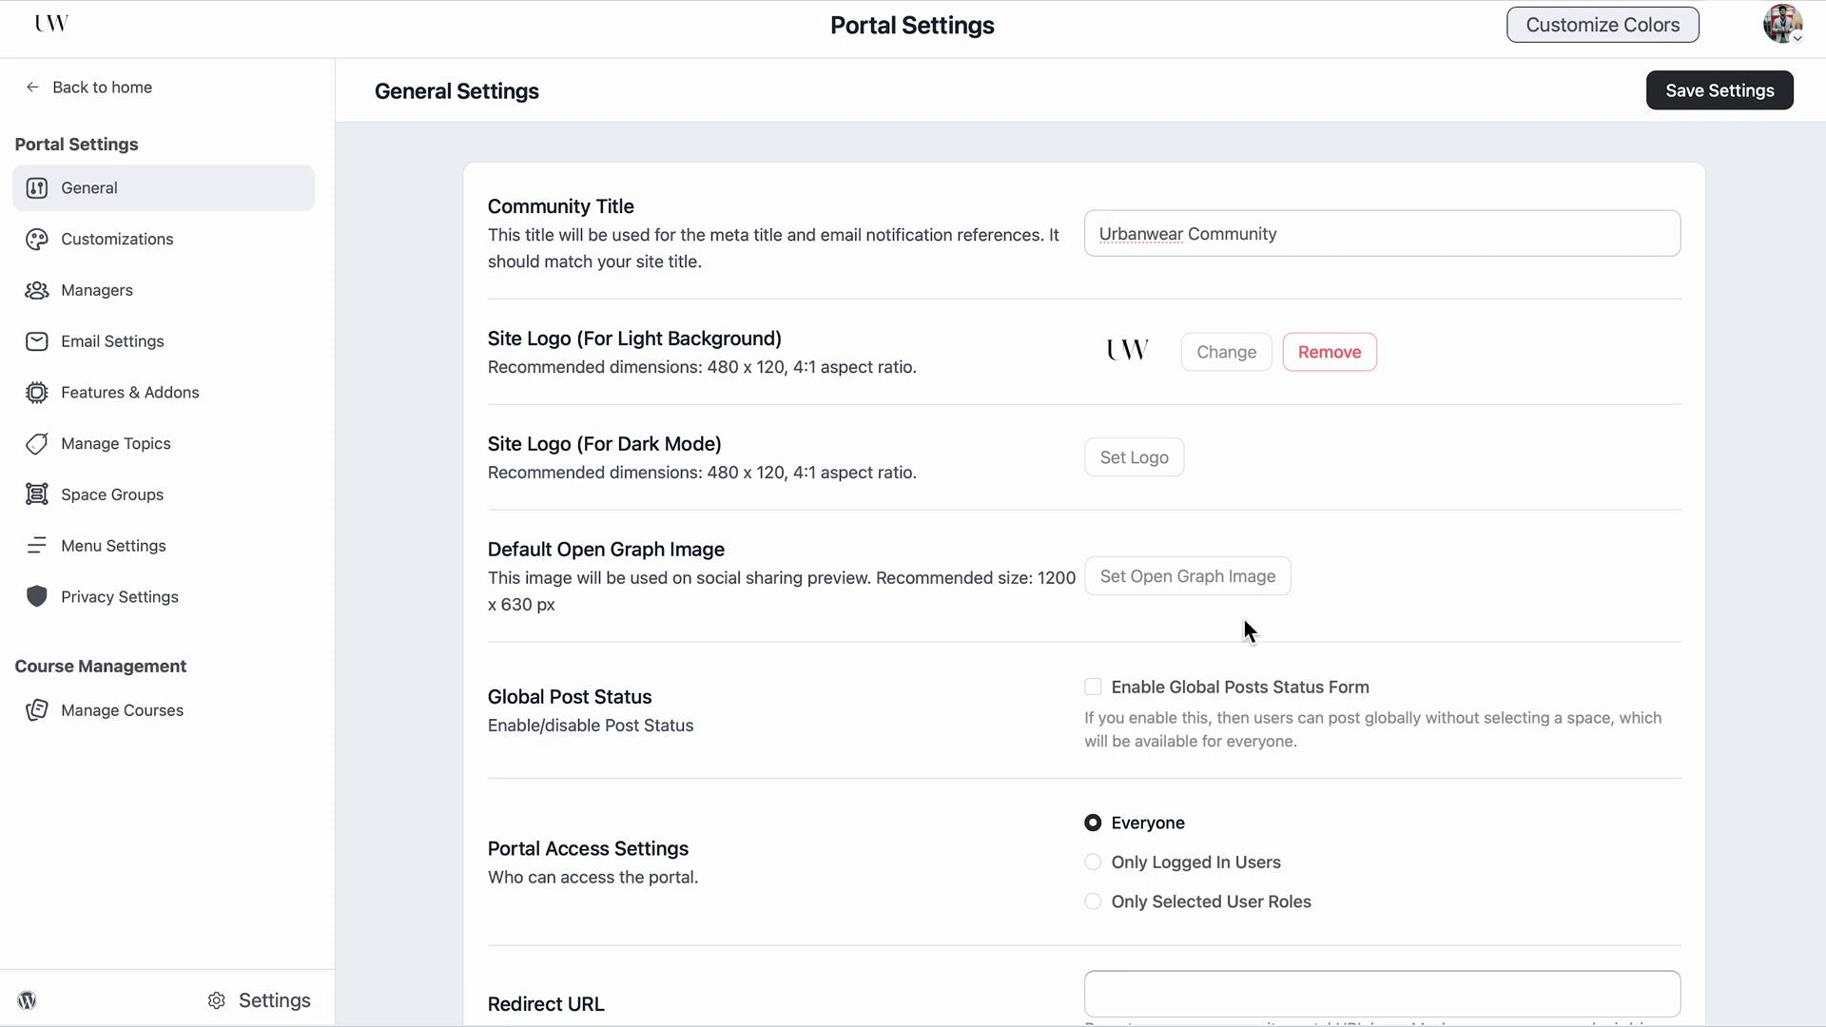
pyautogui.click(1152, 469)
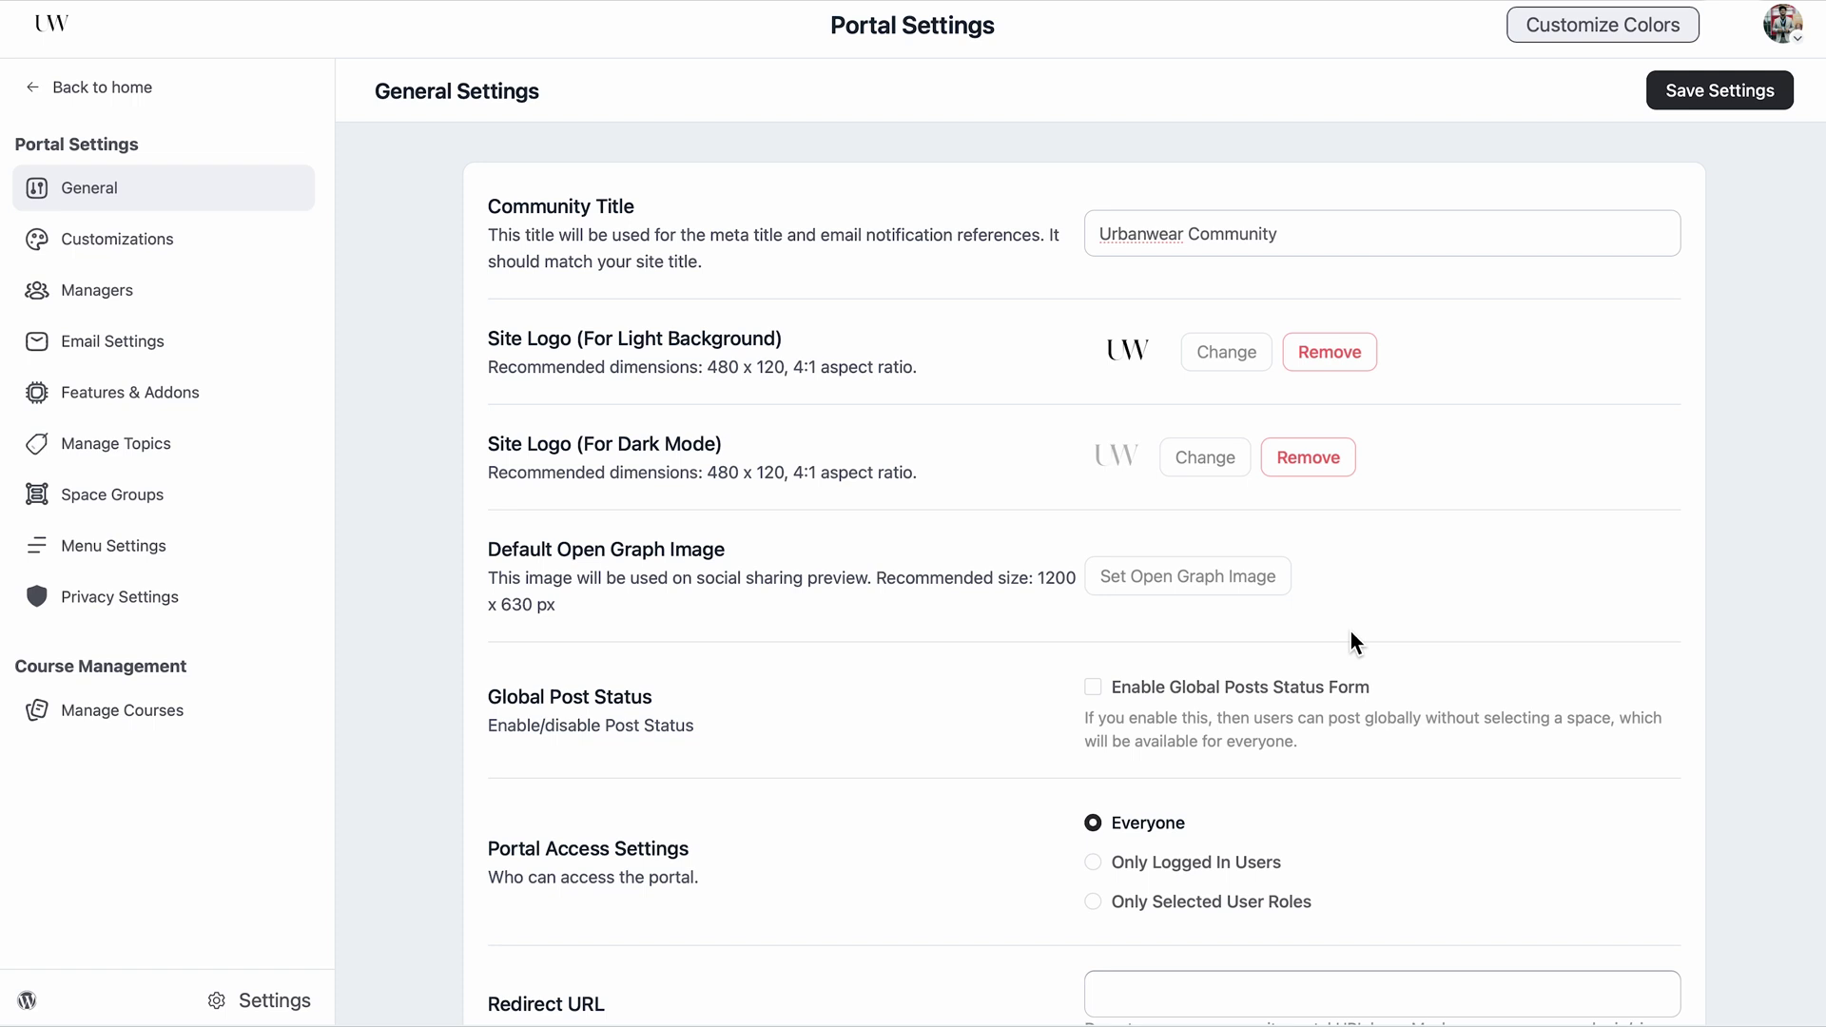
pyautogui.scroll(-8, 1351, 547)
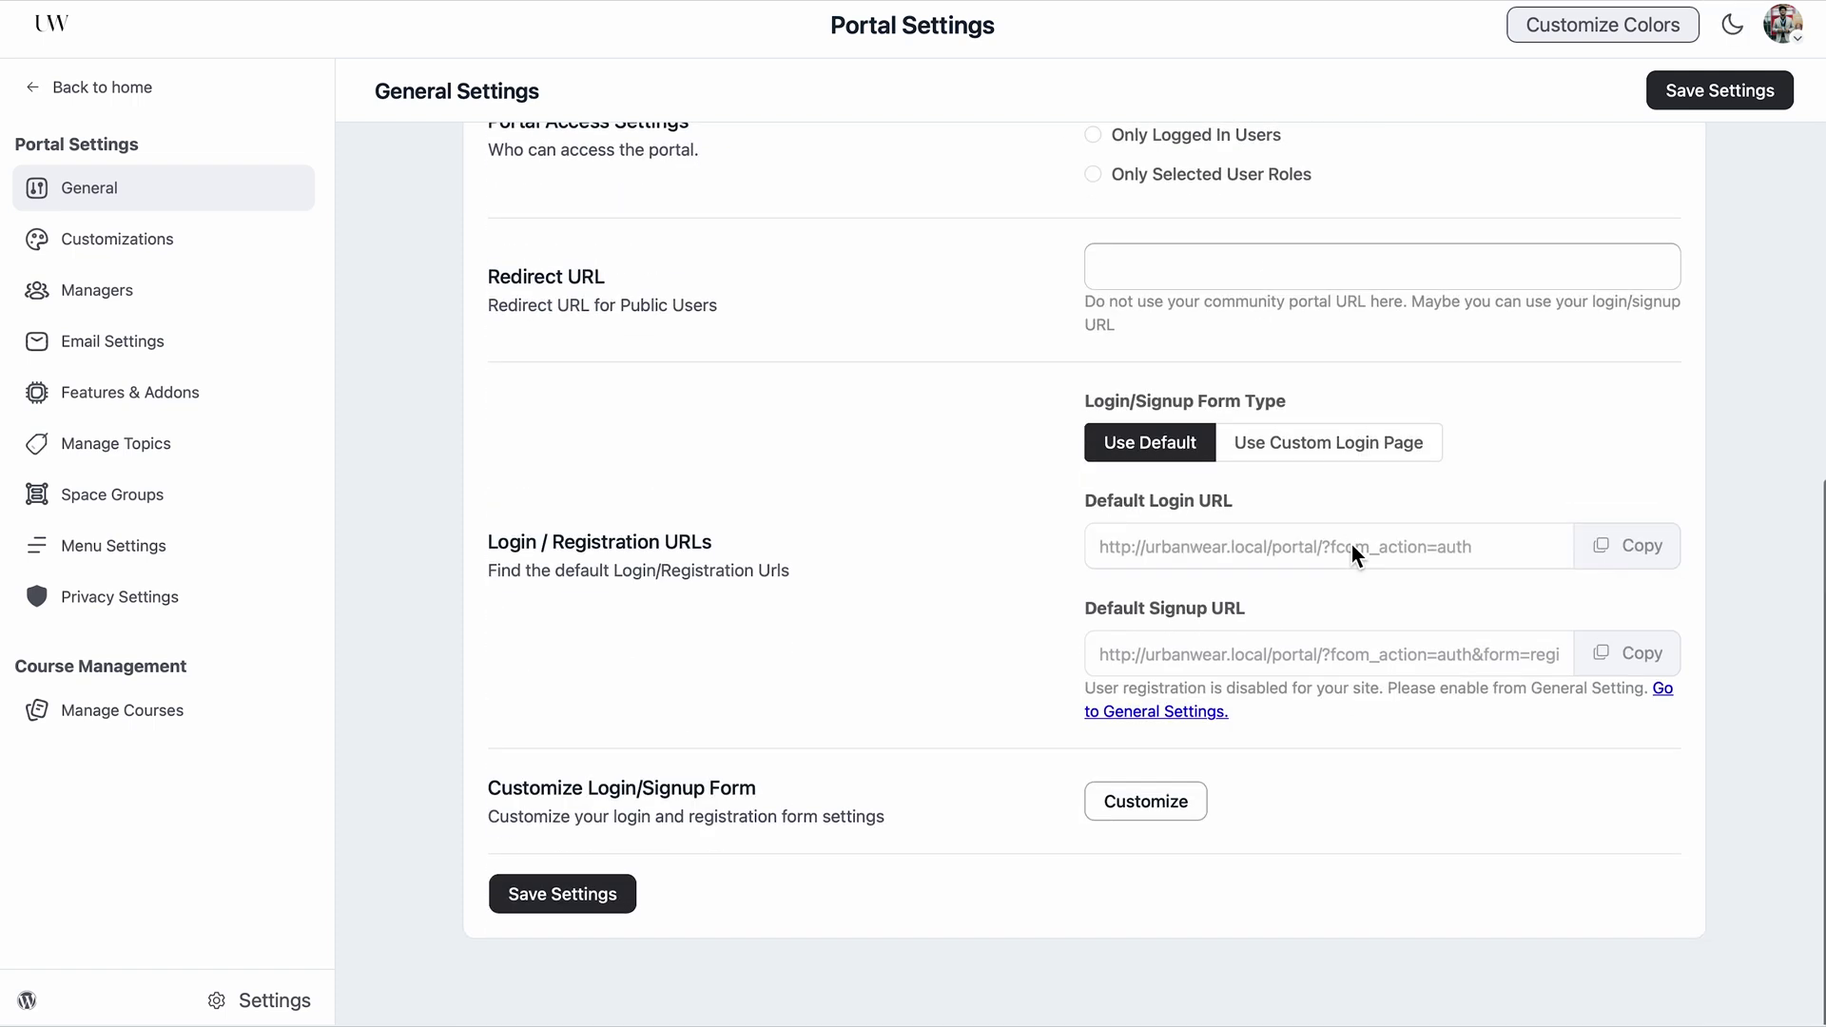
# - Set the signup banner's welcome text colour and a light cyan button text colour
pyautogui.click(1190, 838)
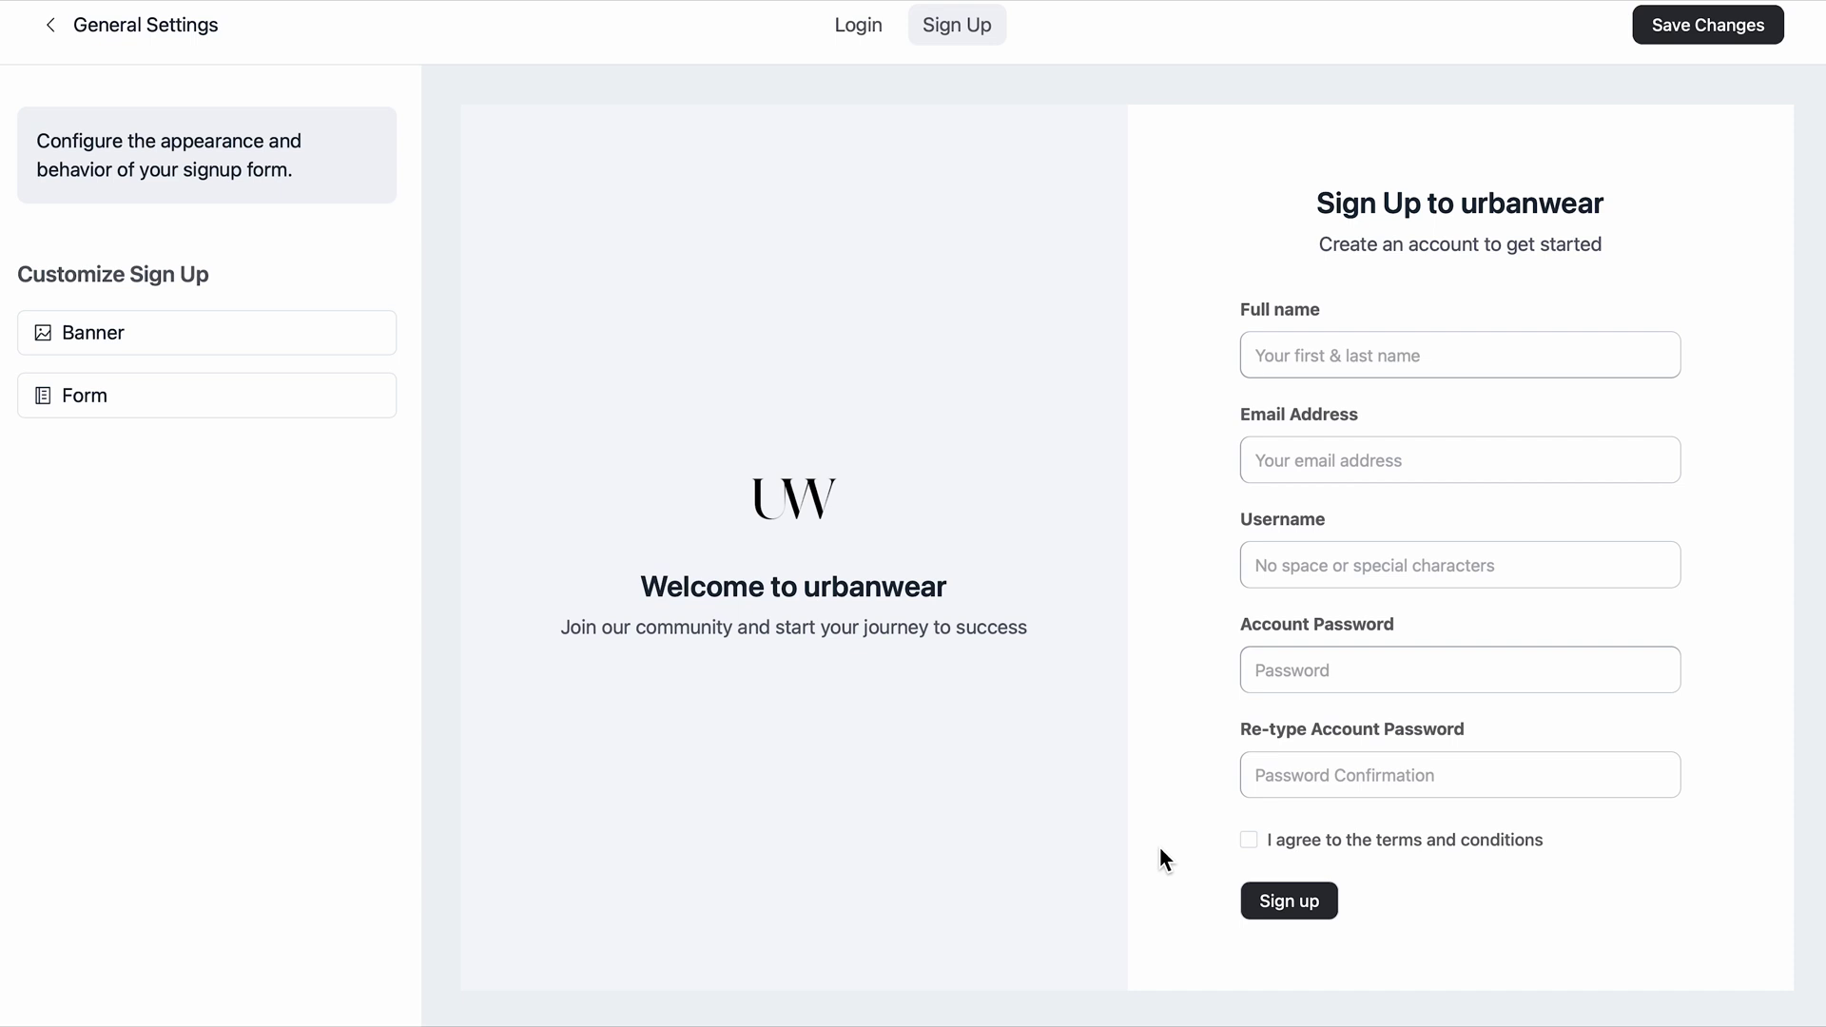
pyautogui.click(337, 334)
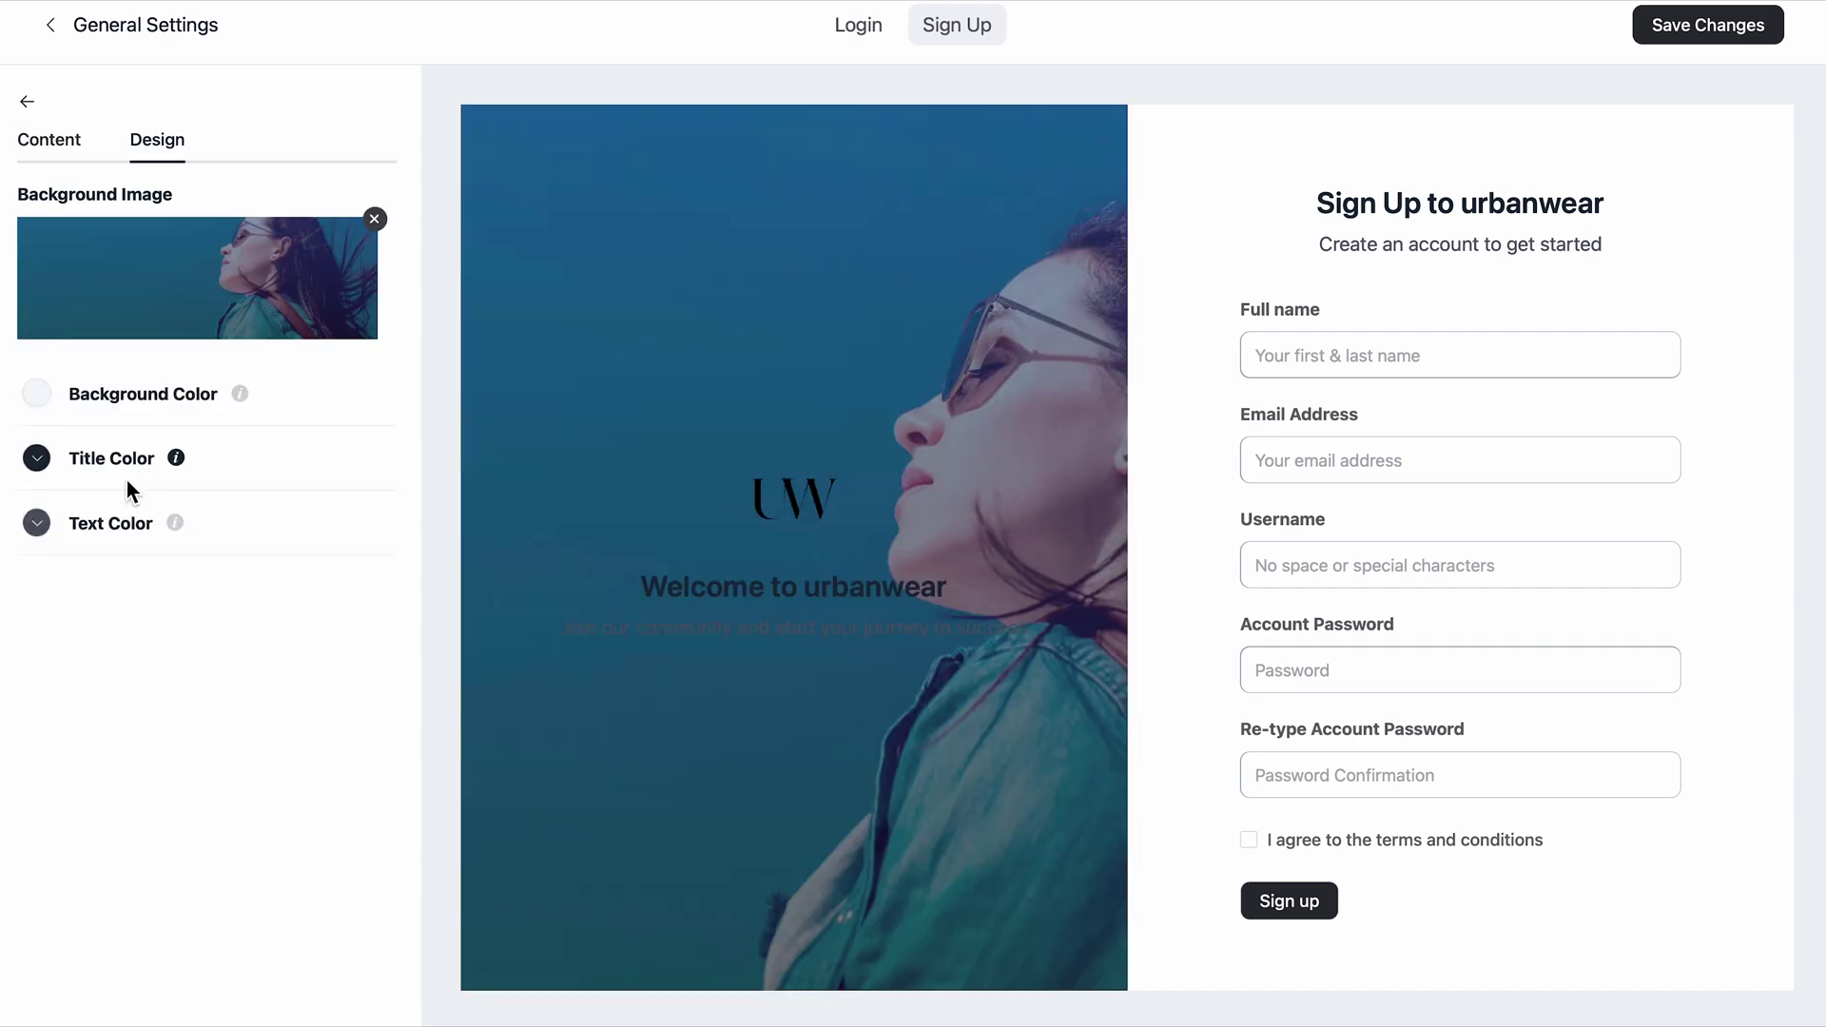
pyautogui.click(120, 530)
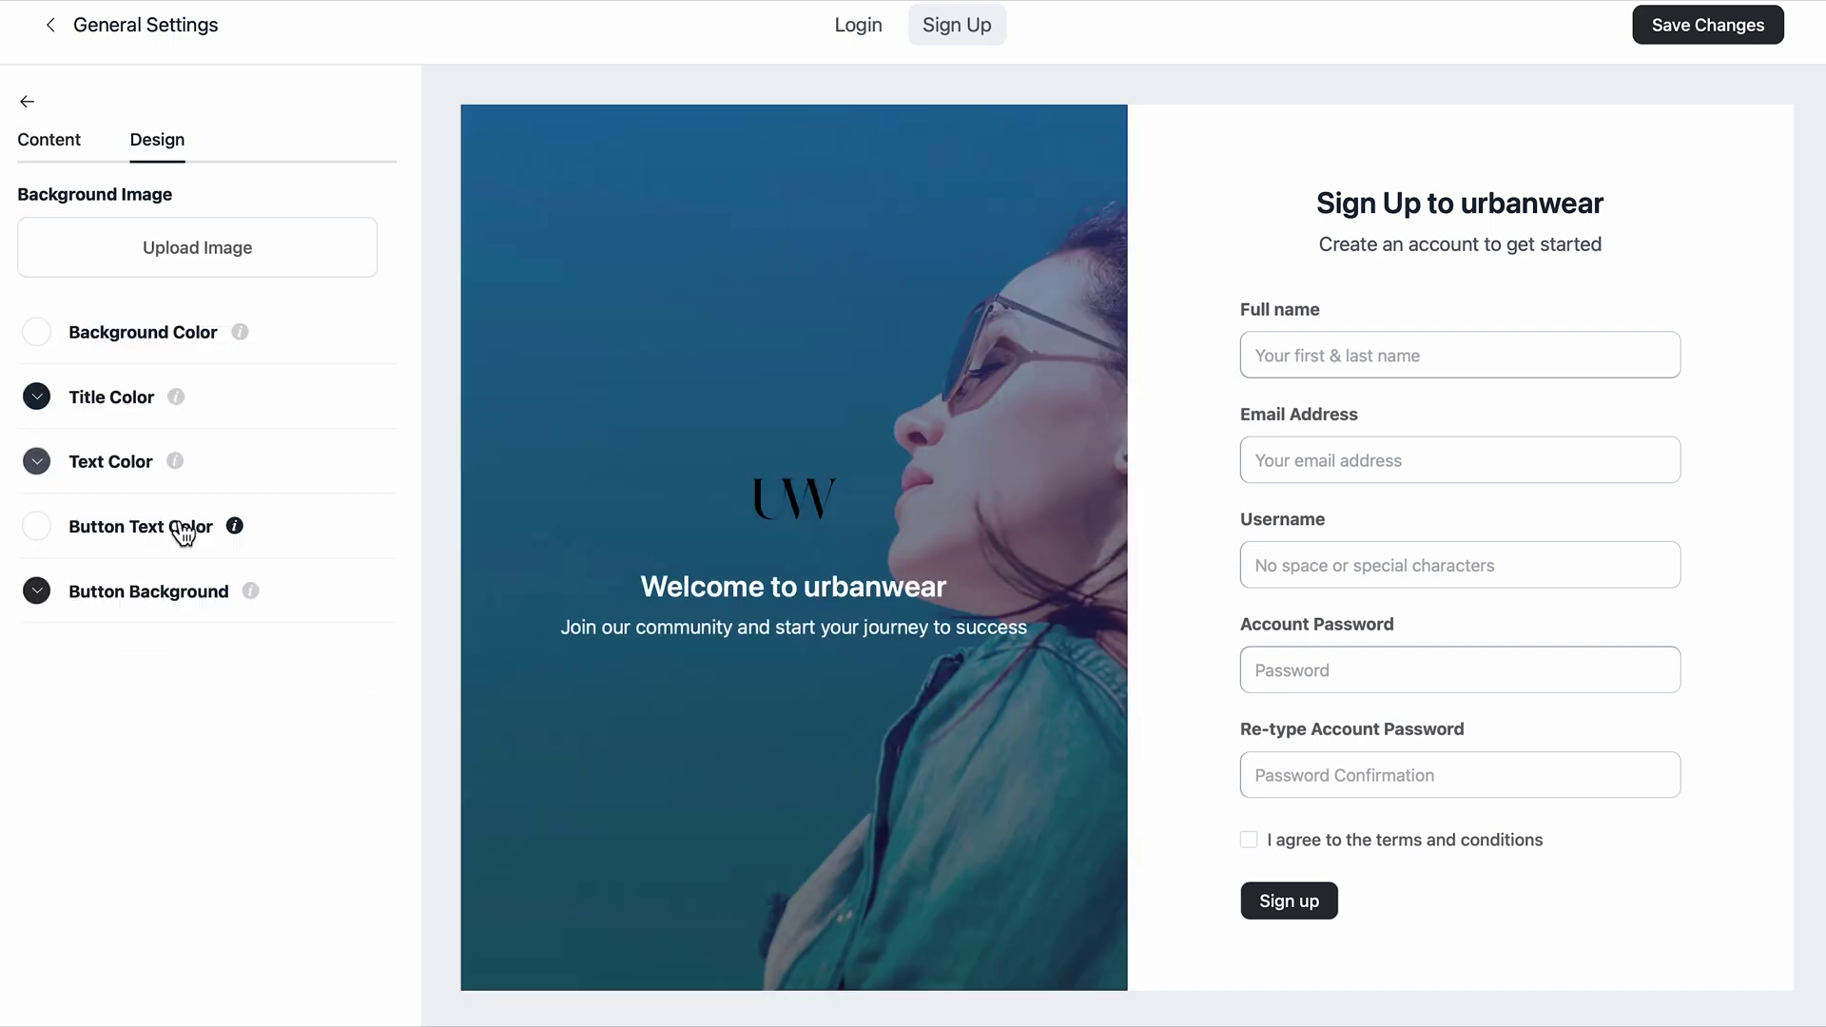
pyautogui.click(181, 535)
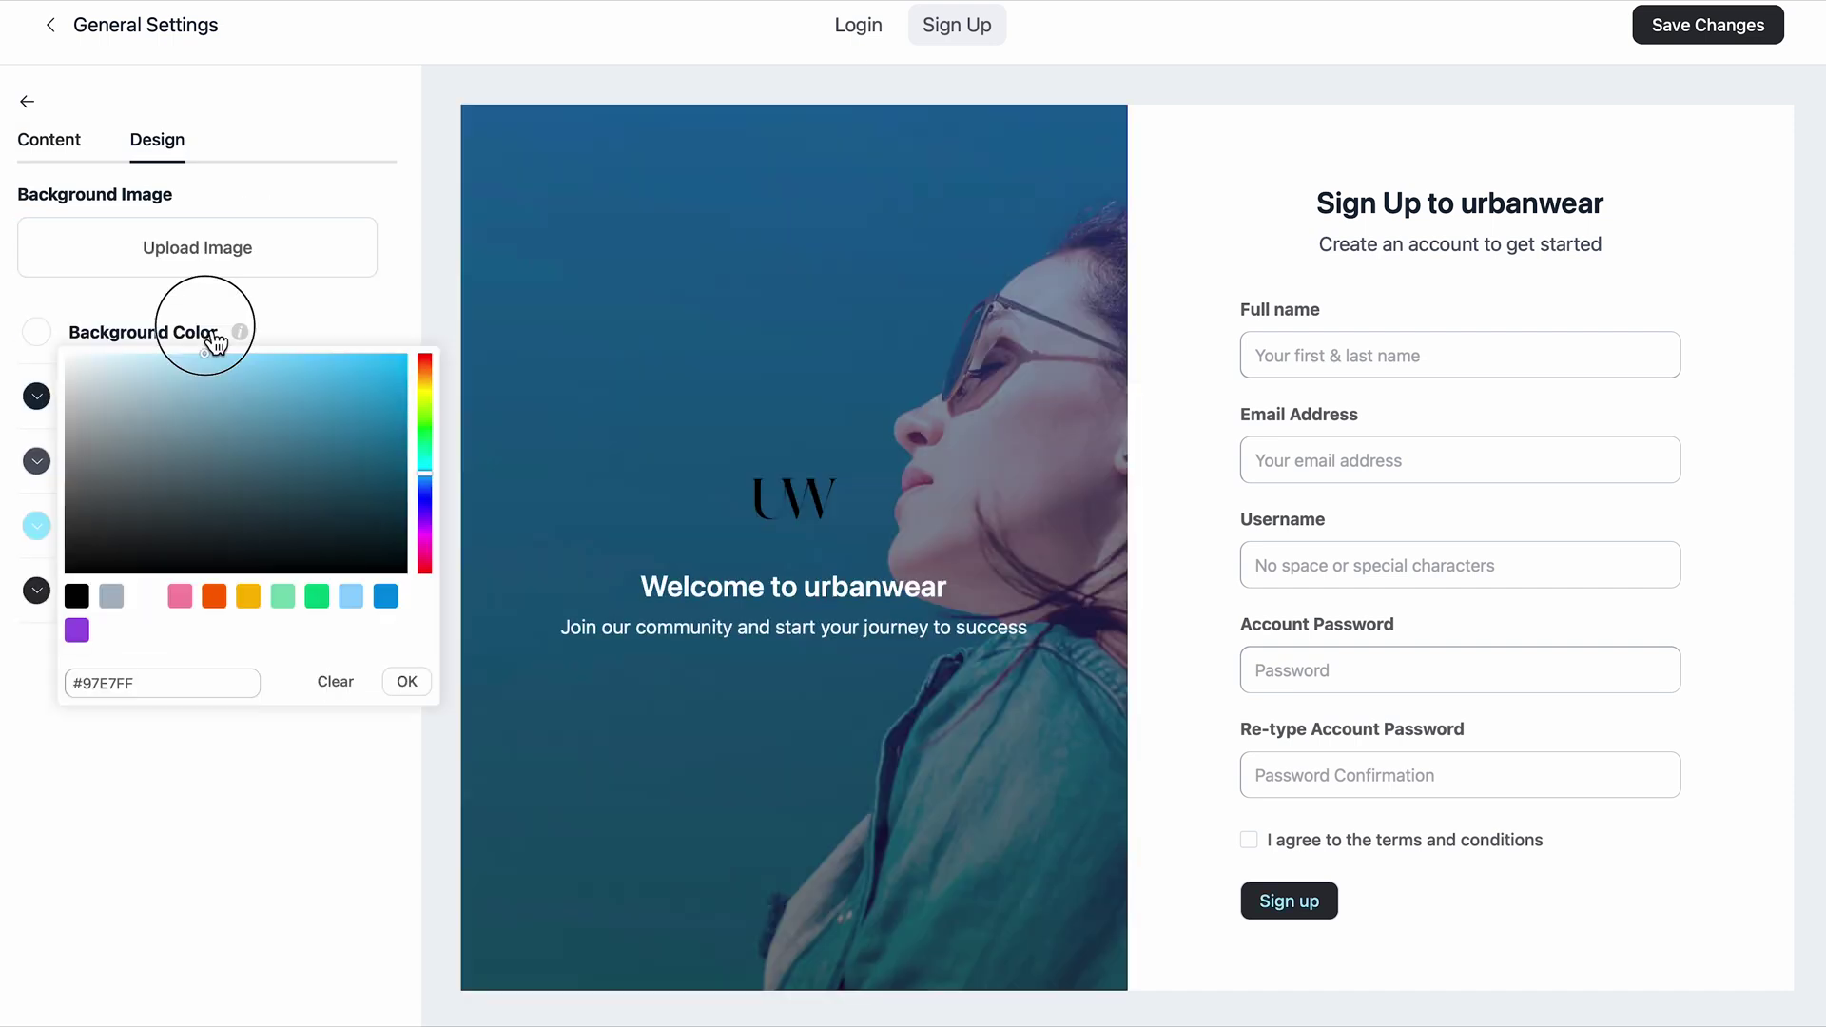
pyautogui.click(290, 784)
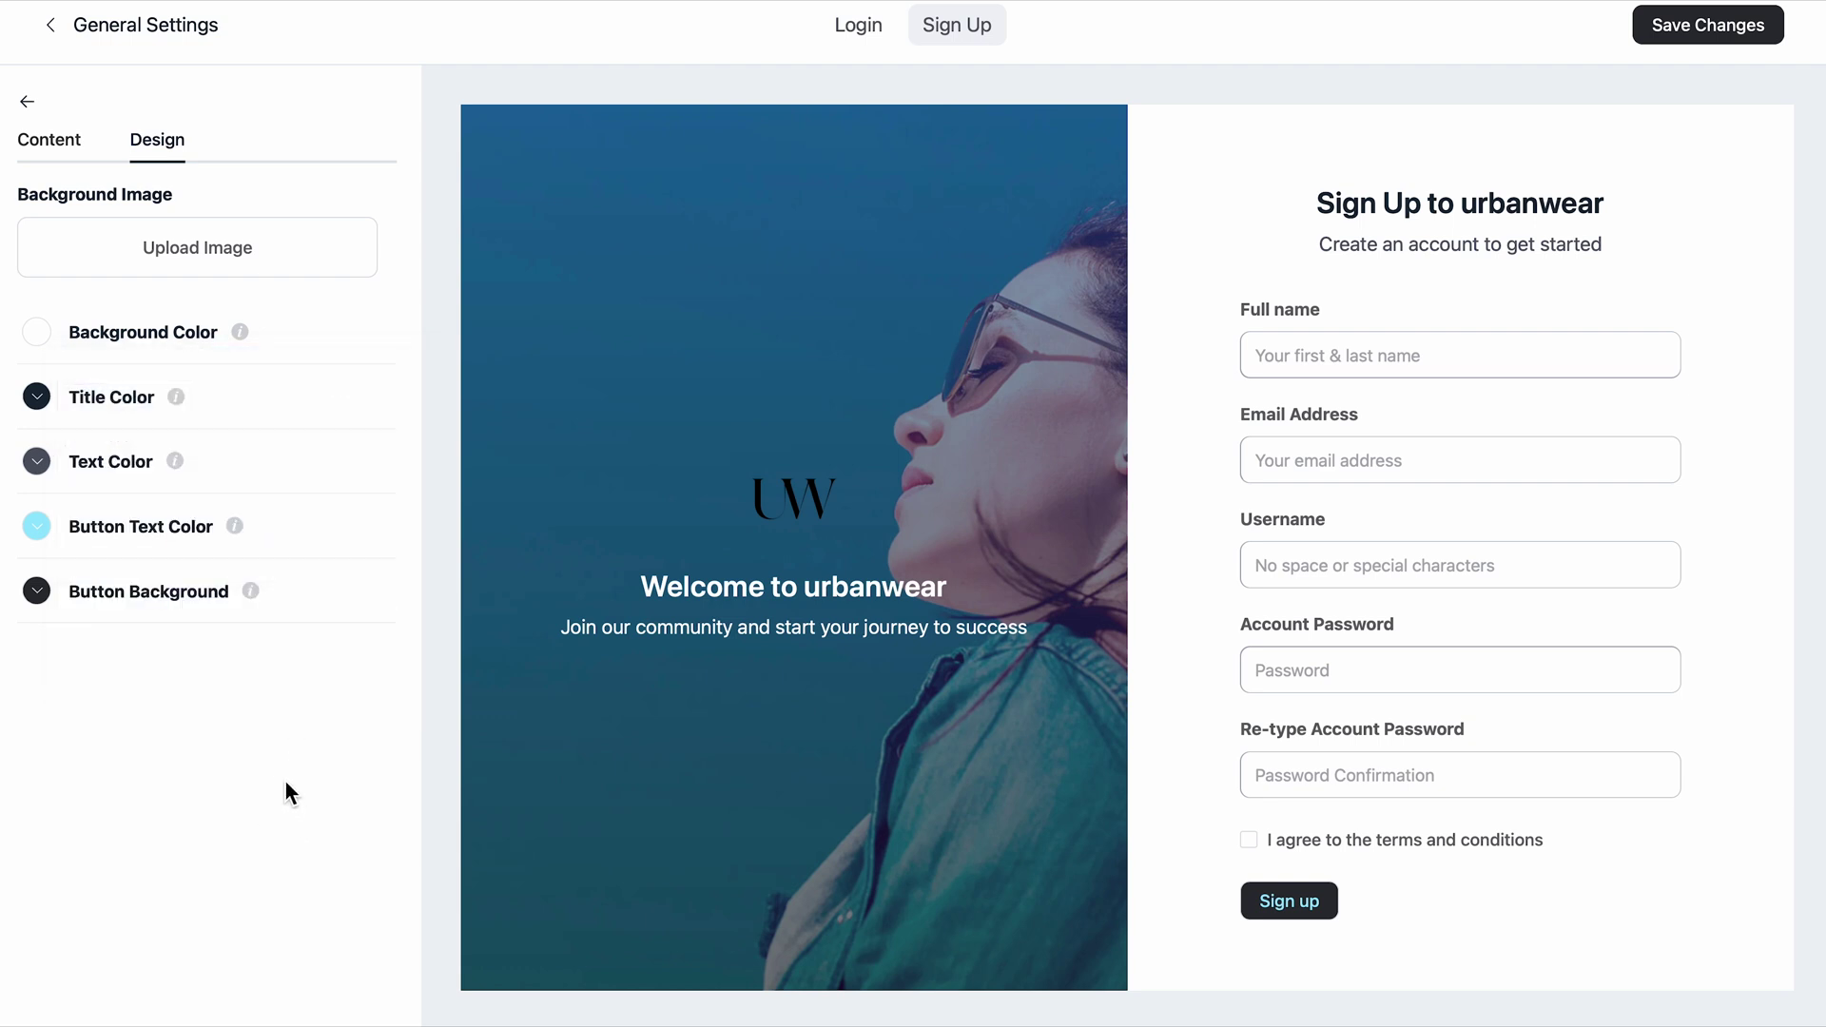
# - Make the Sign up and Login button backgrounds dark blue, previewing the Login form
pyautogui.click(145, 612)
pyautogui.moveTo(256, 533)
pyautogui.mouseDown()
pyautogui.moveTo(289, 488)
pyautogui.moveTo(285, 519)
pyautogui.mouseUp()
pyautogui.click(264, 864)
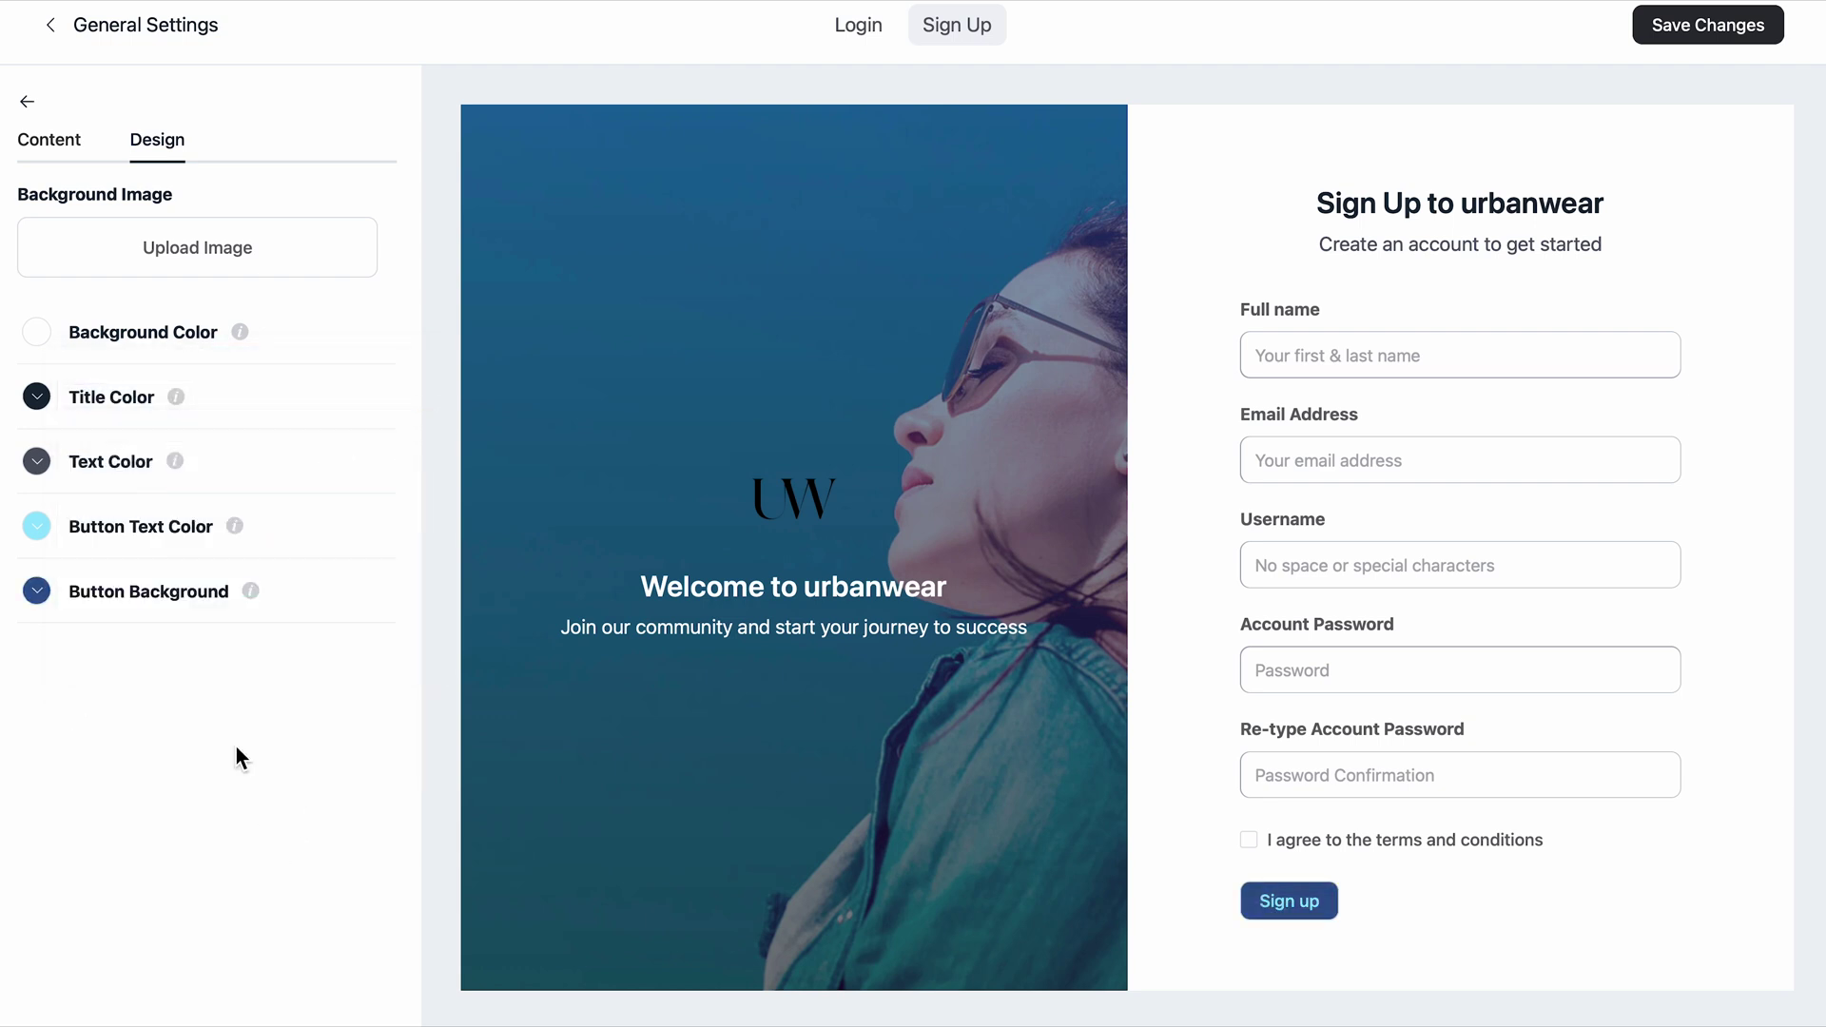
pyautogui.click(875, 36)
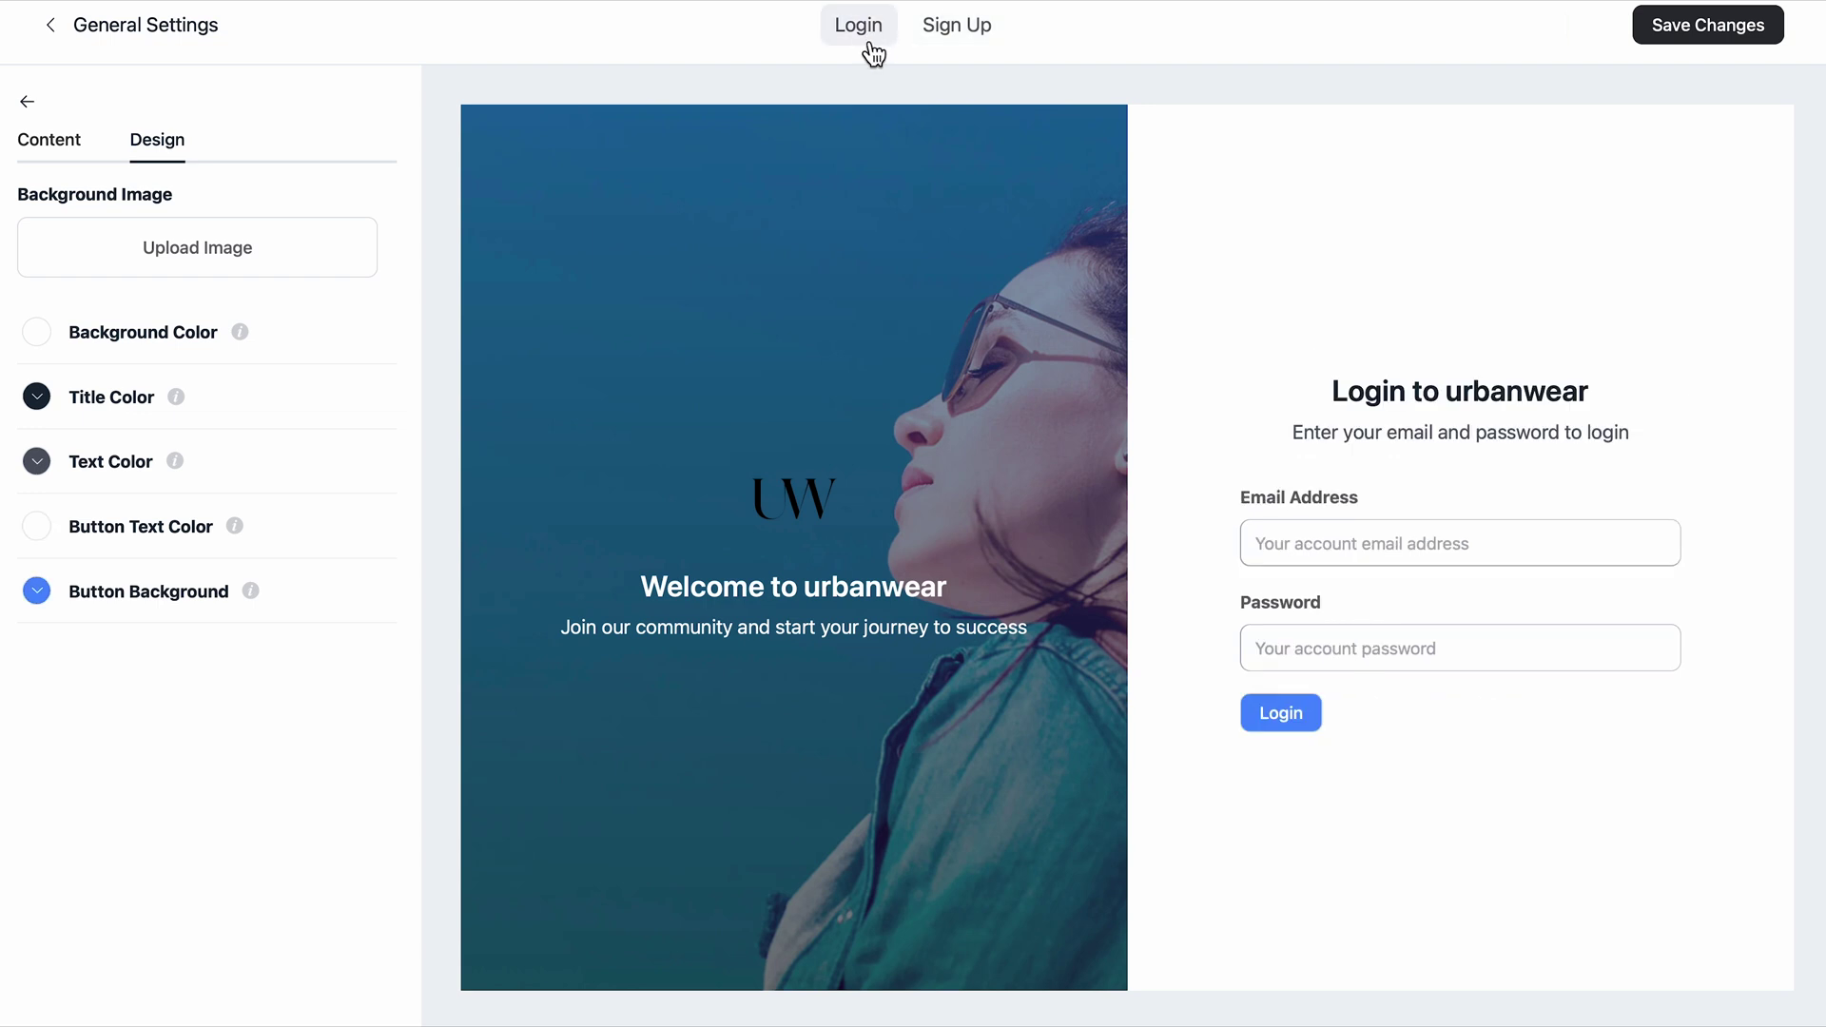
pyautogui.click(172, 601)
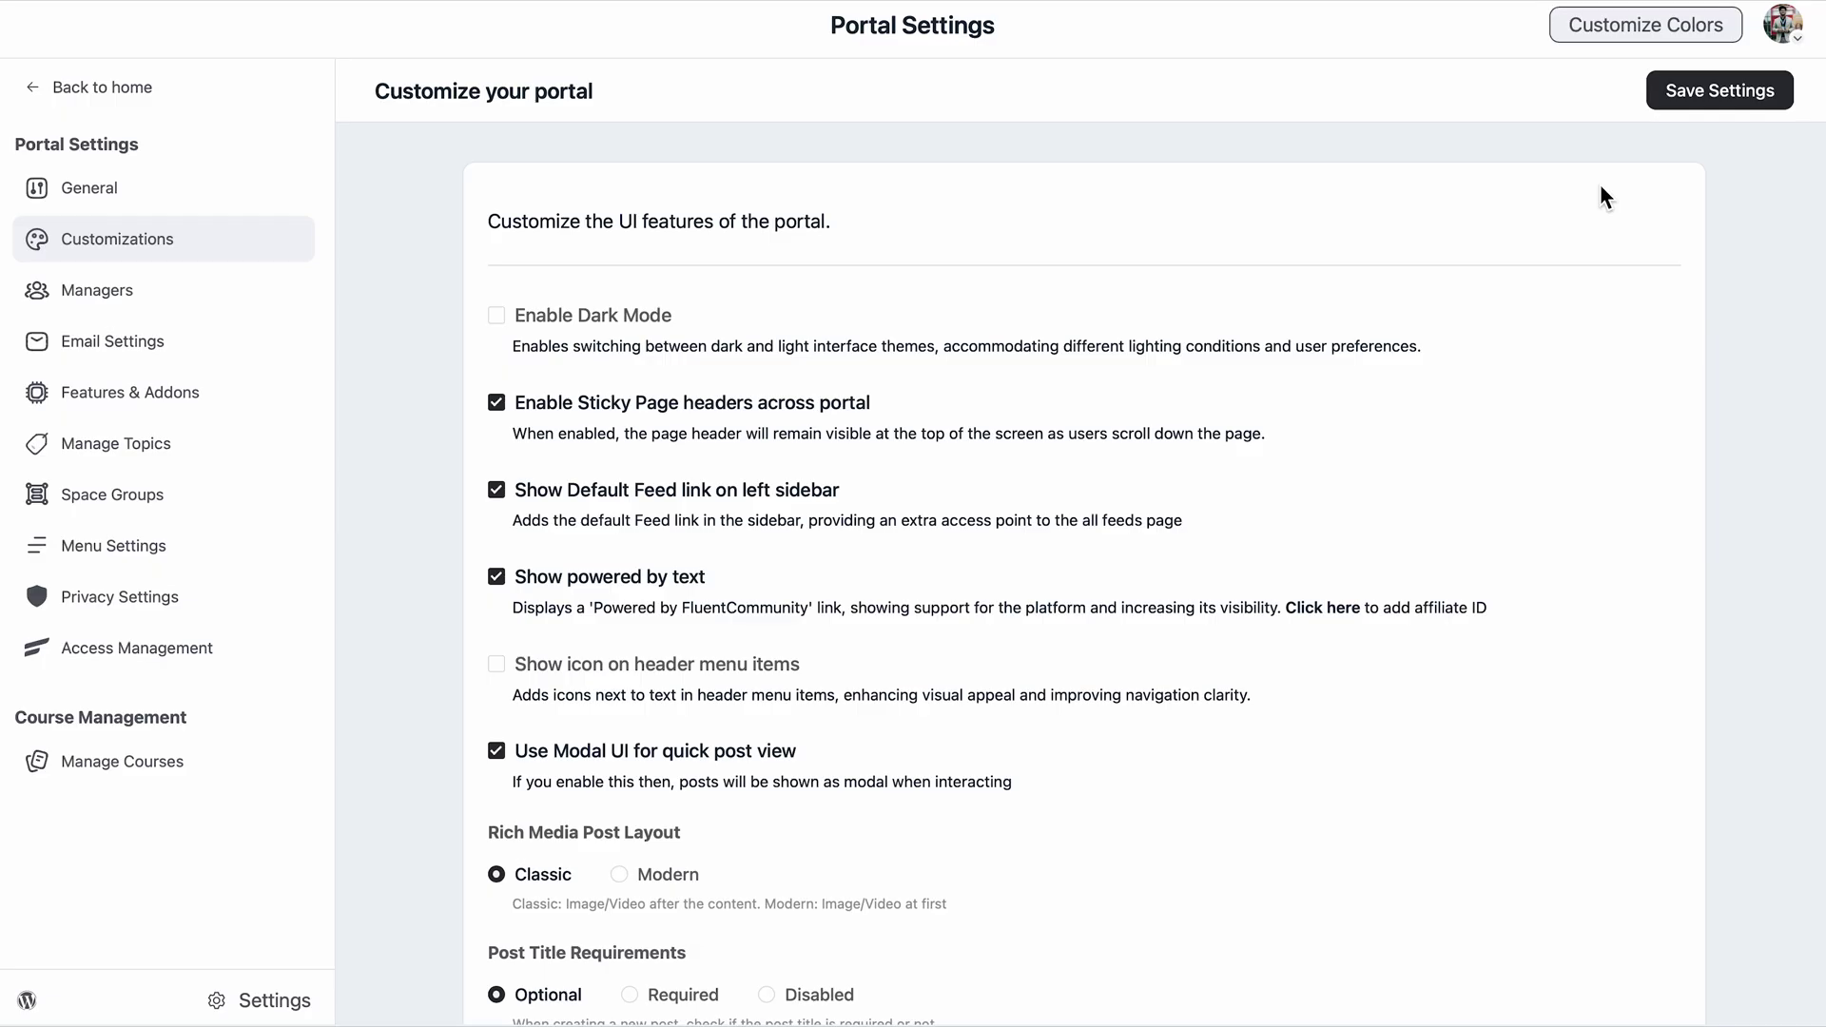
# - Apply the Sky Blue colour scheme to the portal's light mode
pyautogui.click(1676, 31)
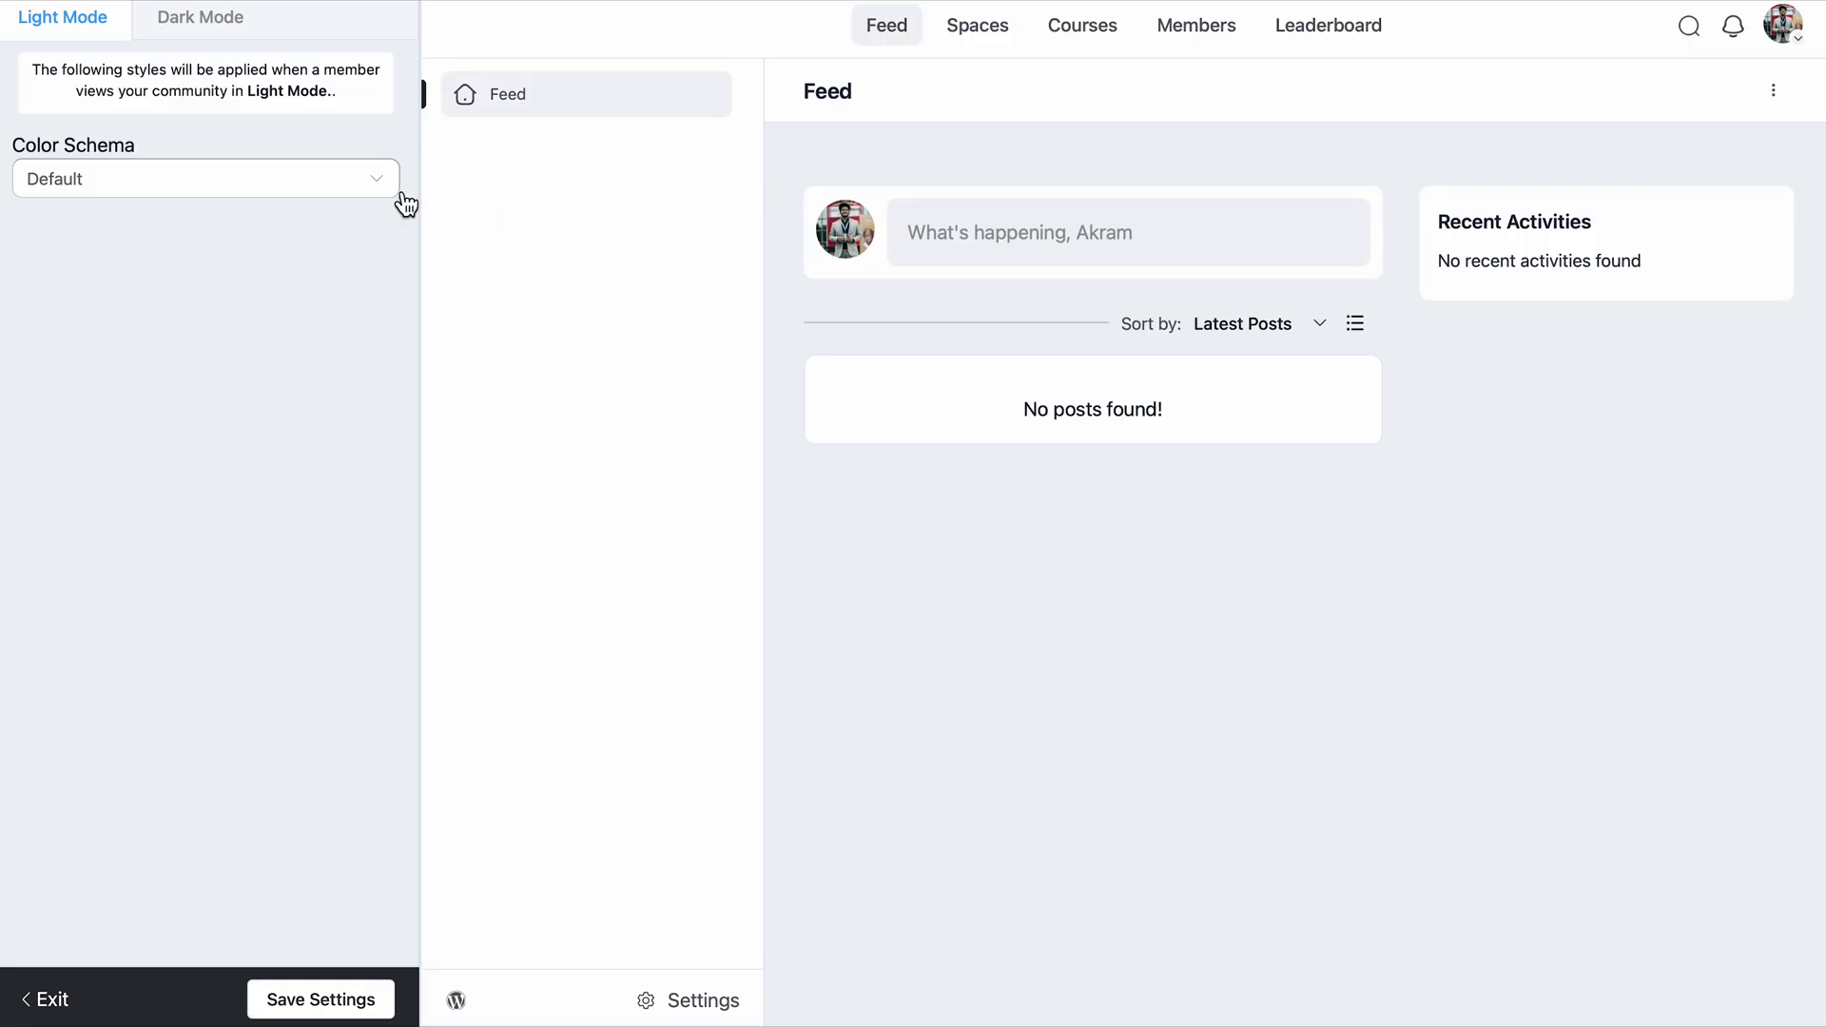
pyautogui.click(396, 193)
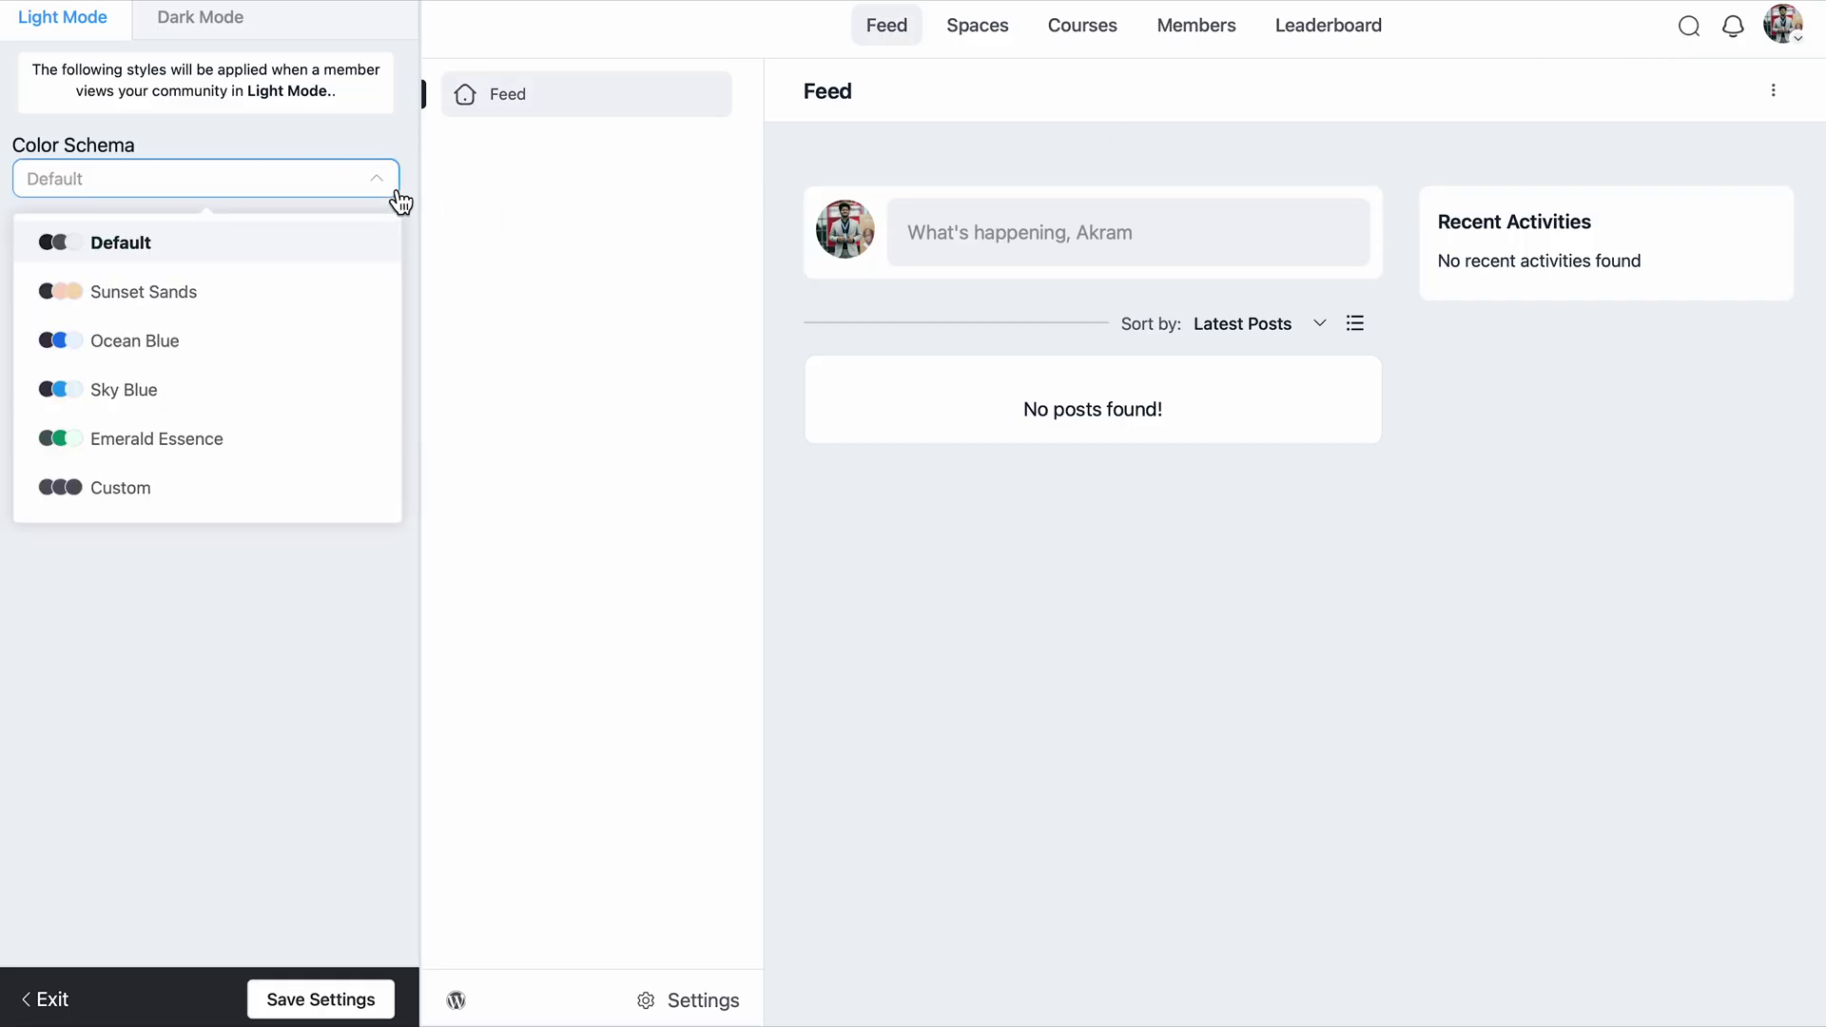
pyautogui.click(275, 390)
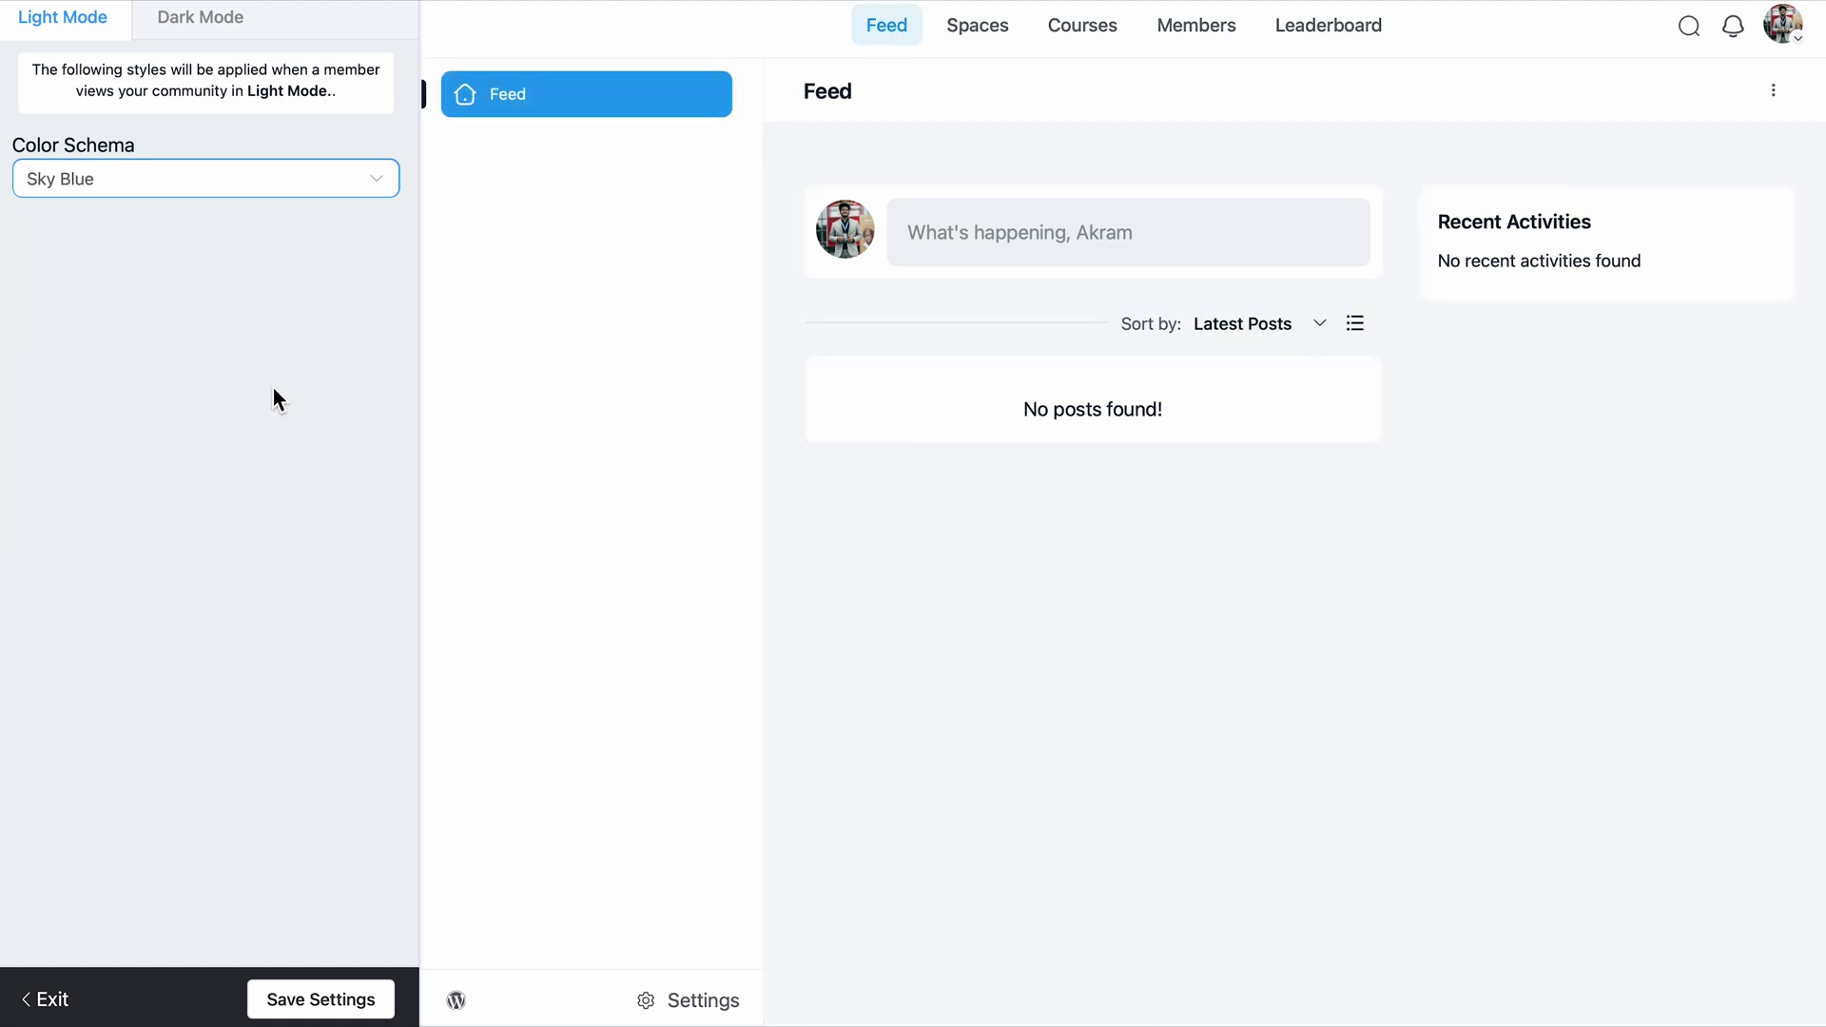
# - Switch light mode to a Custom scheme with a near-black header colour
pyautogui.click(386, 190)
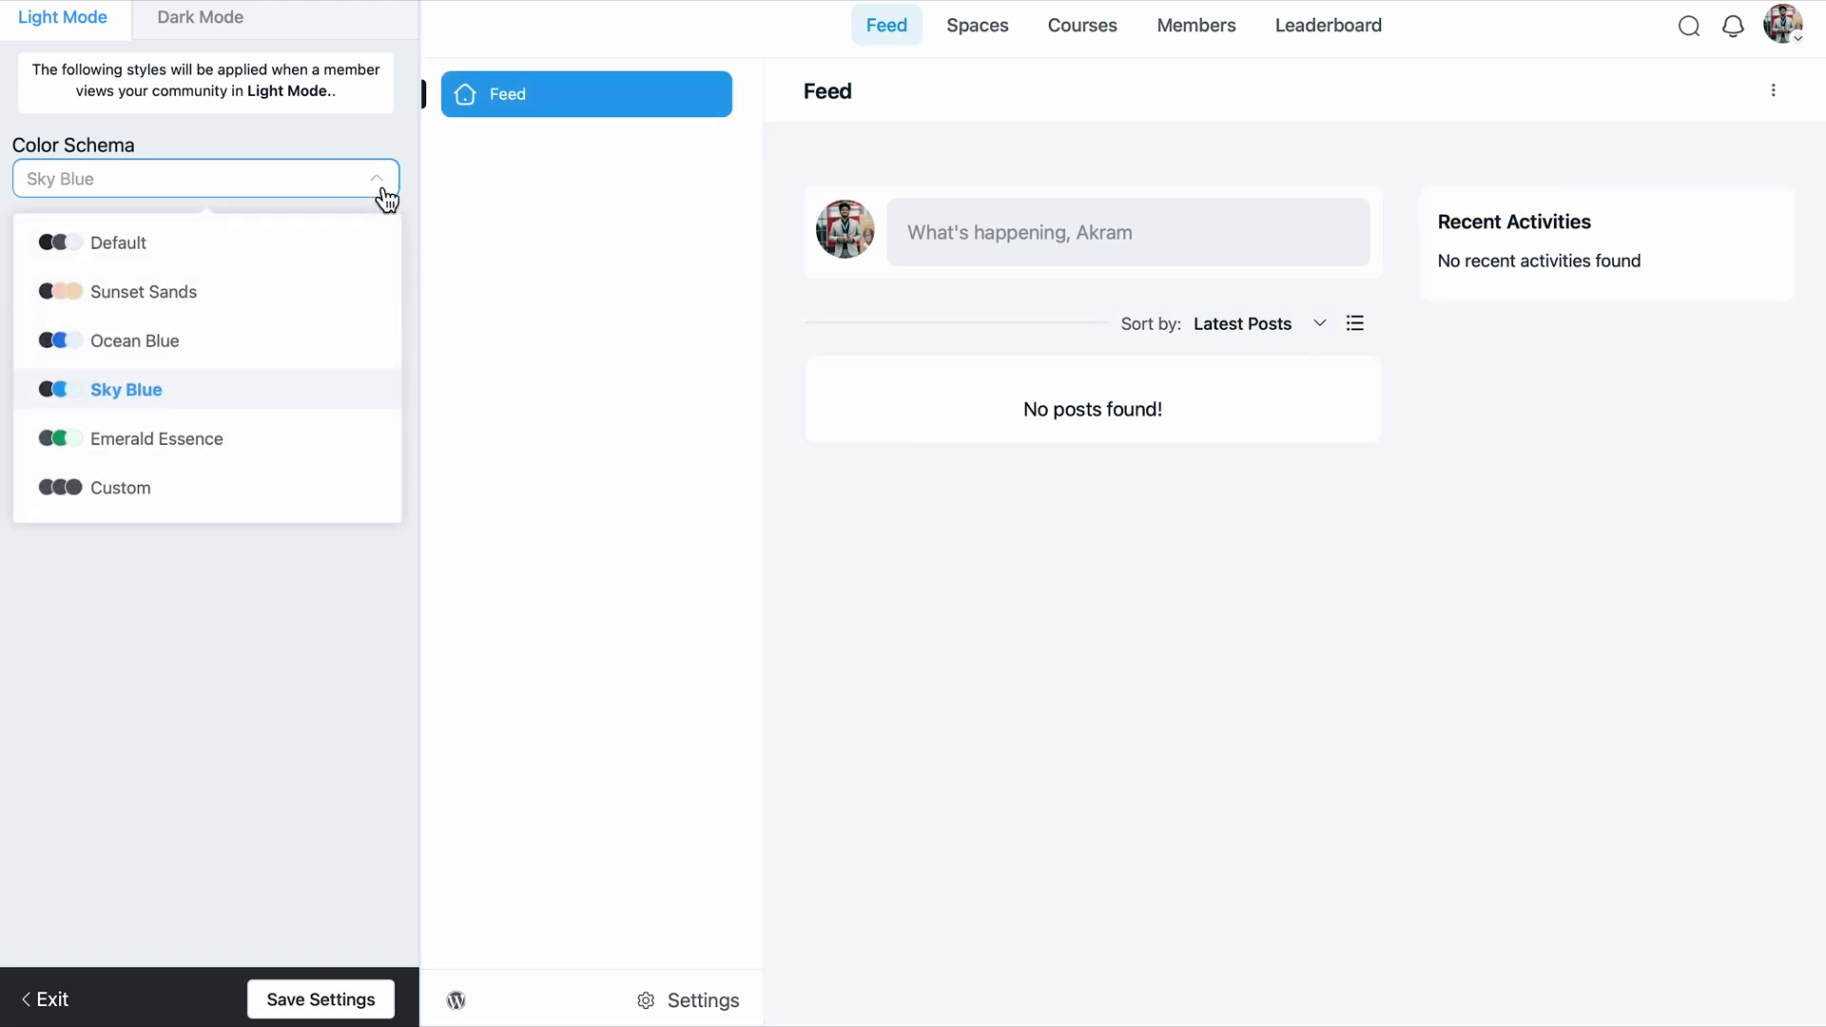
pyautogui.click(219, 499)
pyautogui.click(44, 582)
pyautogui.click(159, 570)
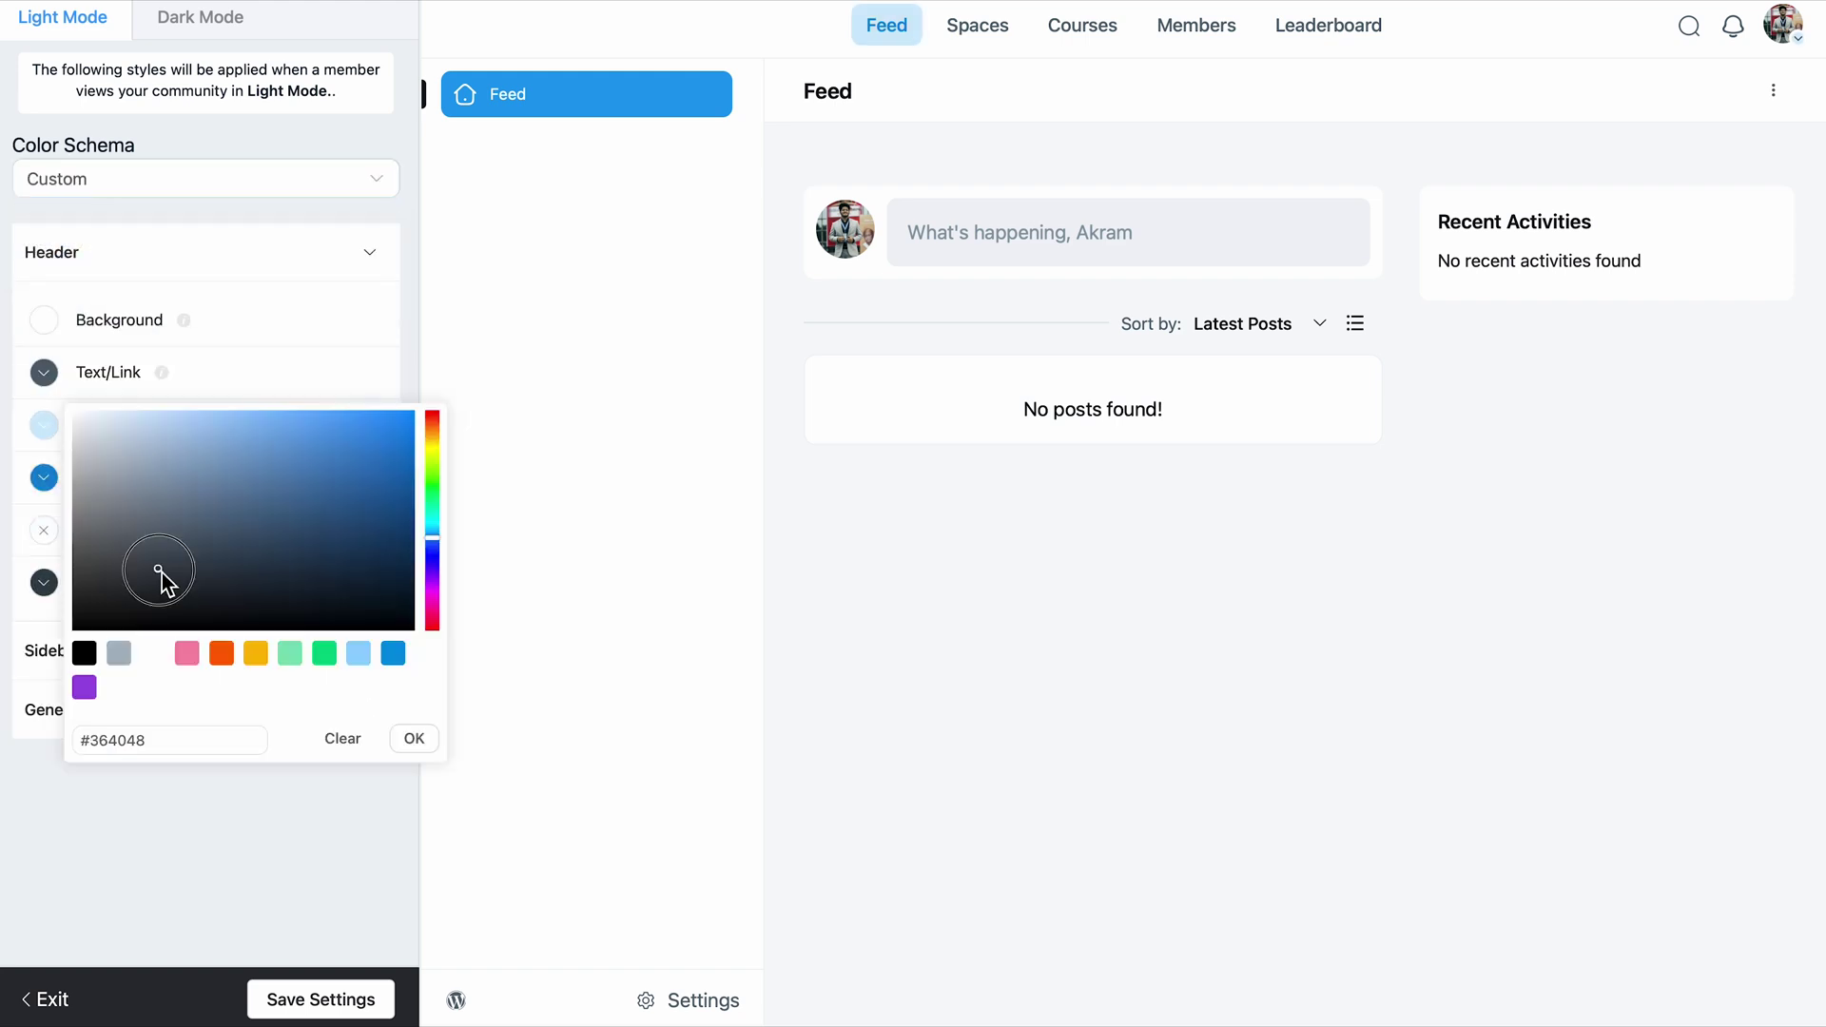
pyautogui.moveTo(160, 572); pyautogui.dragTo(159, 606)
pyautogui.click(390, 738)
pyautogui.click(173, 21)
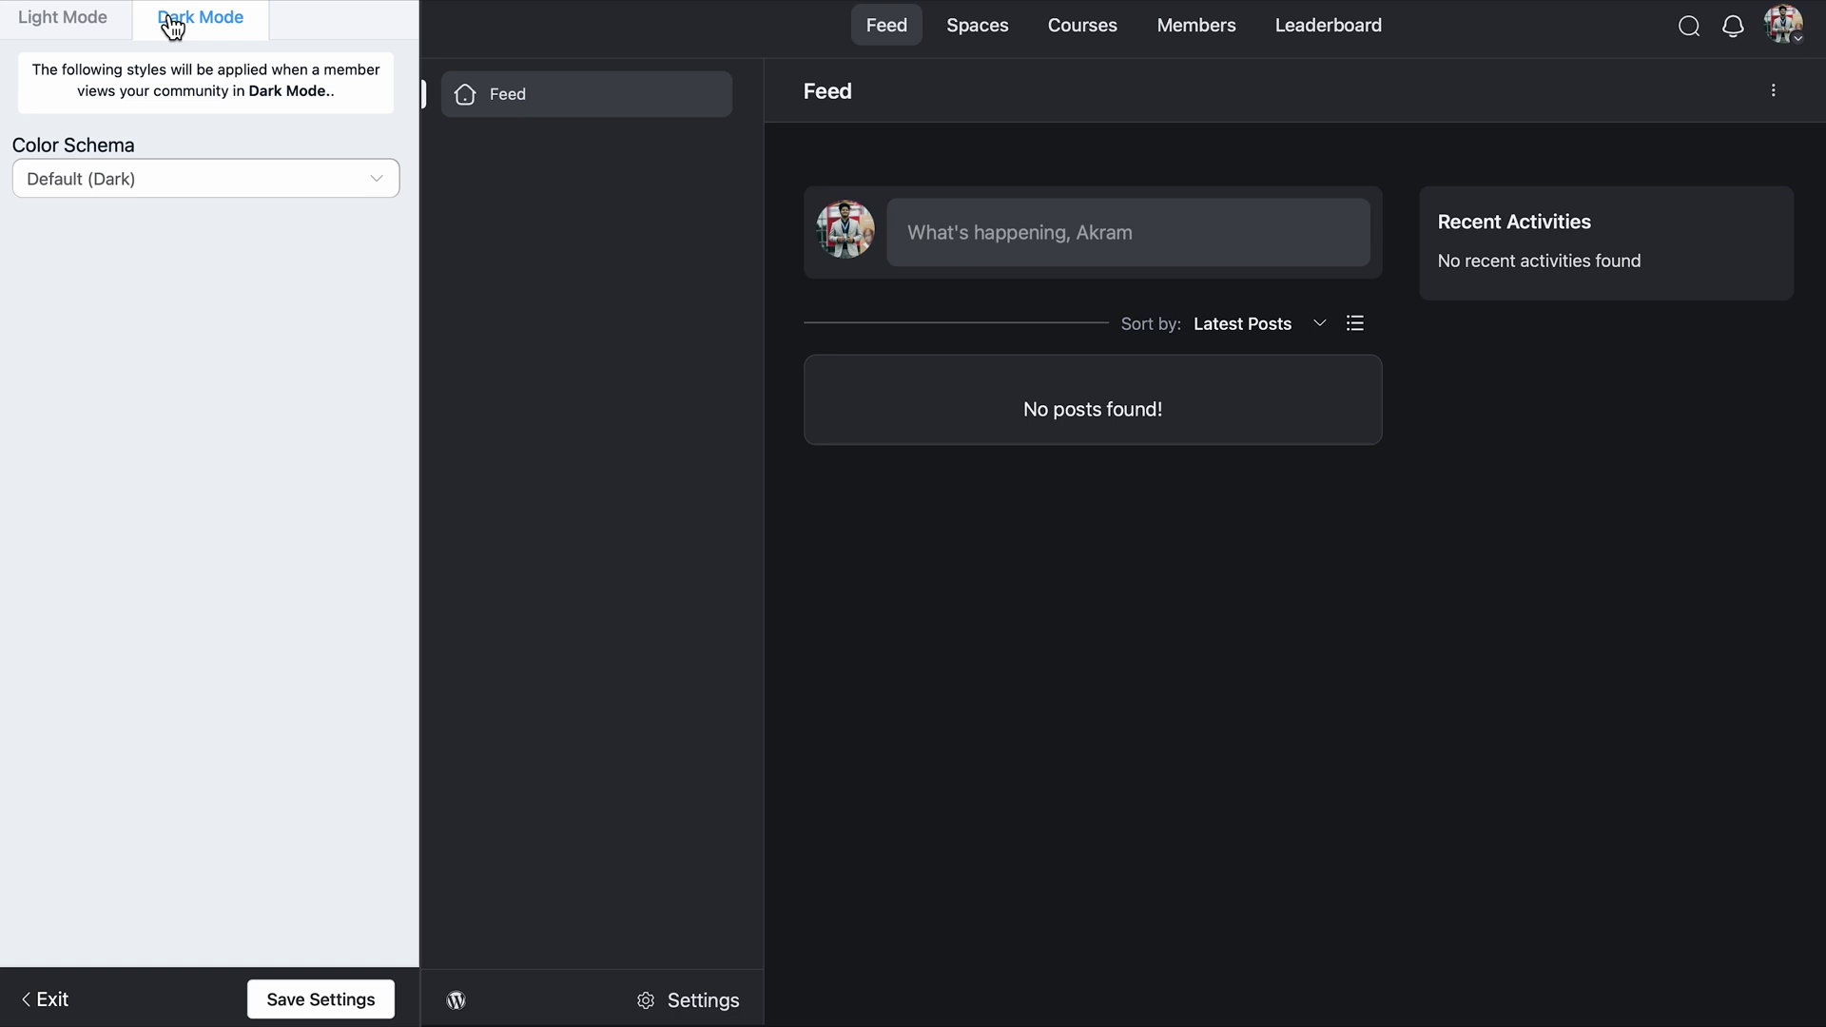
# - Apply Sky Blue (Dark), then switch dark mode to the Custom colour scheme
pyautogui.click(169, 178)
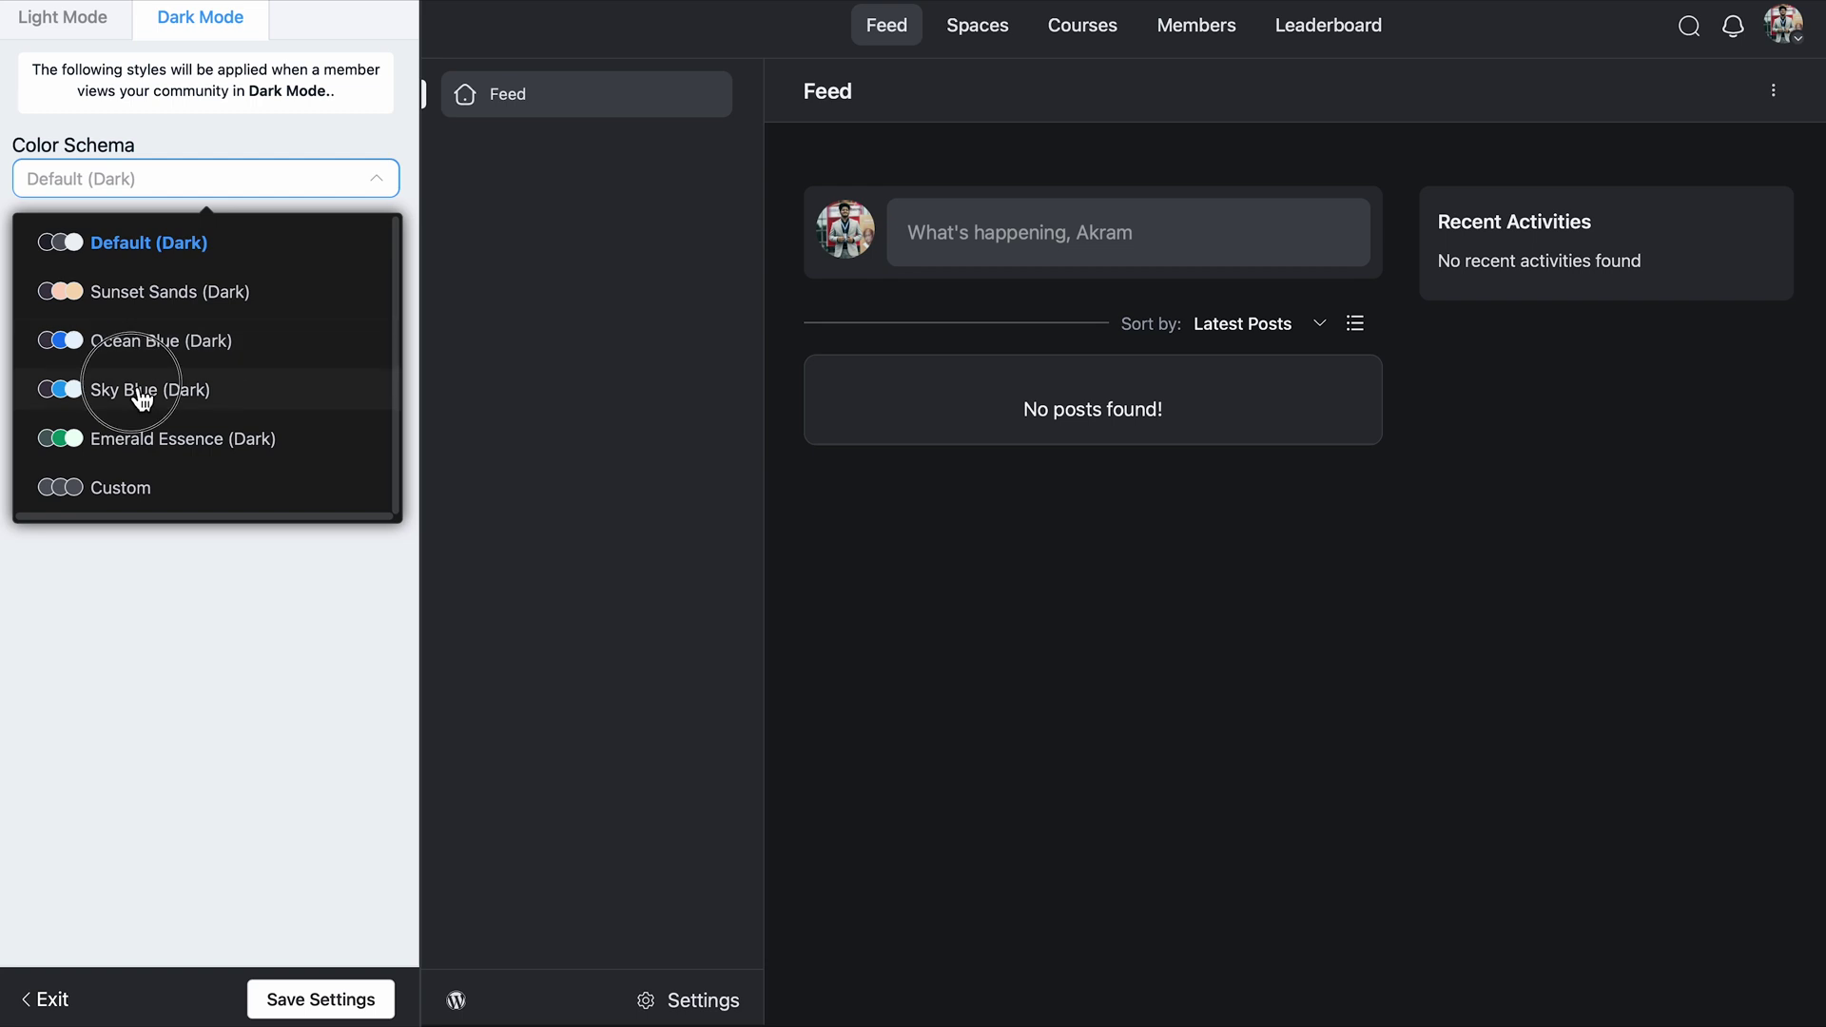
pyautogui.click(143, 388)
pyautogui.click(180, 200)
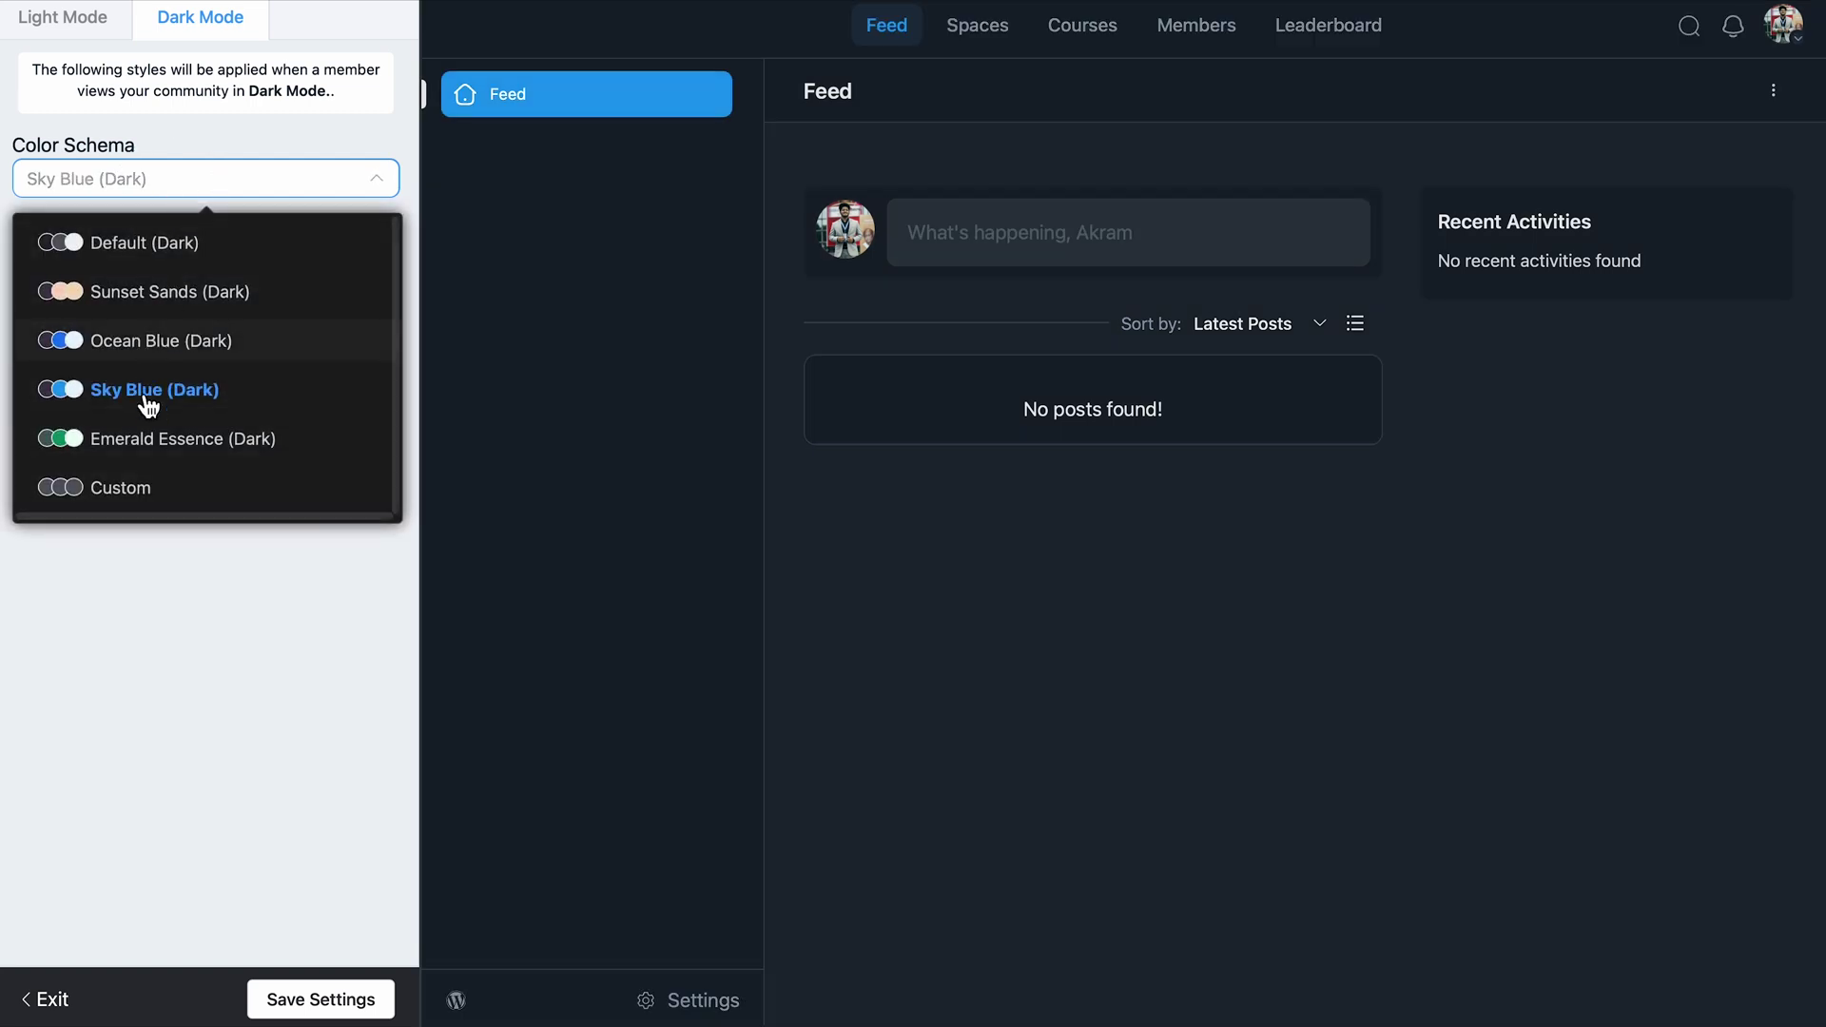
pyautogui.click(134, 492)
# - Set a dark navy header background, white header links and a dark active-item background
pyautogui.moveTo(215, 259); pyautogui.dragTo(242, 342)
pyautogui.click(122, 823)
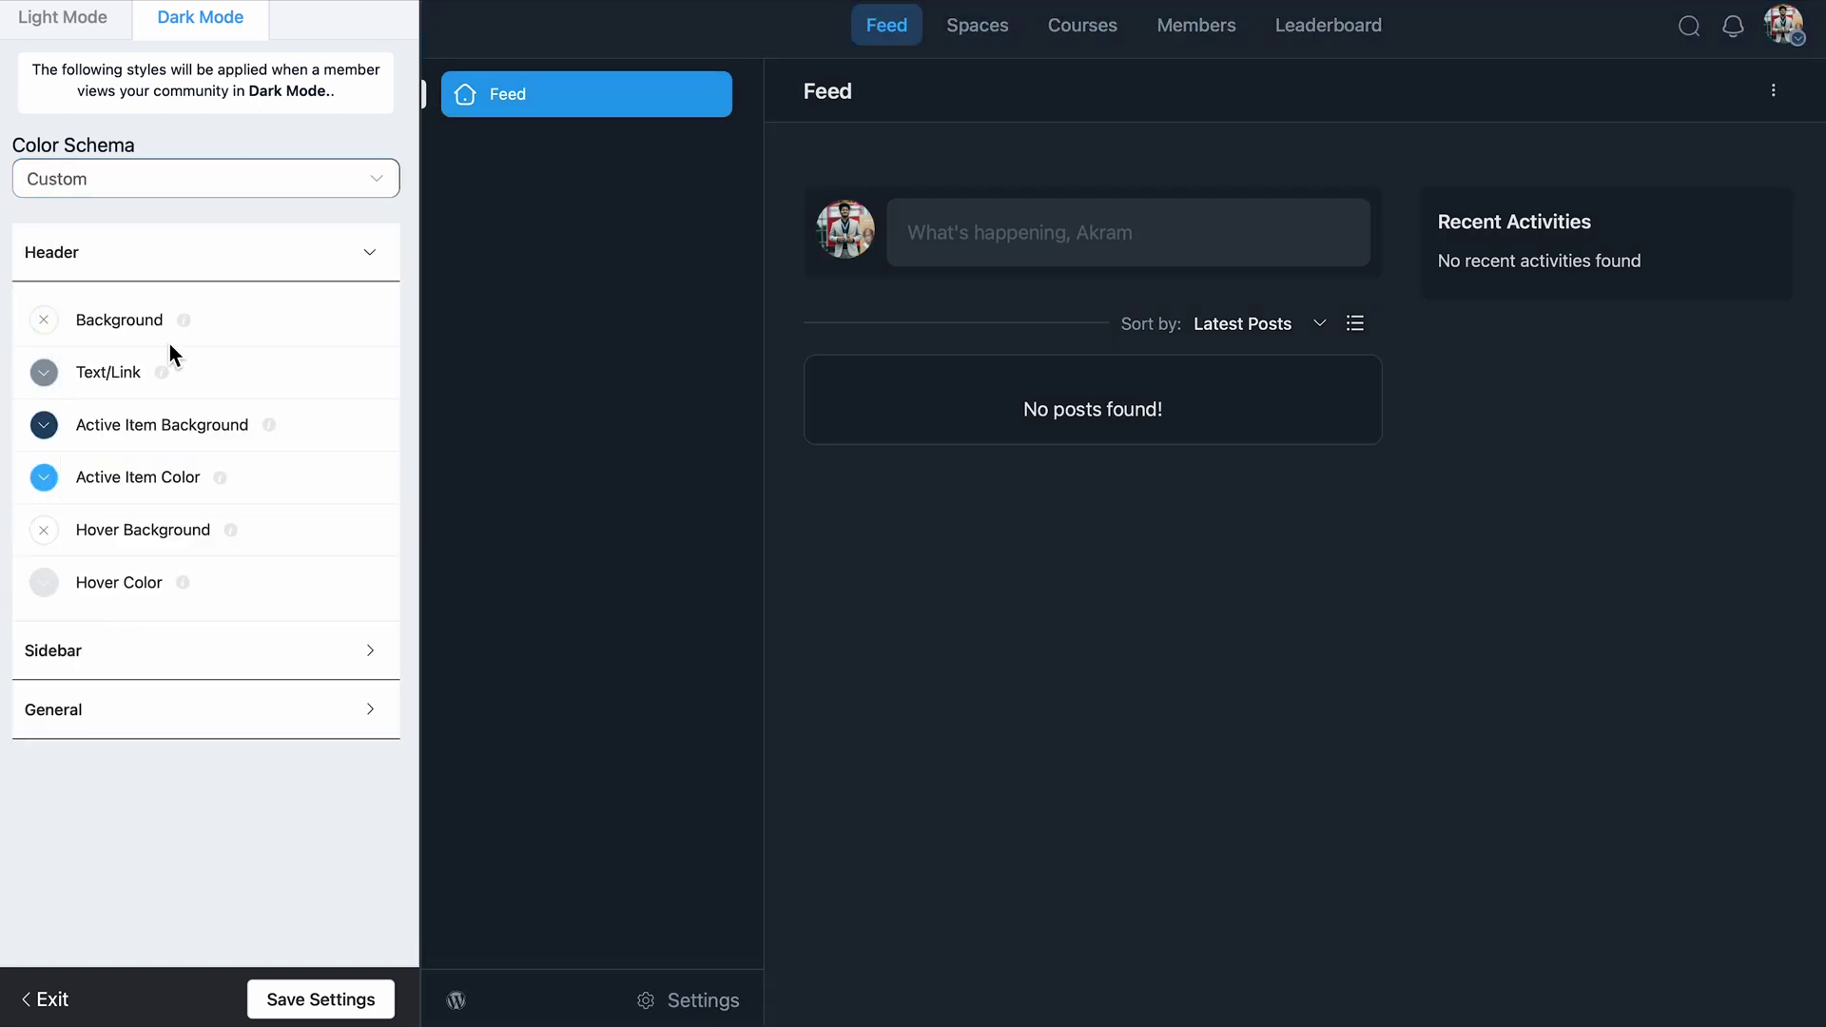
pyautogui.click(44, 372)
pyautogui.click(285, 508)
pyautogui.click(43, 425)
pyautogui.click(141, 424)
pyautogui.click(229, 828)
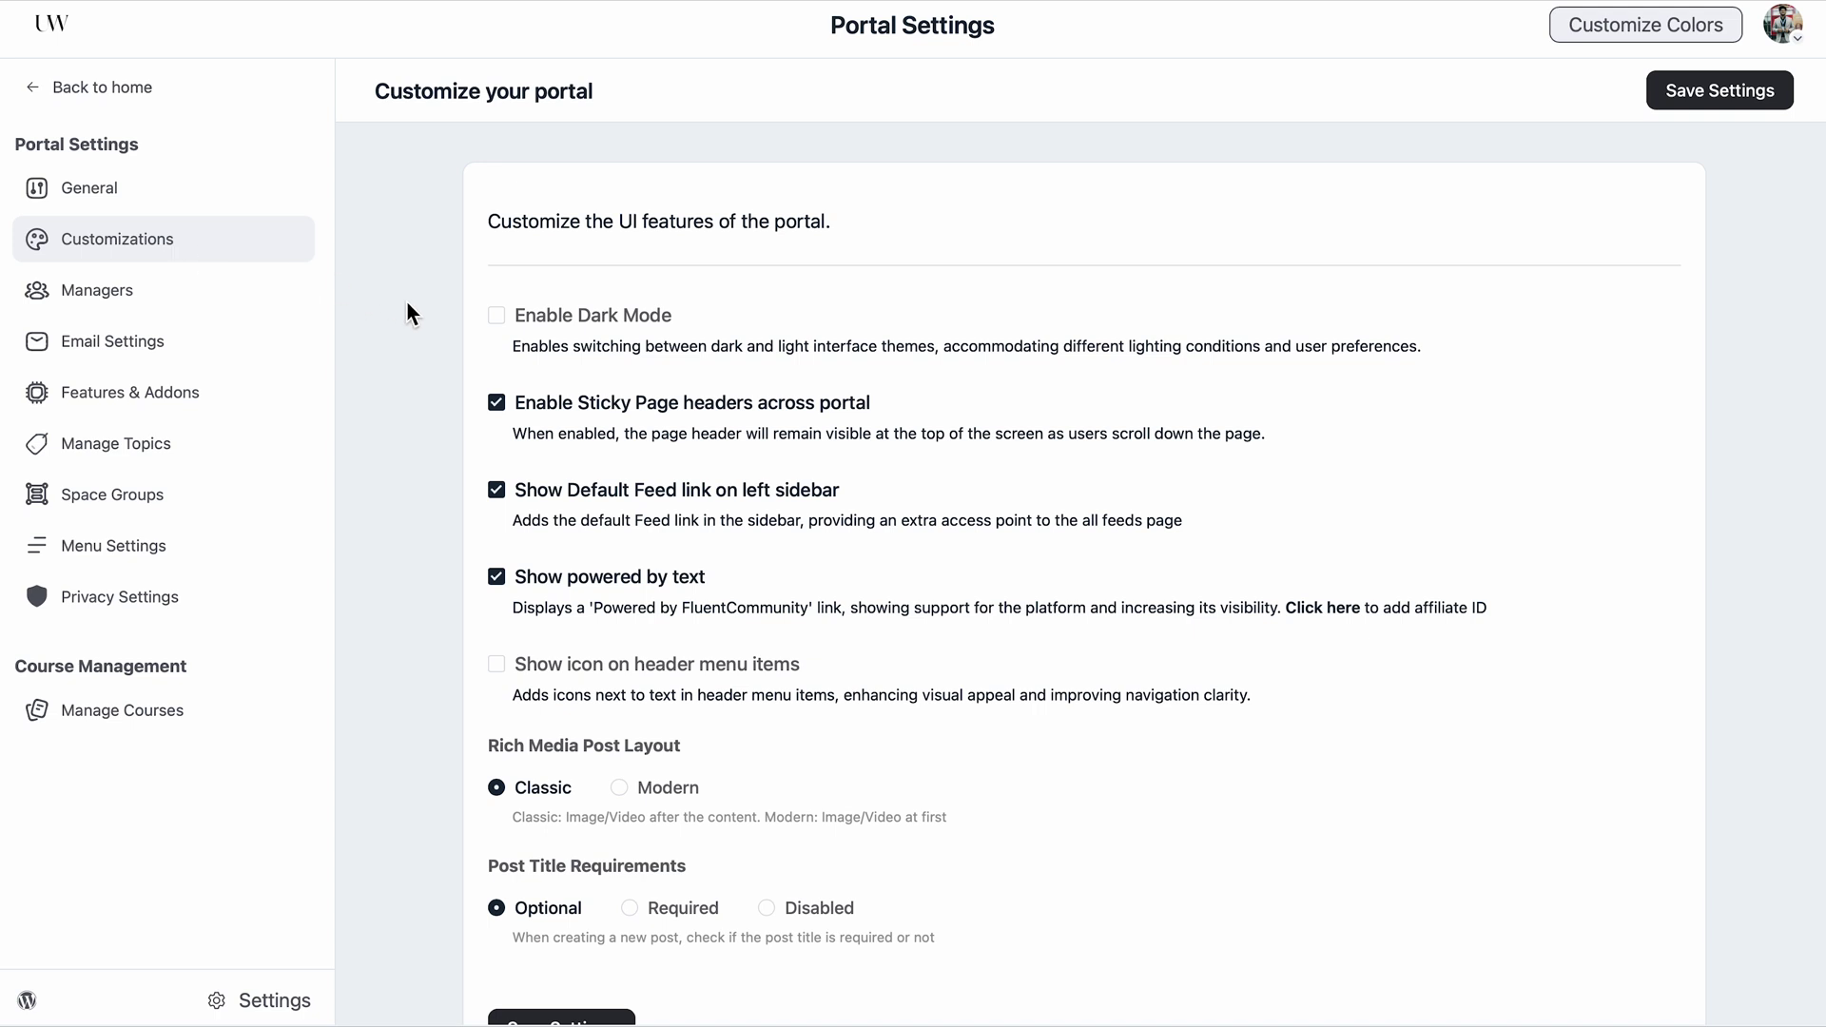
# - Enable dark mode in Customizations, save, and preview the dark/light theme toggle
pyautogui.click(496, 316)
pyautogui.scroll(-3, 532, 570)
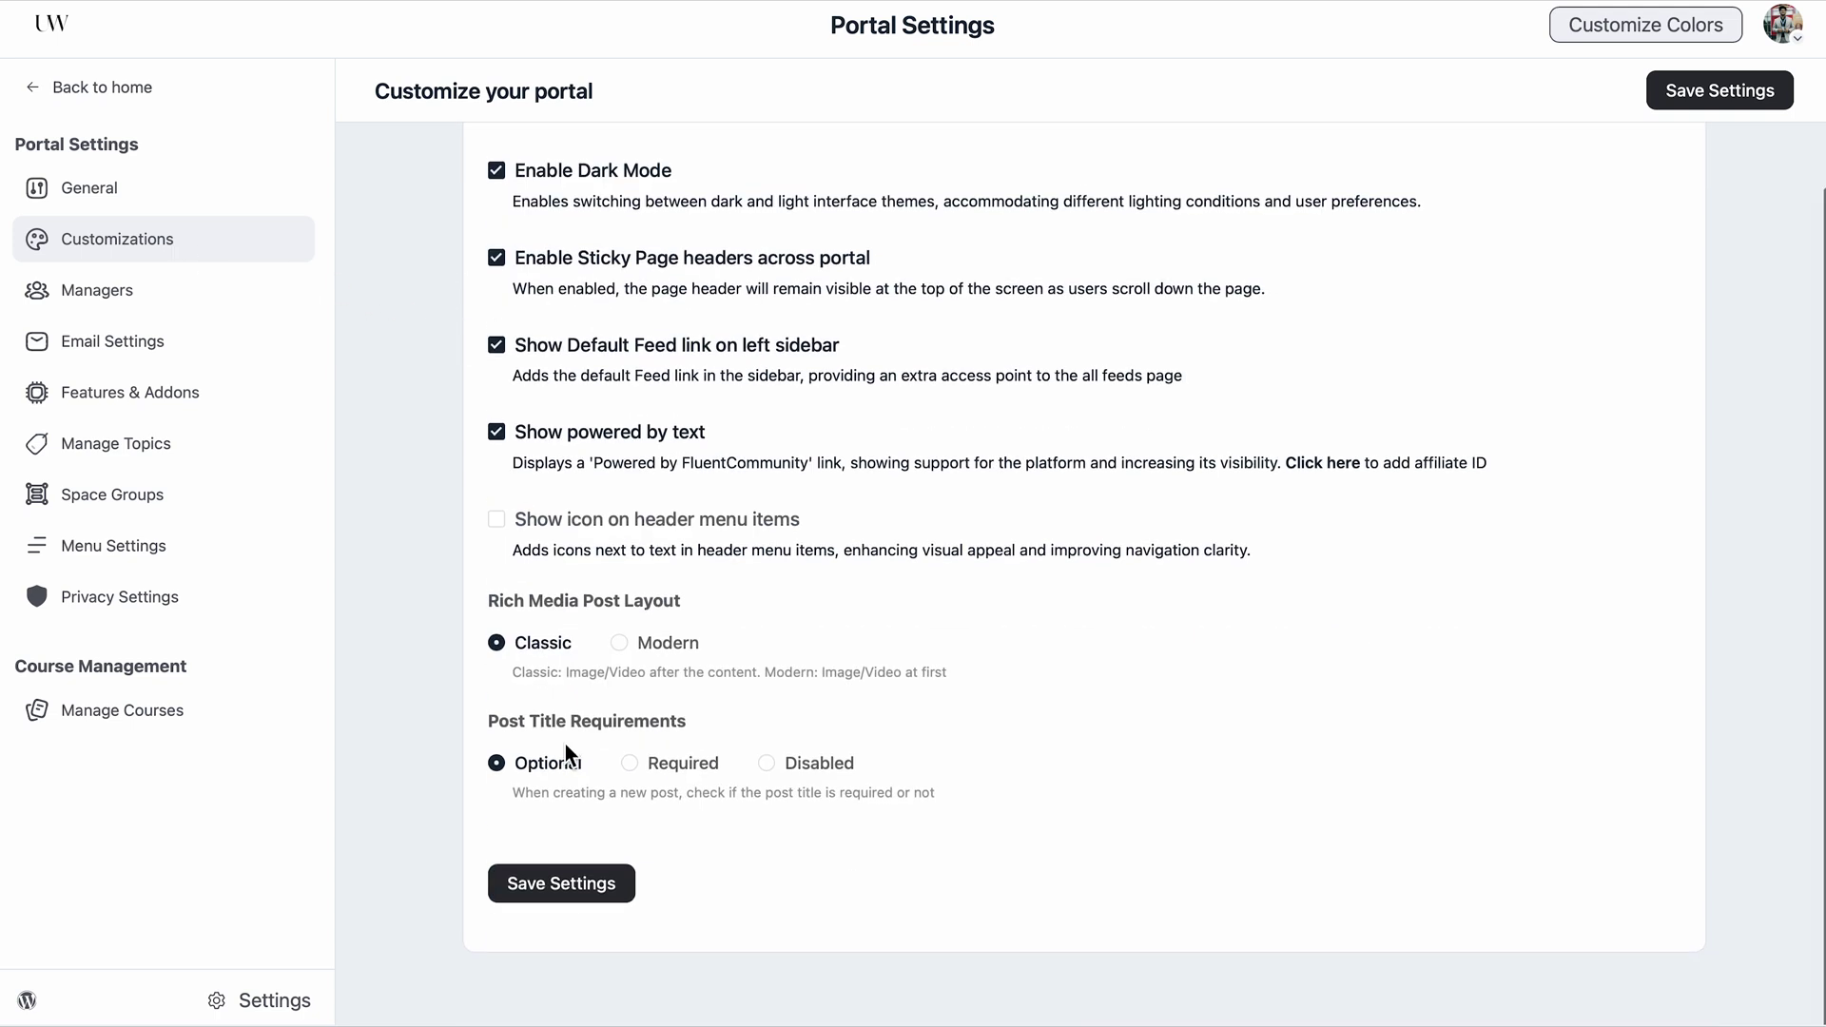
pyautogui.click(574, 882)
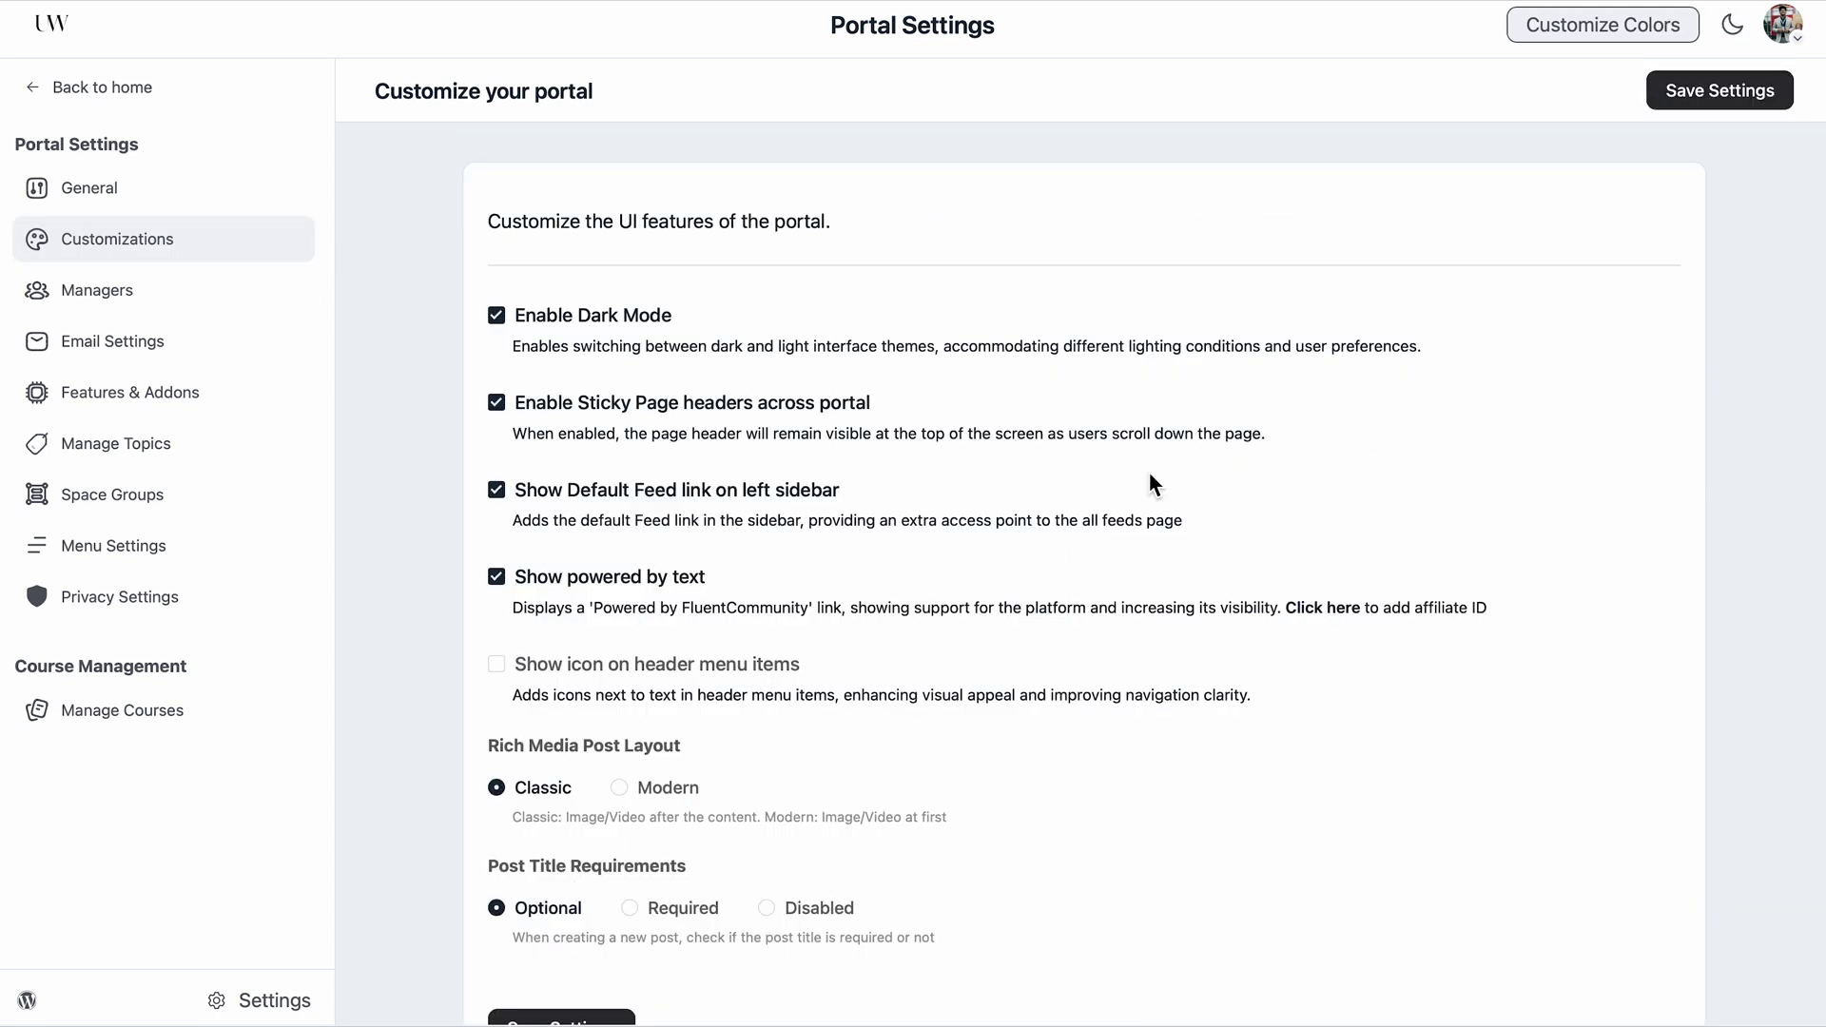
pyautogui.click(1732, 42)
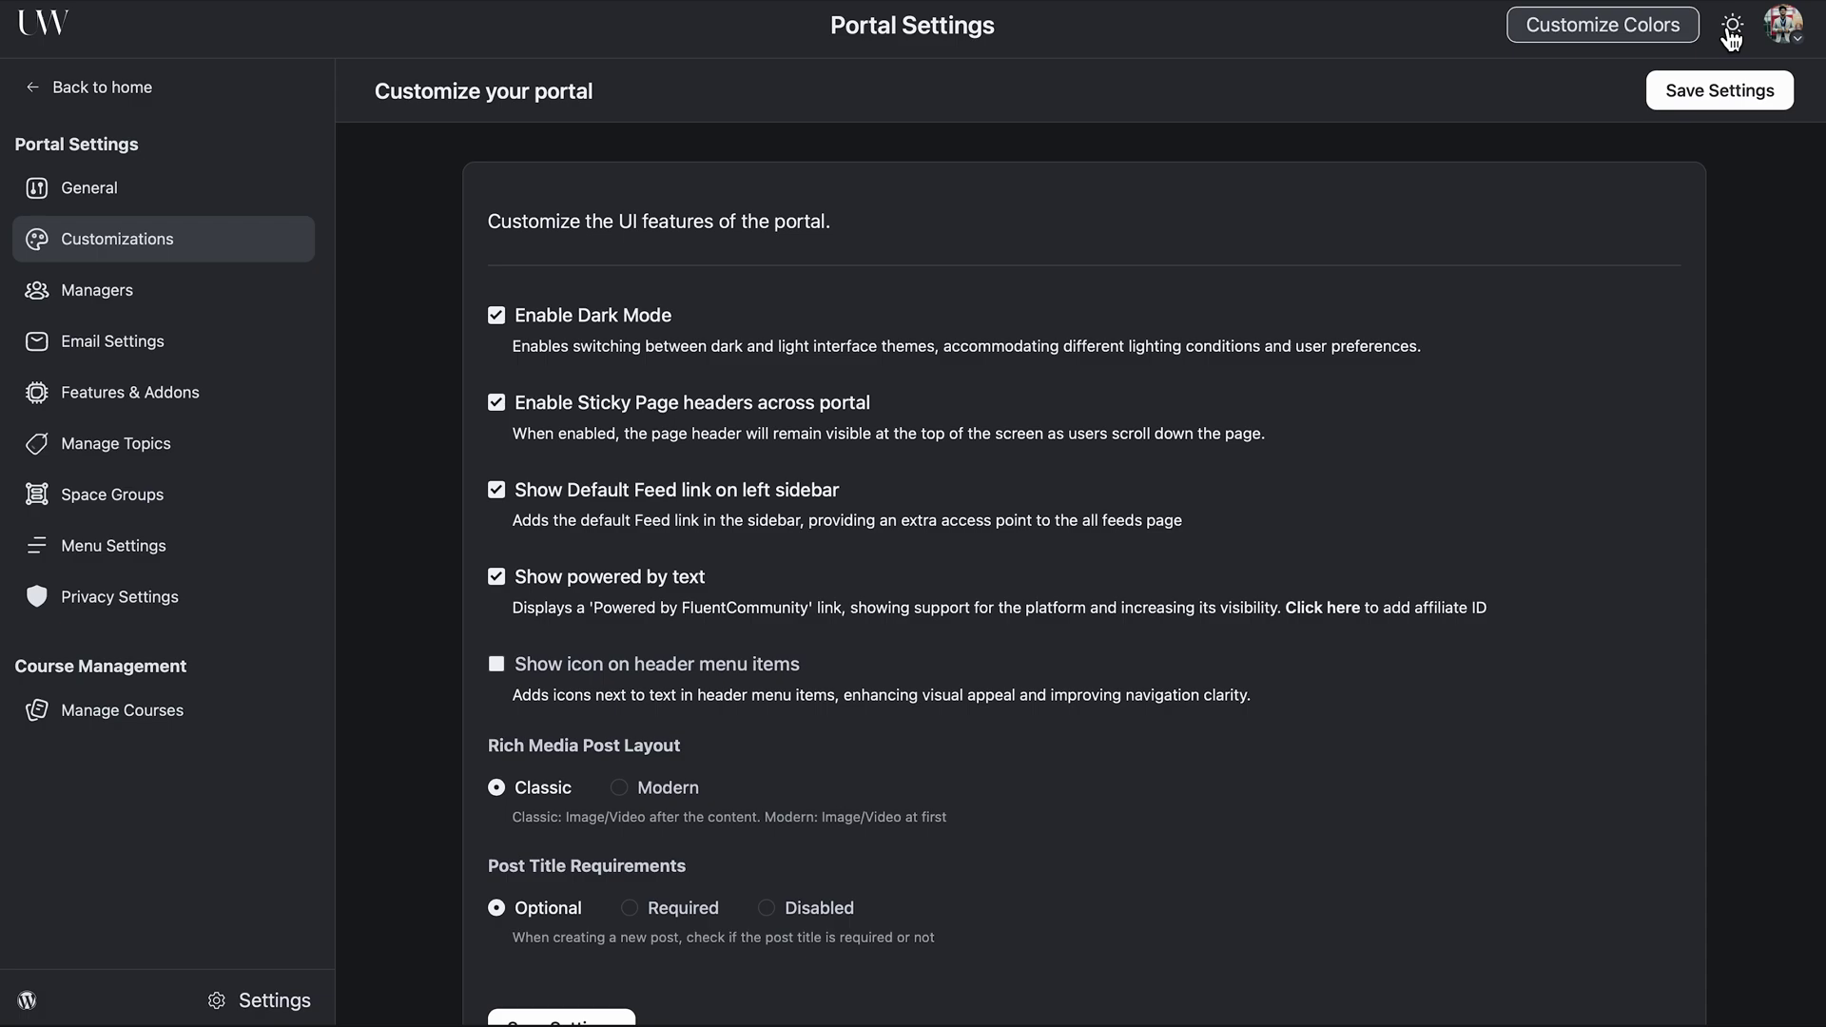
pyautogui.click(1730, 38)
pyautogui.click(1730, 38)
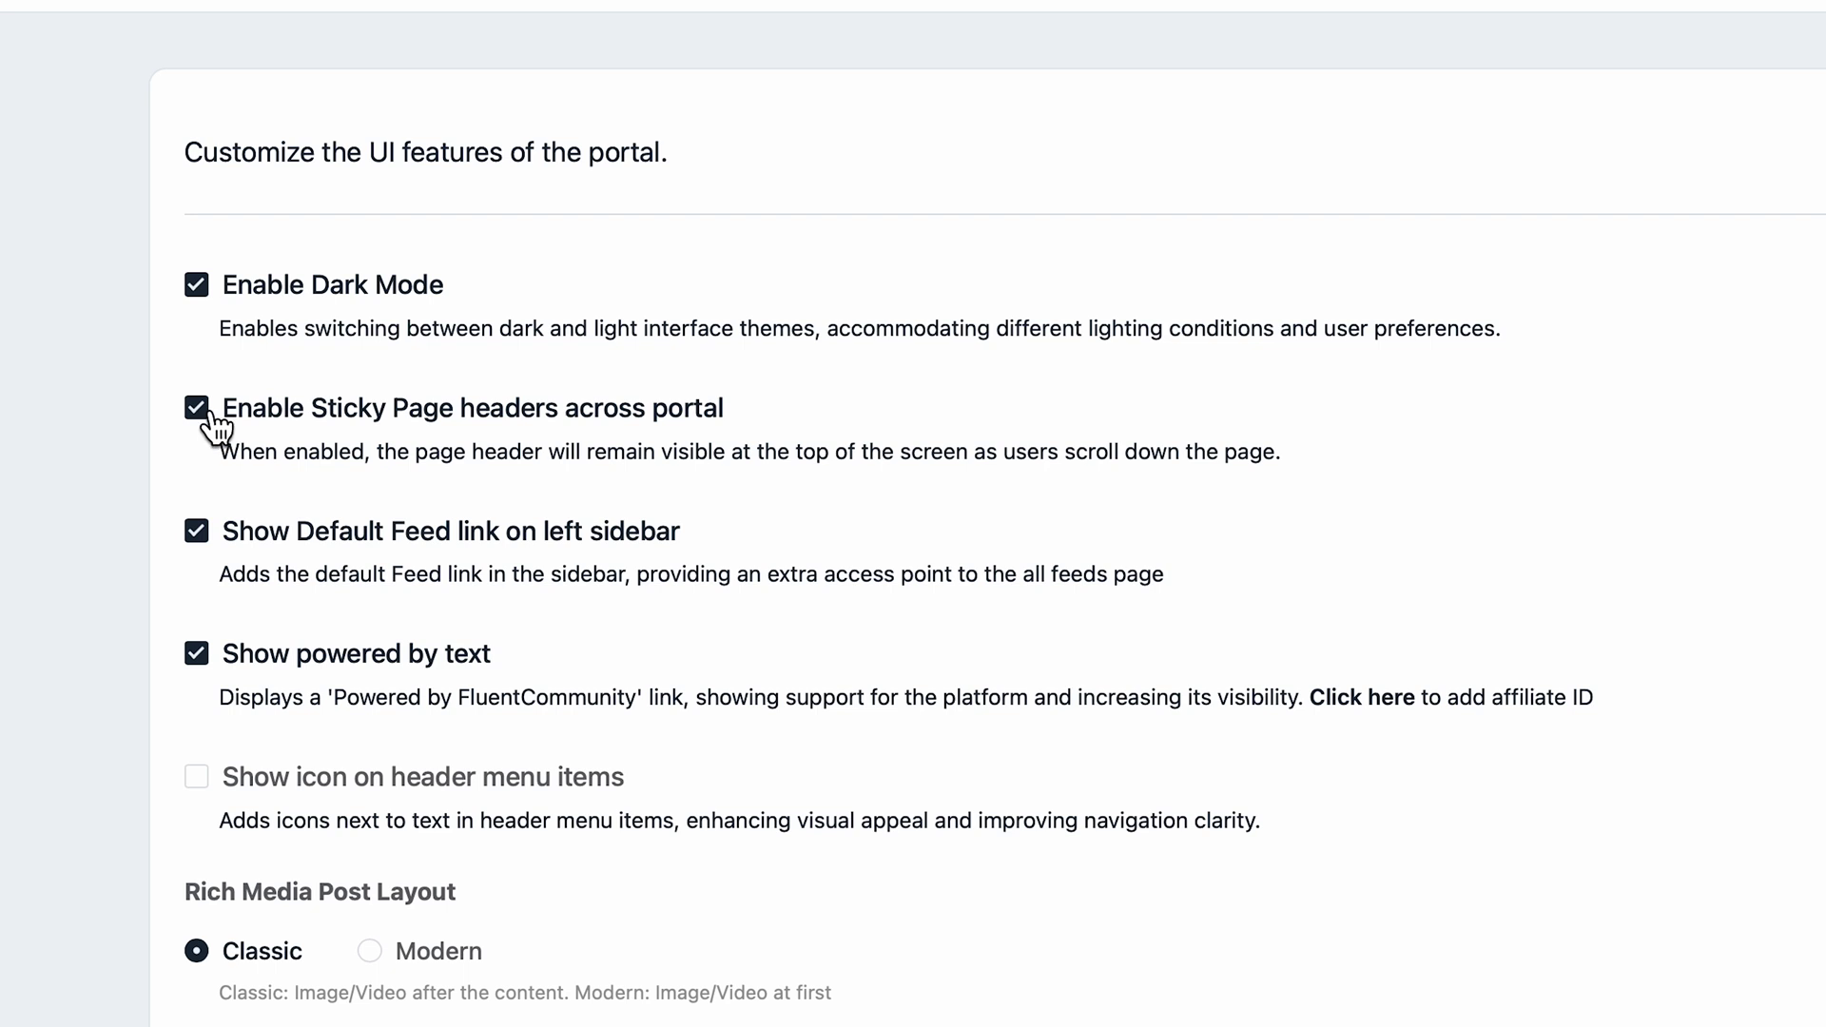
# - Keep sticky page headers and powered-by text enabled, then save the customizations
pyautogui.click(209, 414)
pyautogui.click(198, 656)
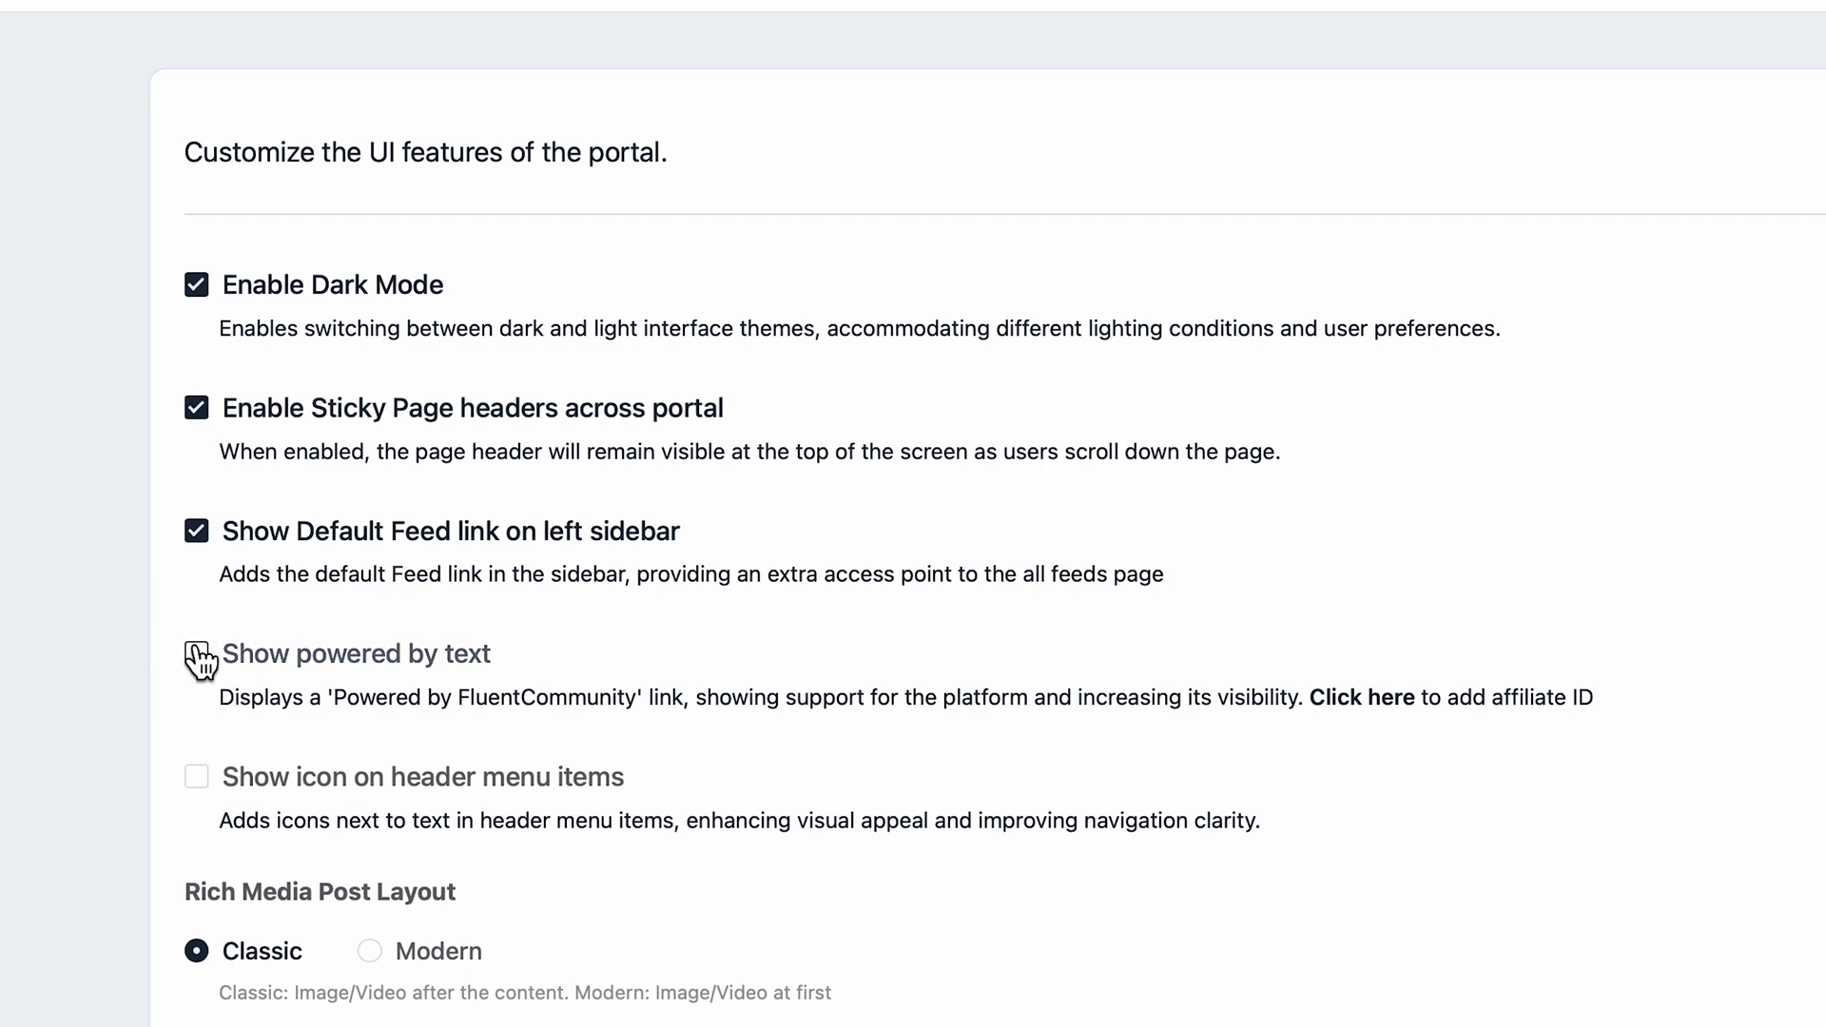
pyautogui.click(198, 656)
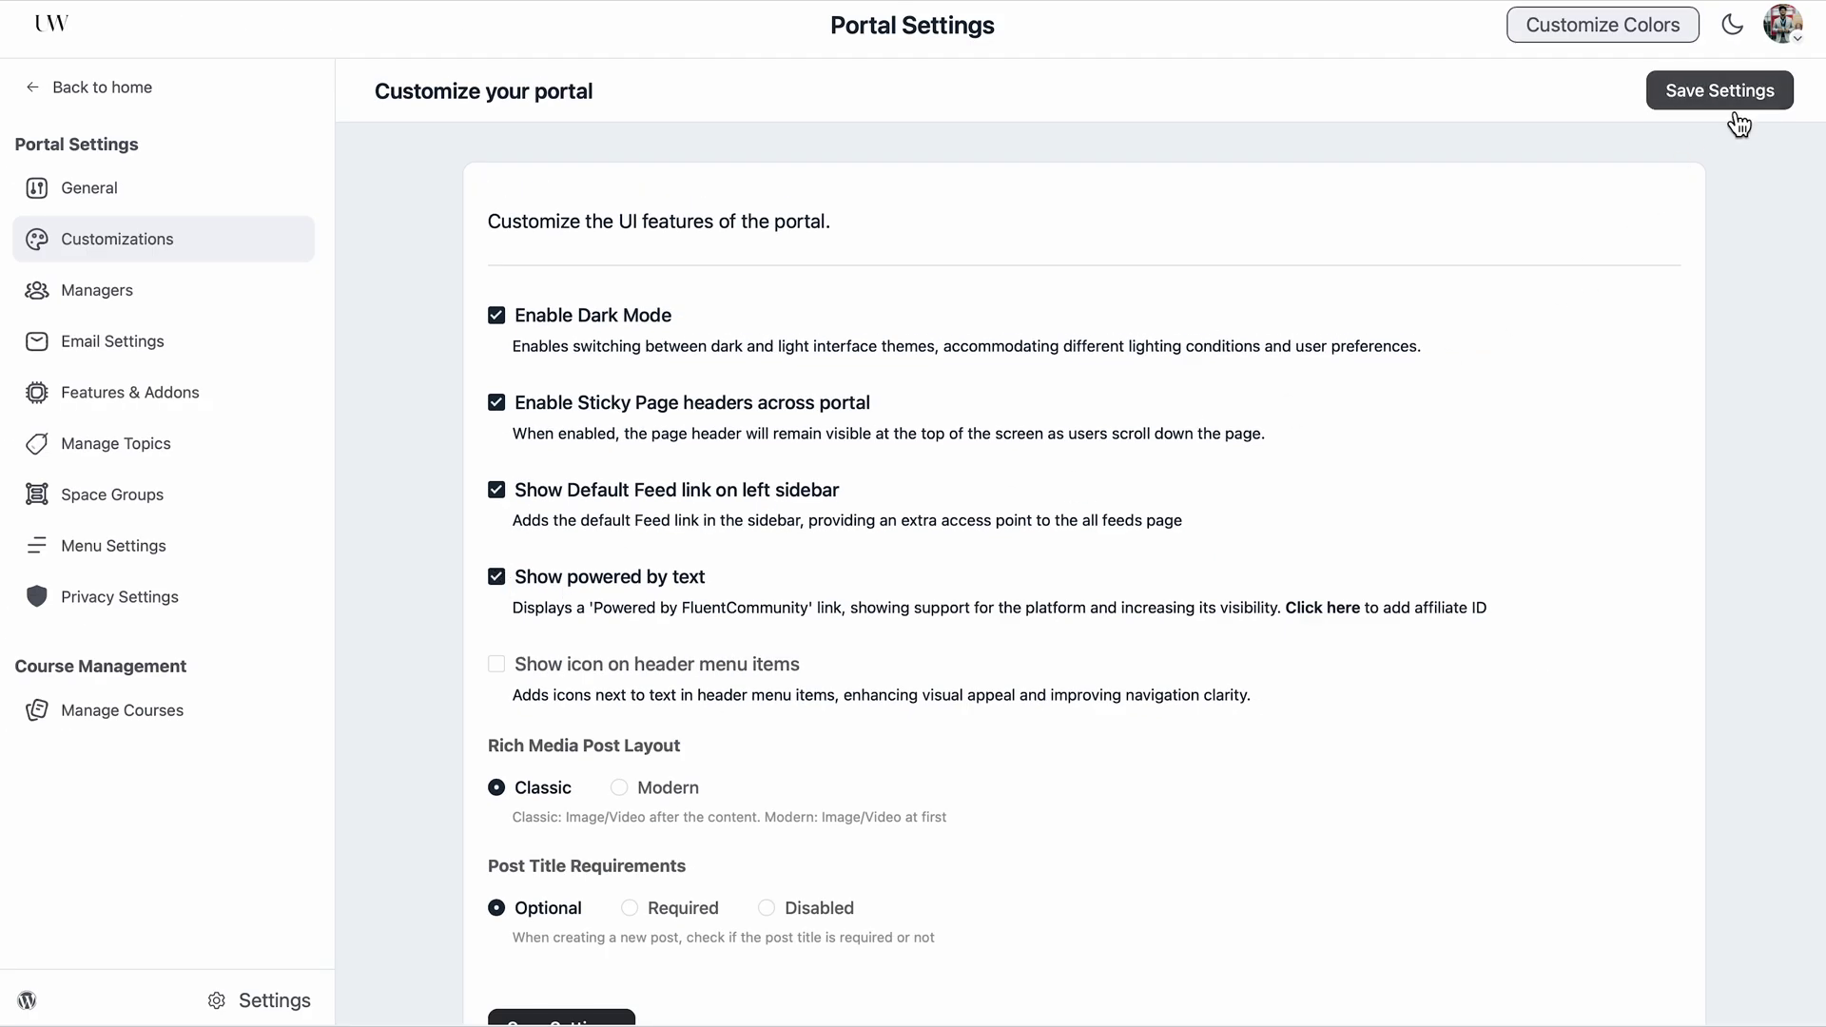
pyautogui.click(1729, 98)
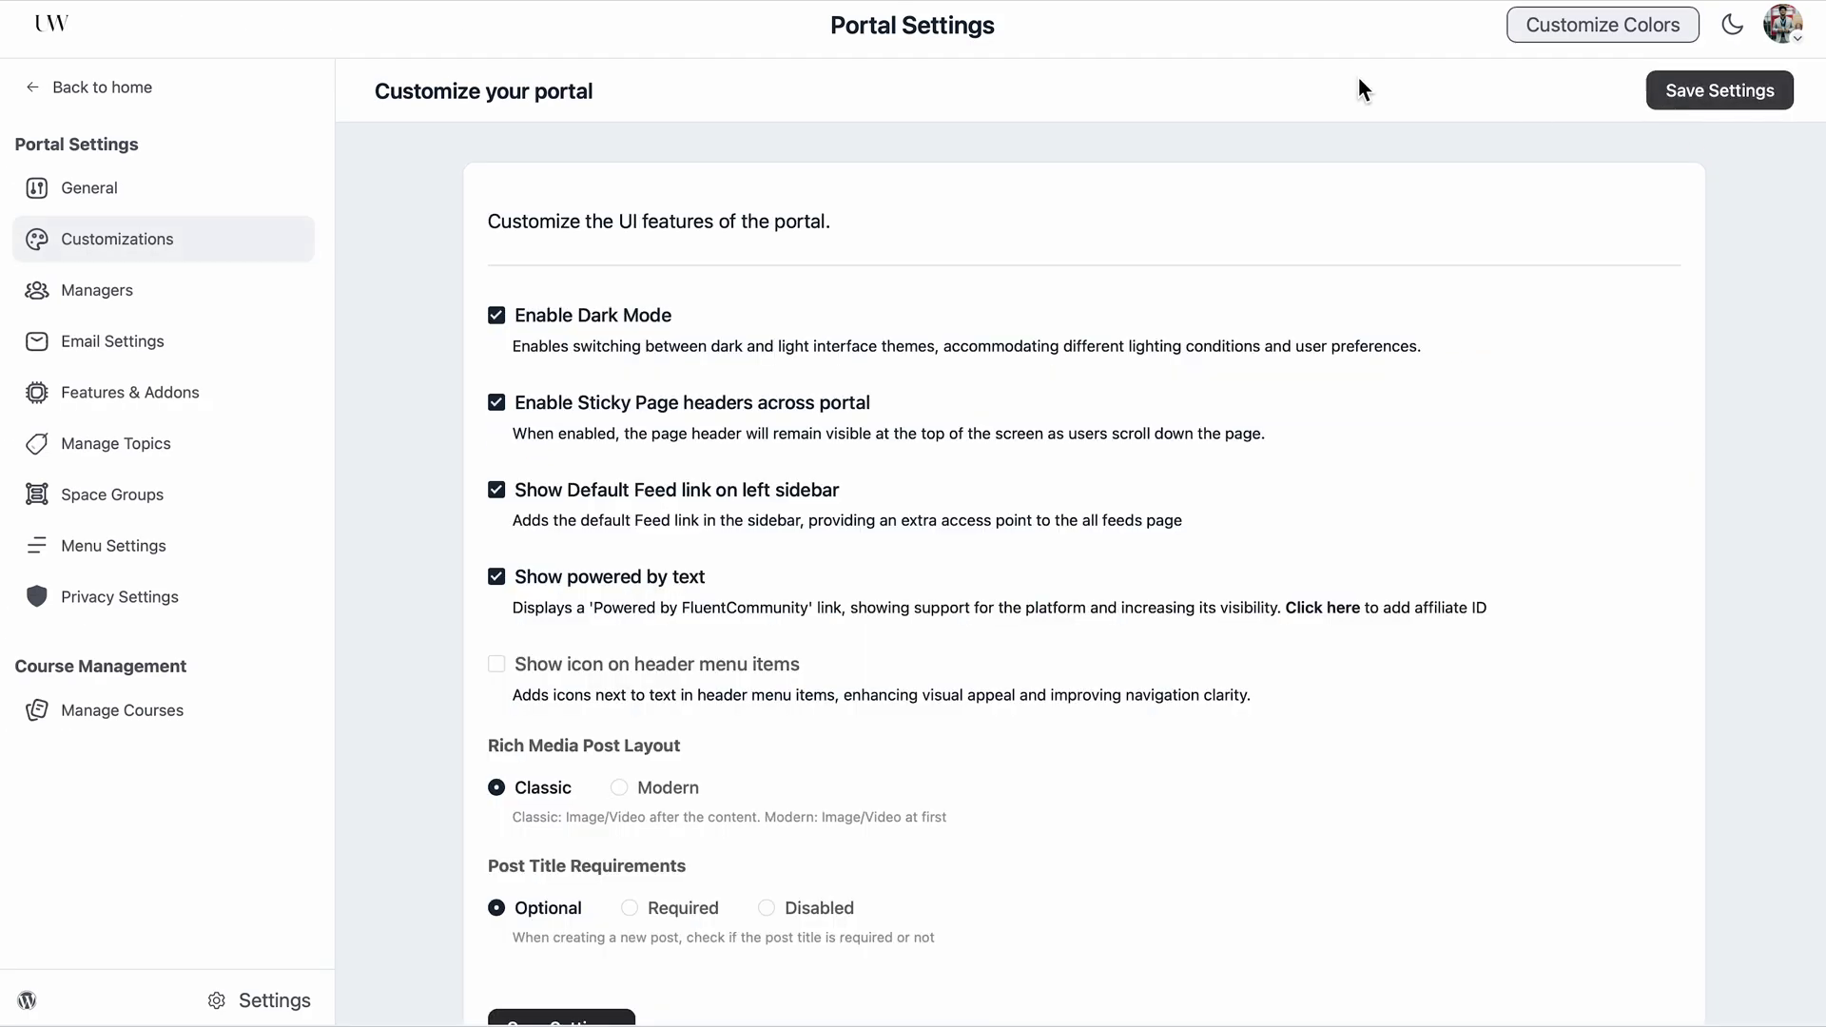
# - Return to the community feed and toggle dark mode on and back off
pyautogui.click(121, 84)
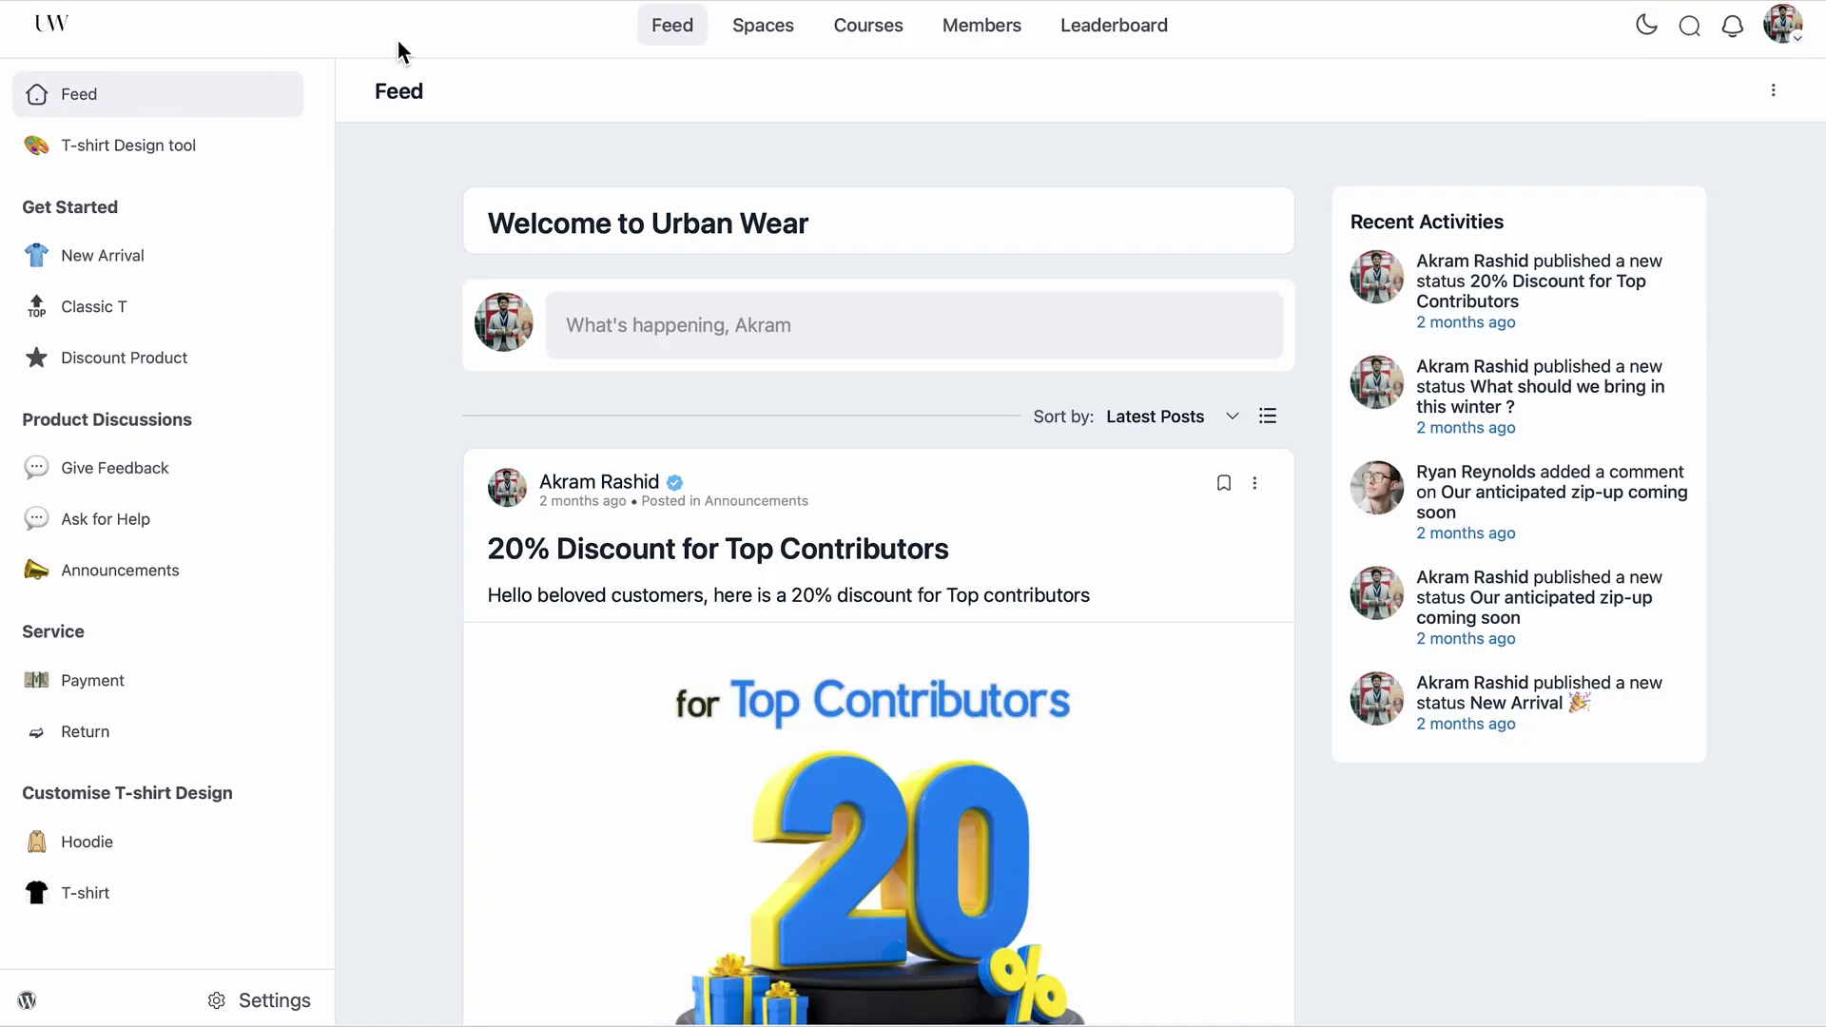
pyautogui.scroll(-9, 396, 362)
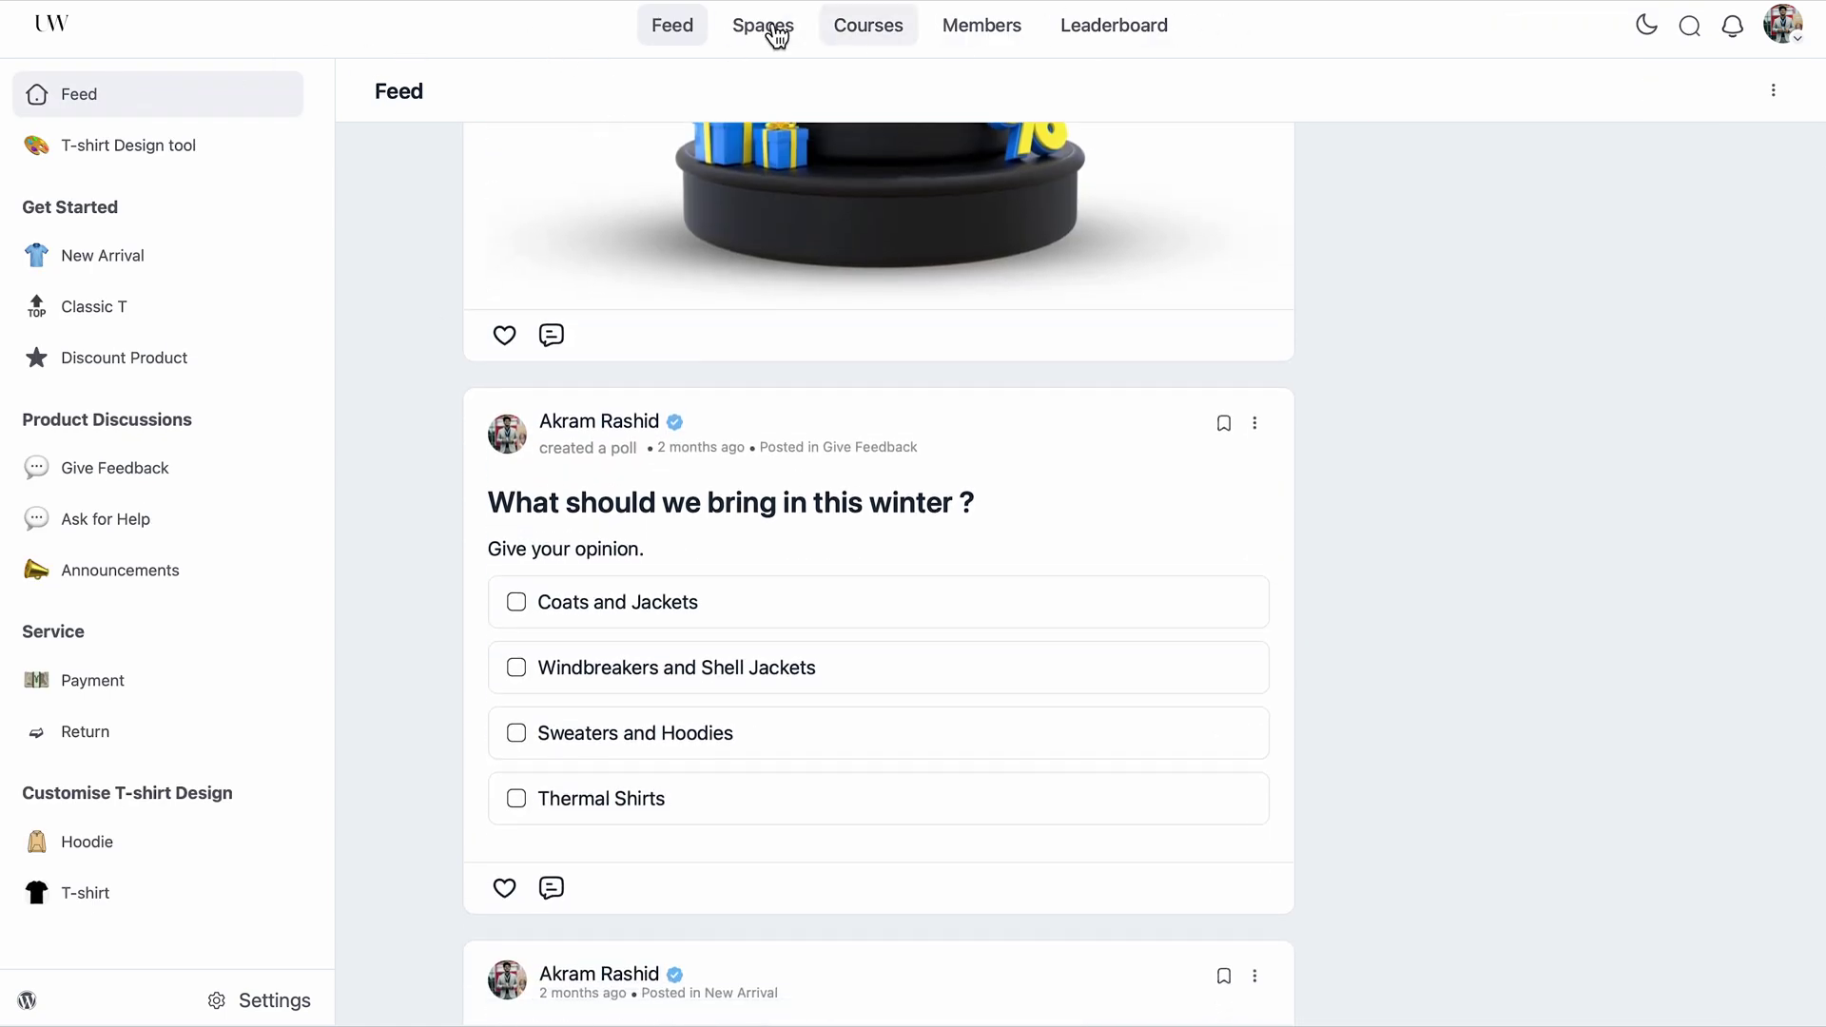
pyautogui.scroll(10, 395, 277)
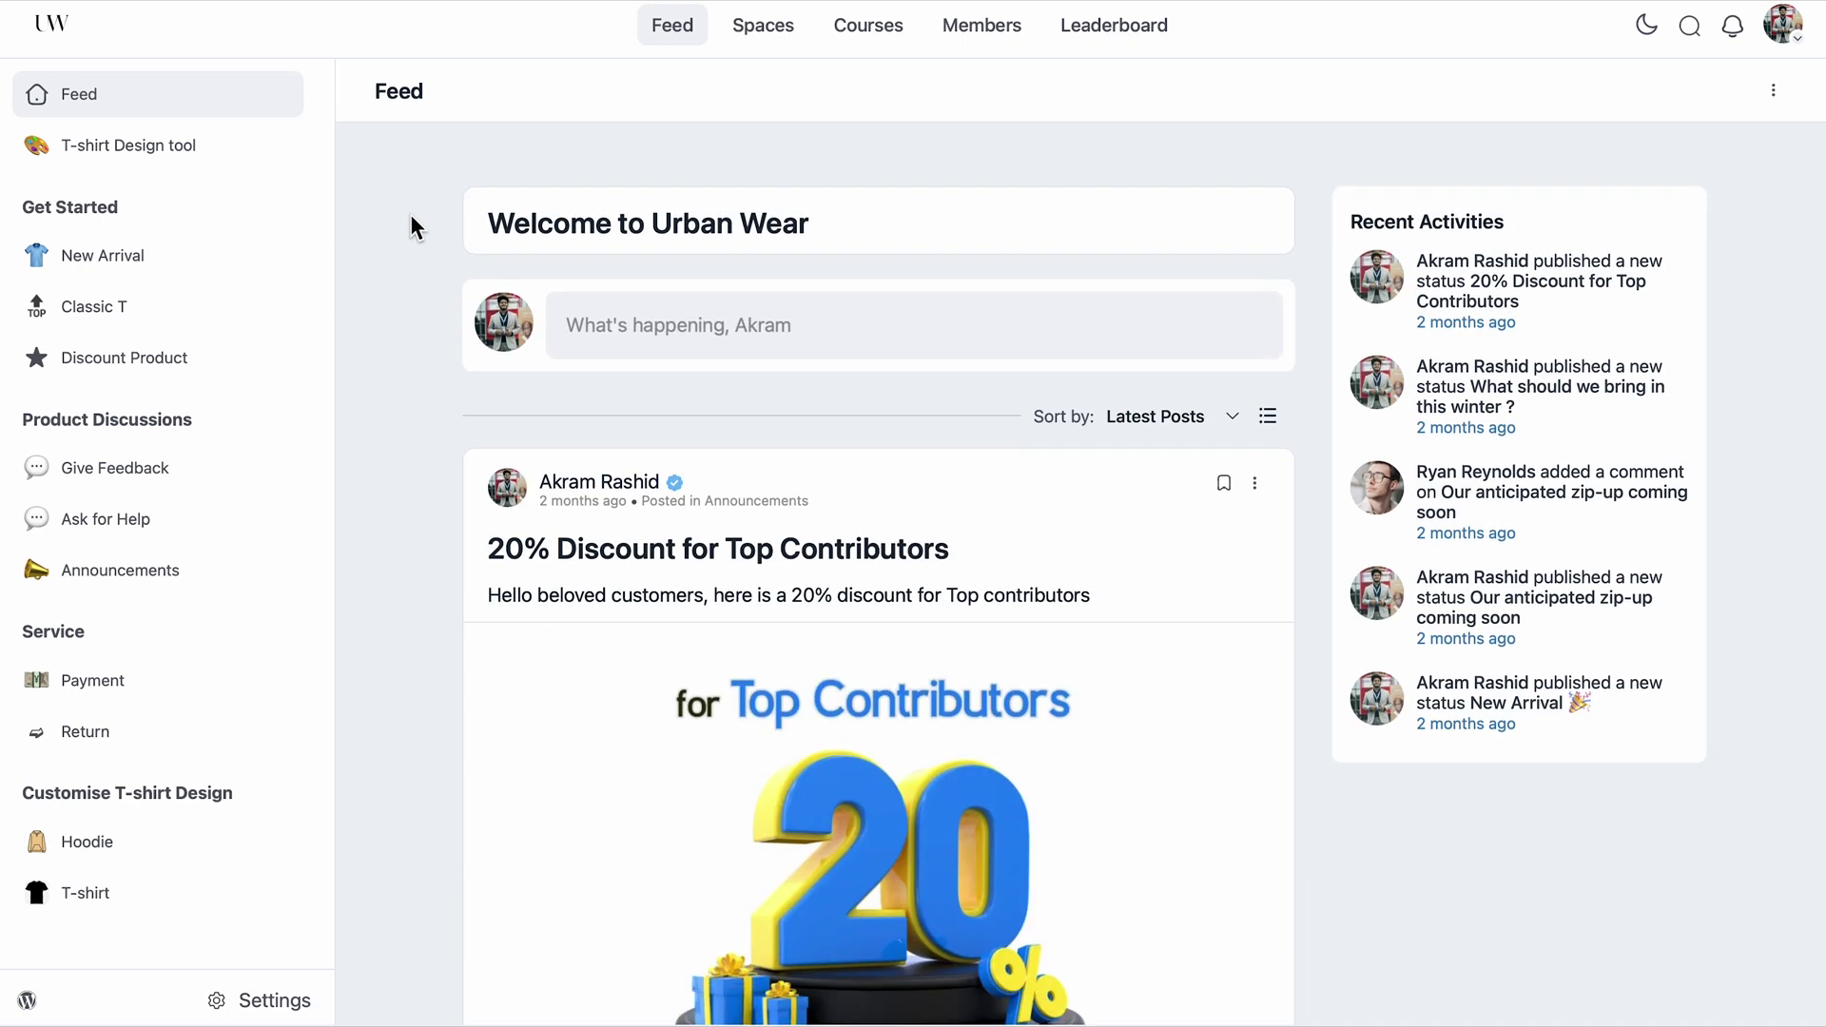
pyautogui.click(1643, 29)
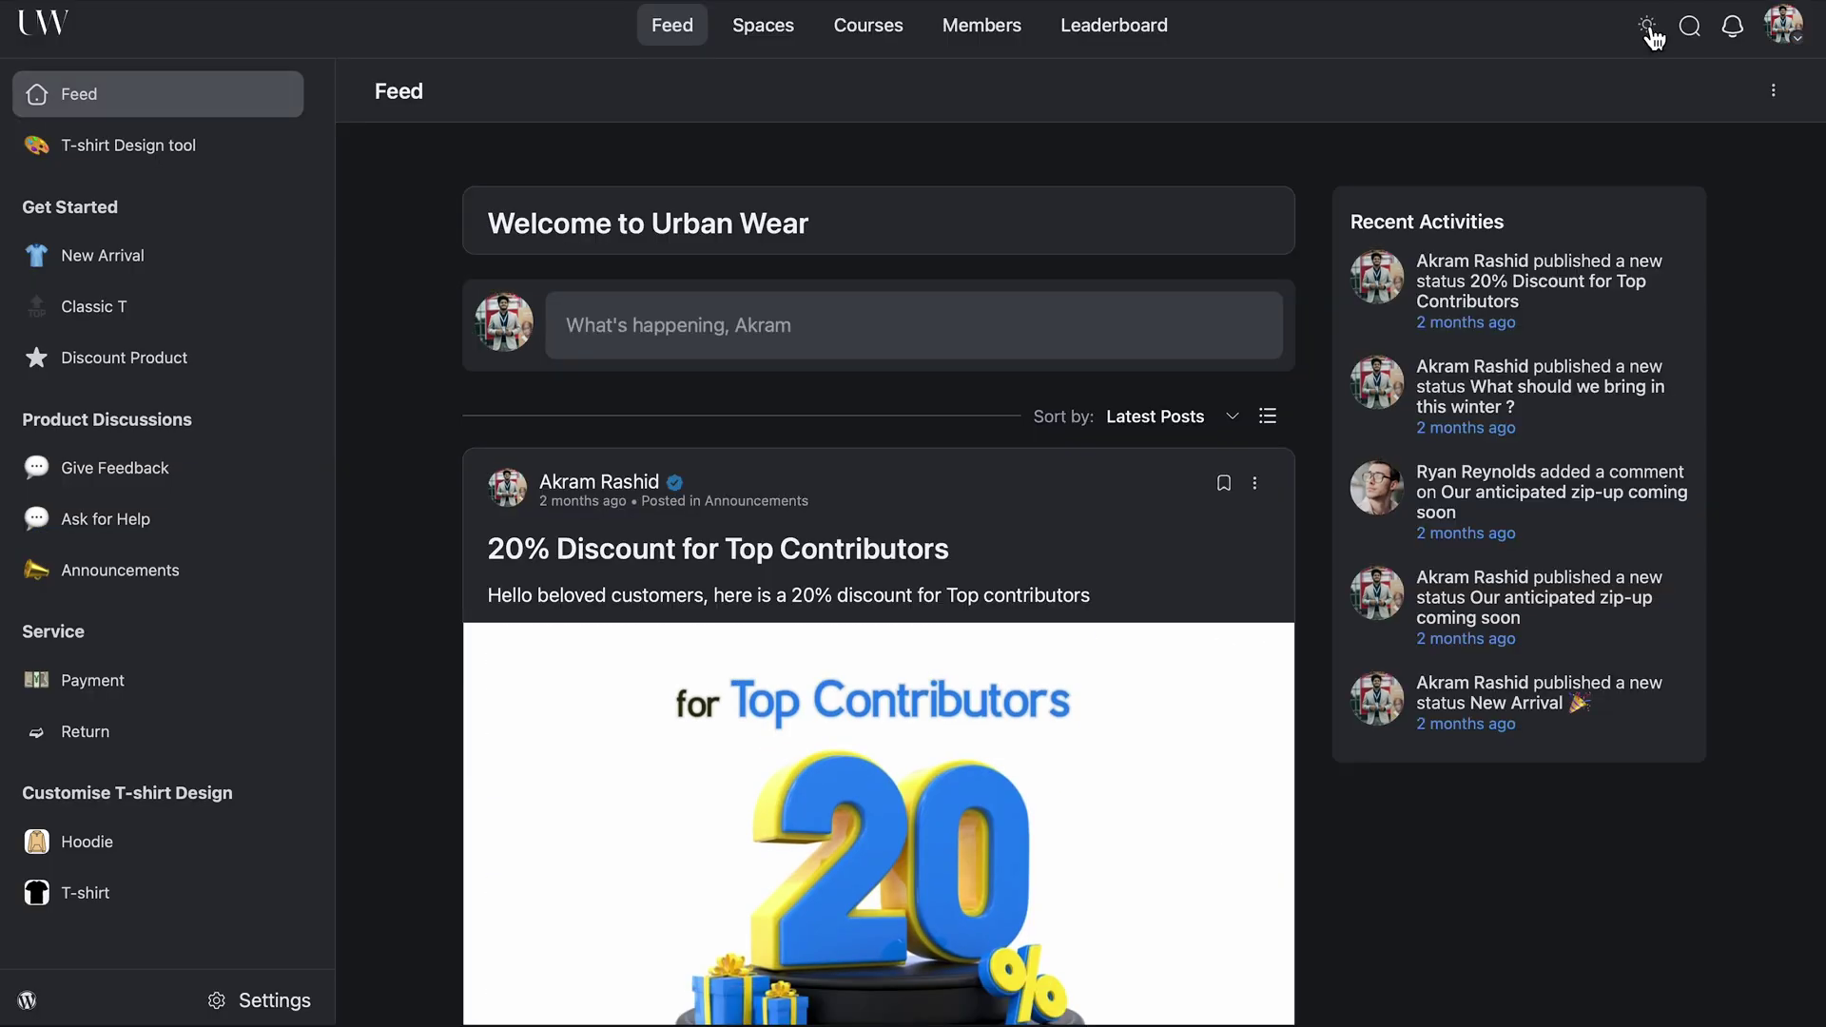
pyautogui.click(1645, 30)
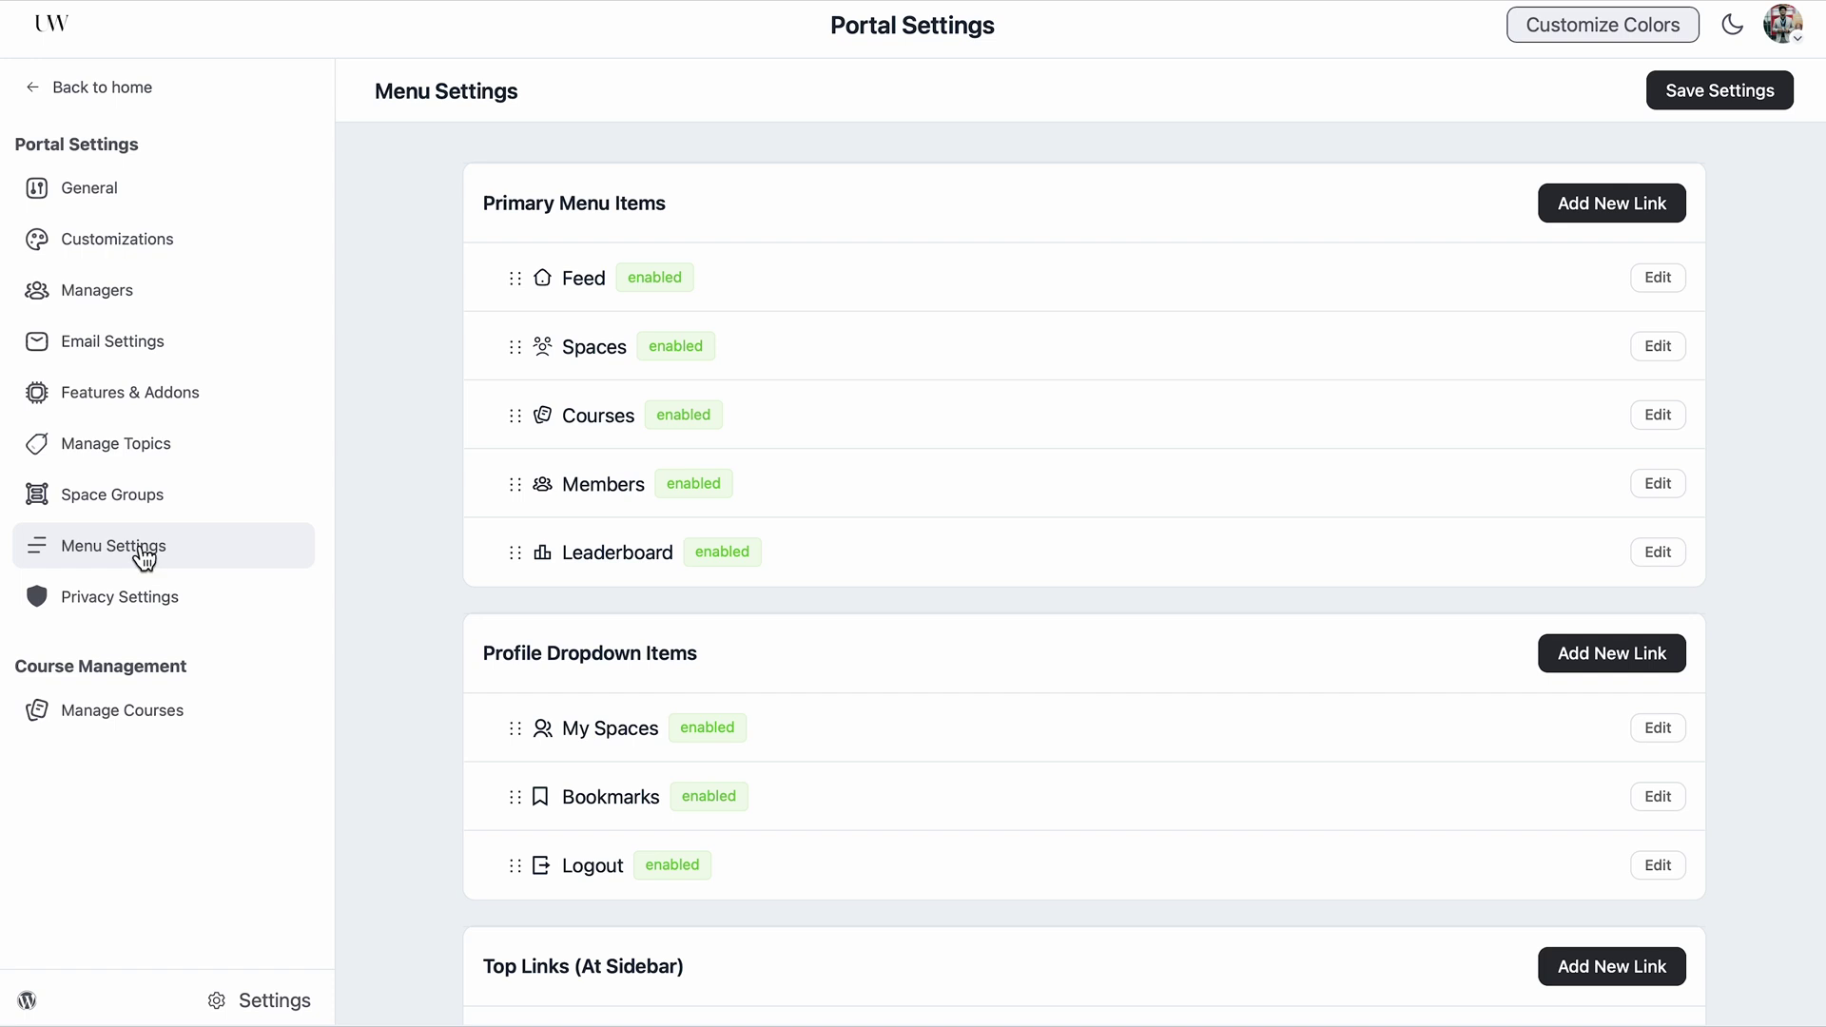
# - Rename the Courses menu item to 'Suggestion' and move it above Spaces
pyautogui.click(1655, 414)
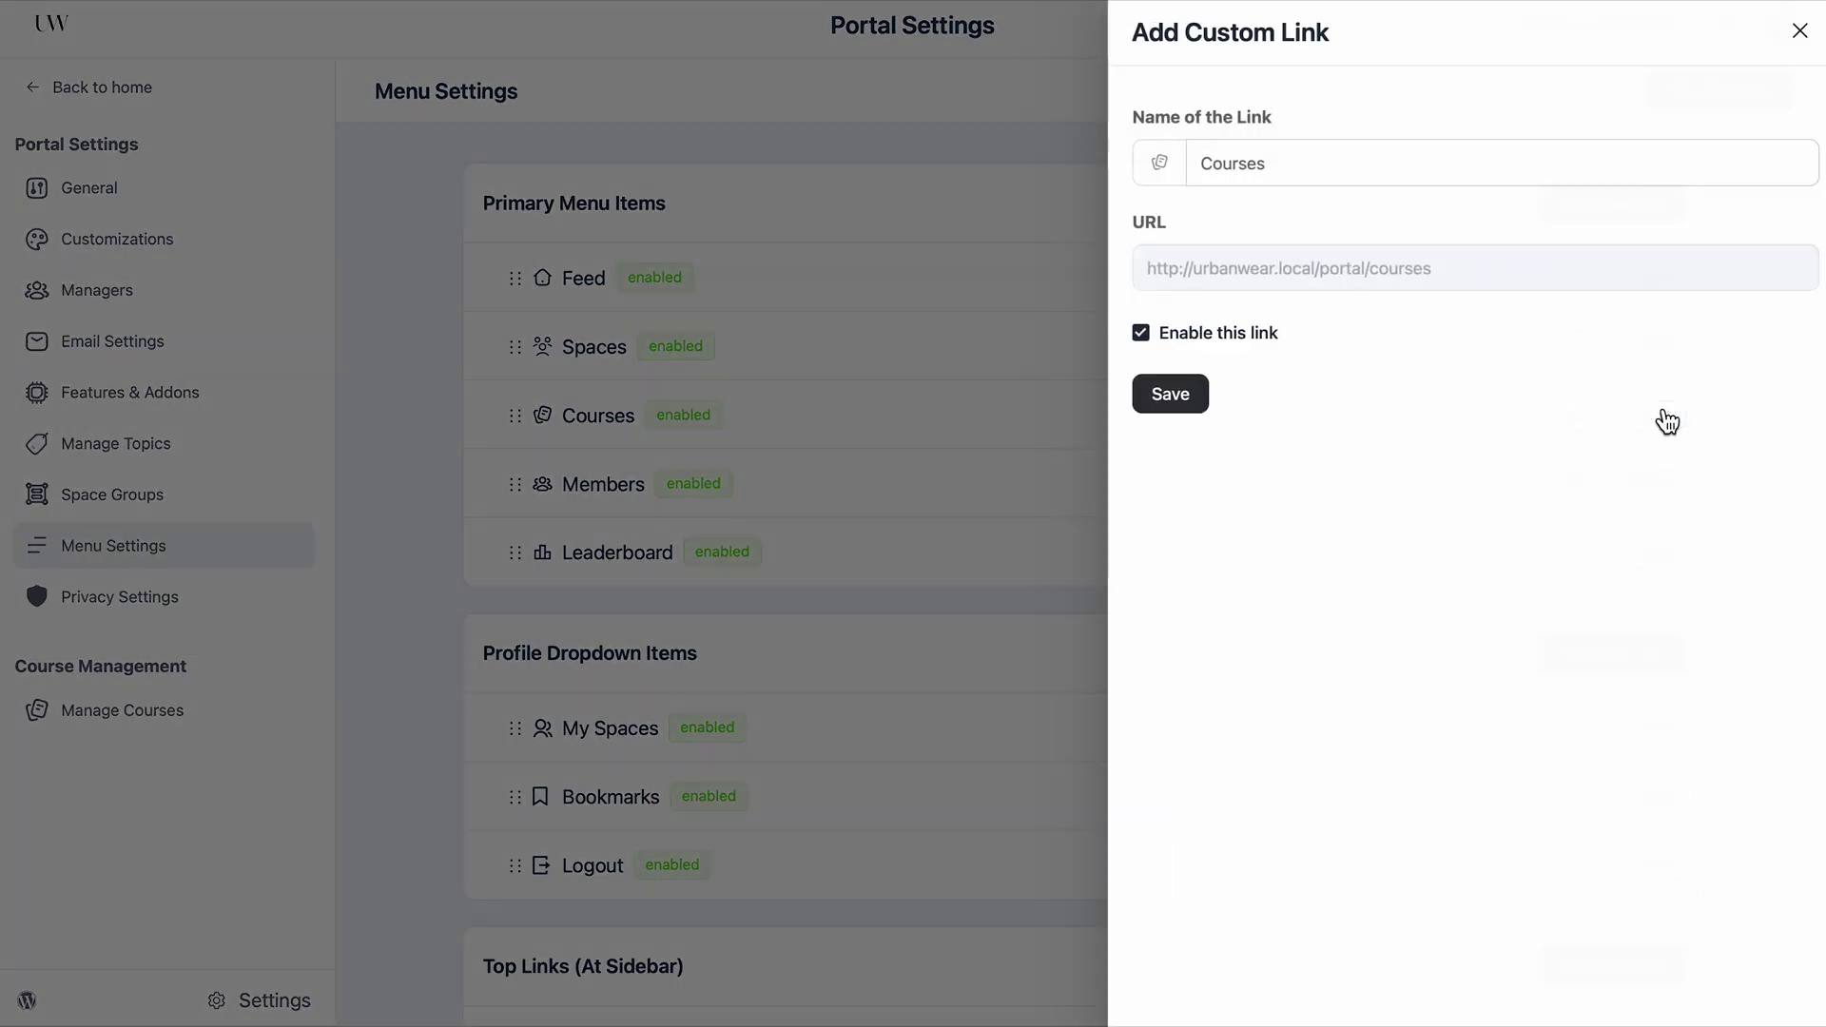
pyautogui.doubleClick(1655, 179)
pyautogui.write('Suggestion')
pyautogui.click(1164, 403)
pyautogui.moveTo(611, 416); pyautogui.dragTo(614, 337)
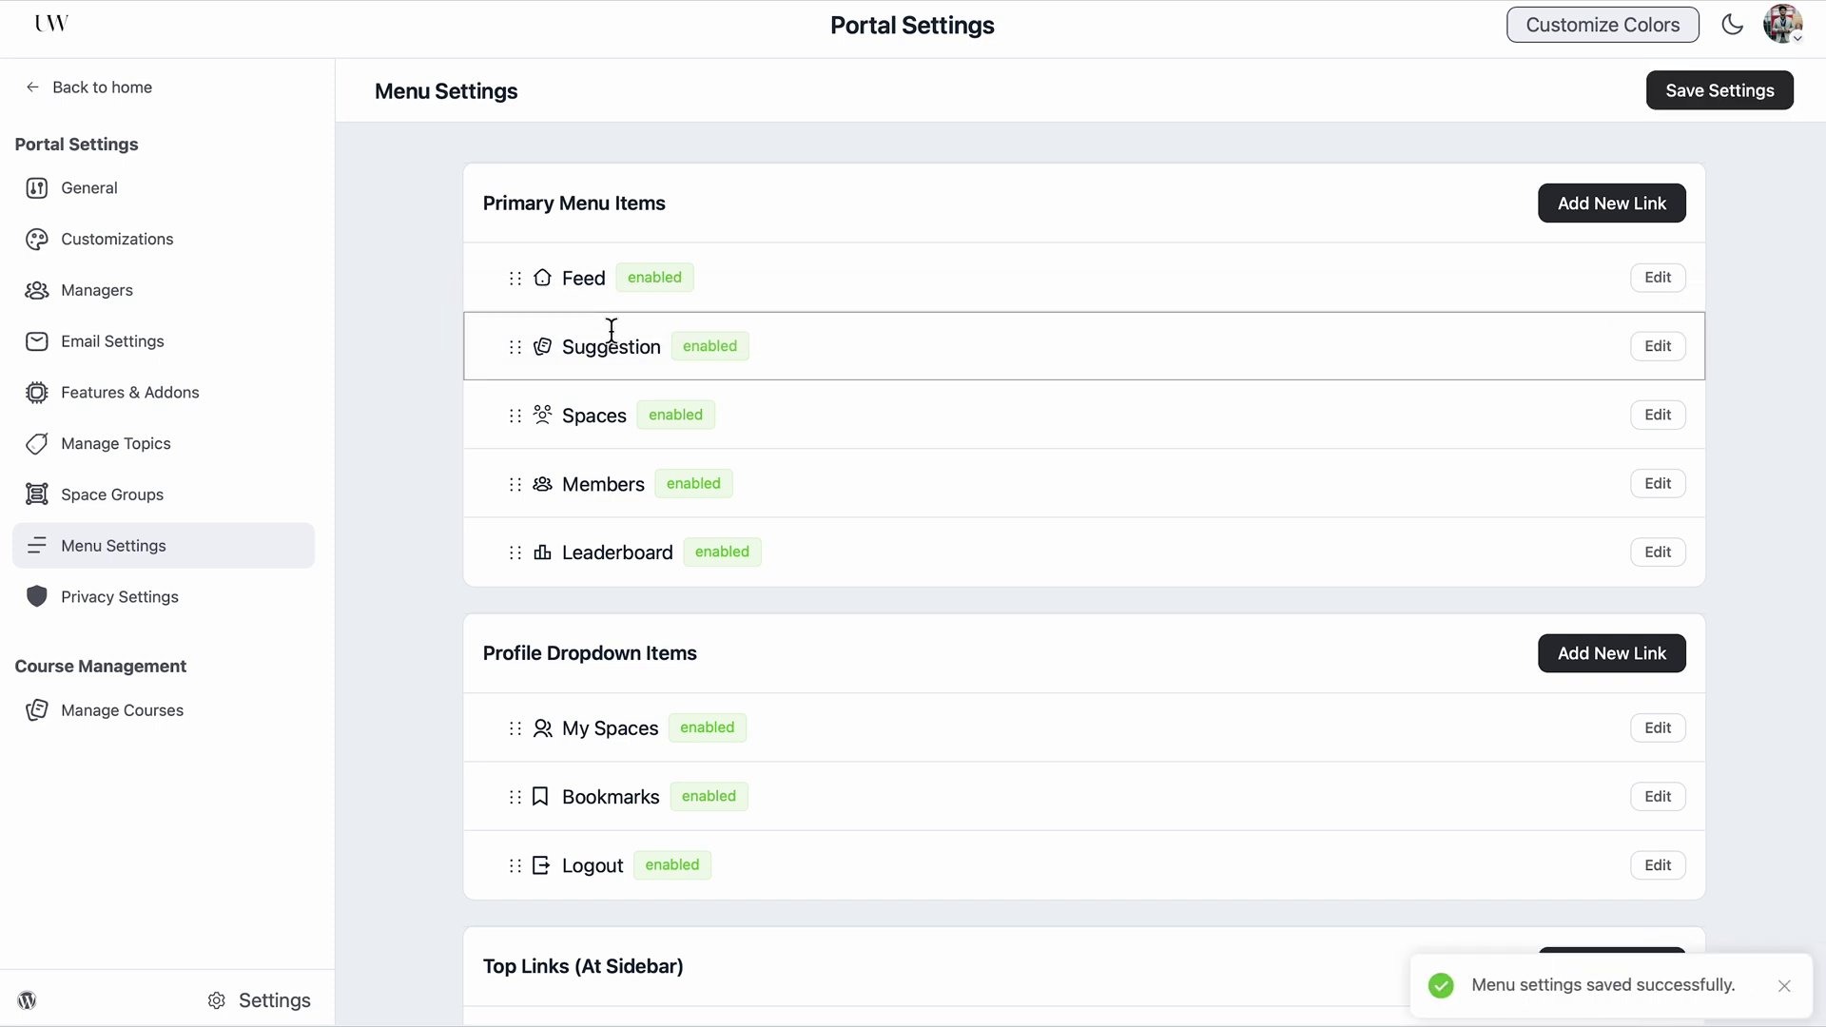
pyautogui.click(1613, 207)
pyautogui.click(1521, 180)
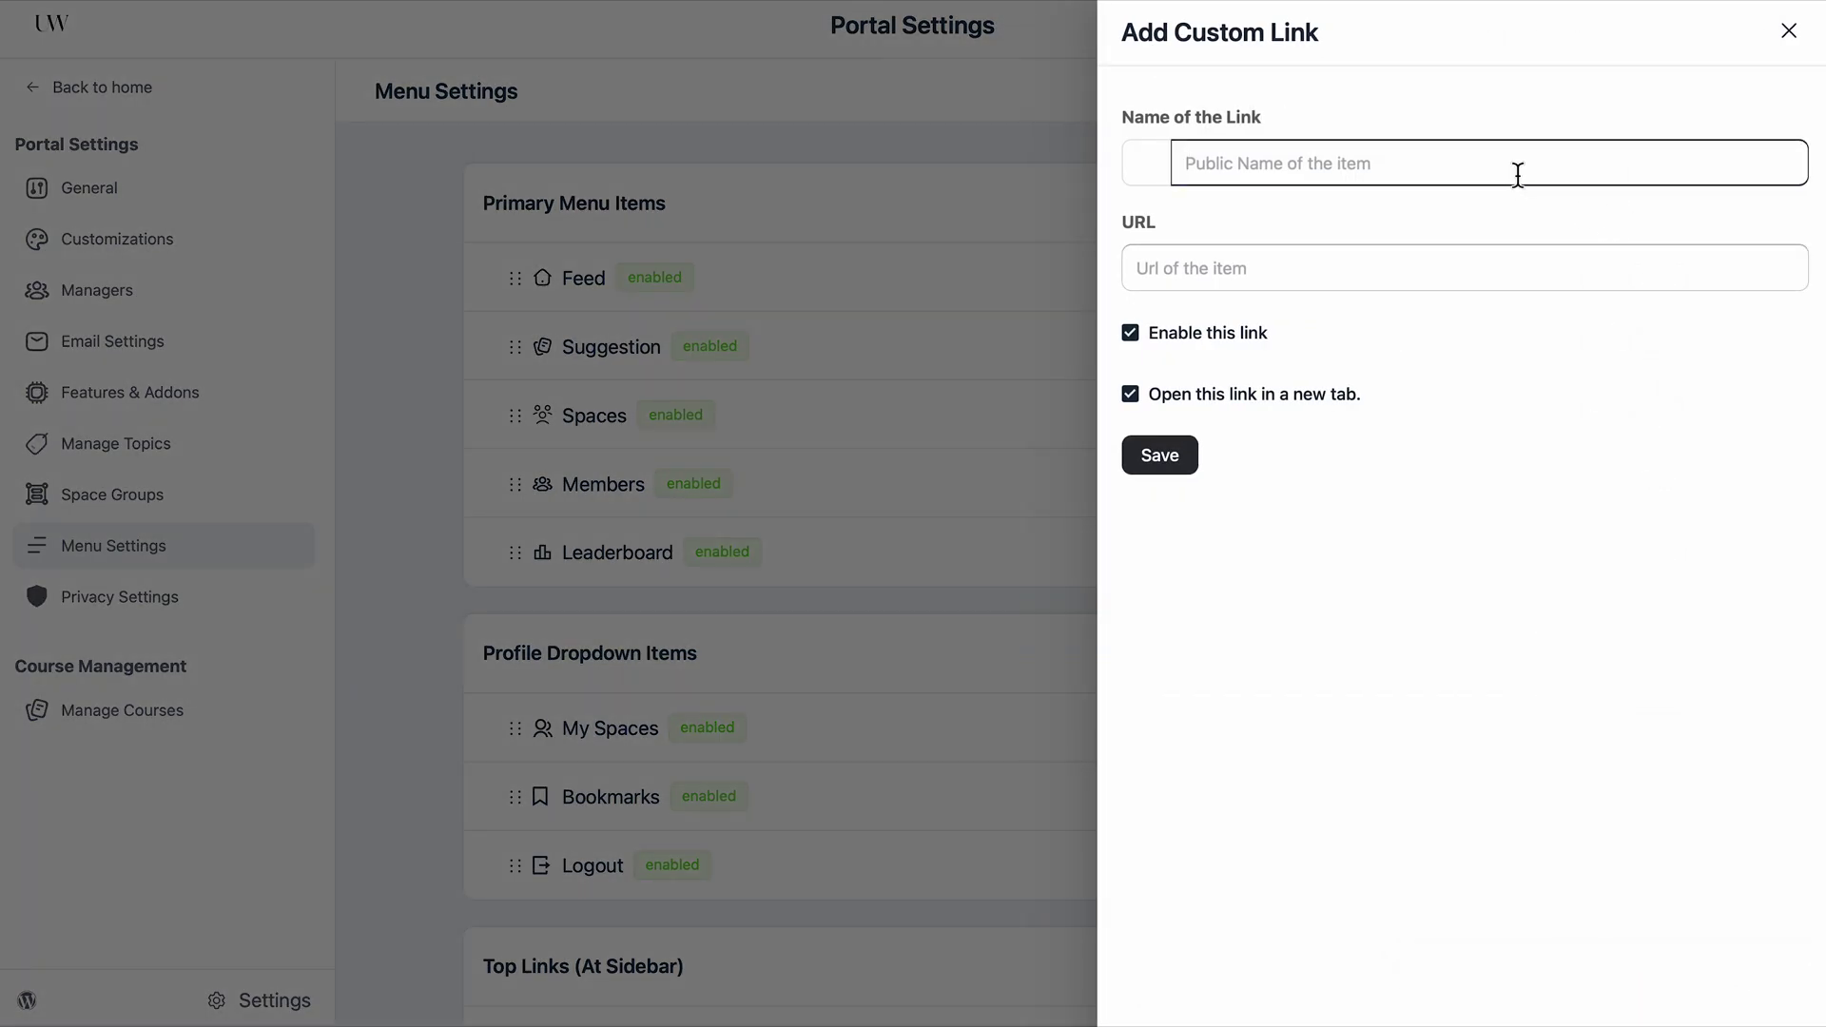
pyautogui.write('d')
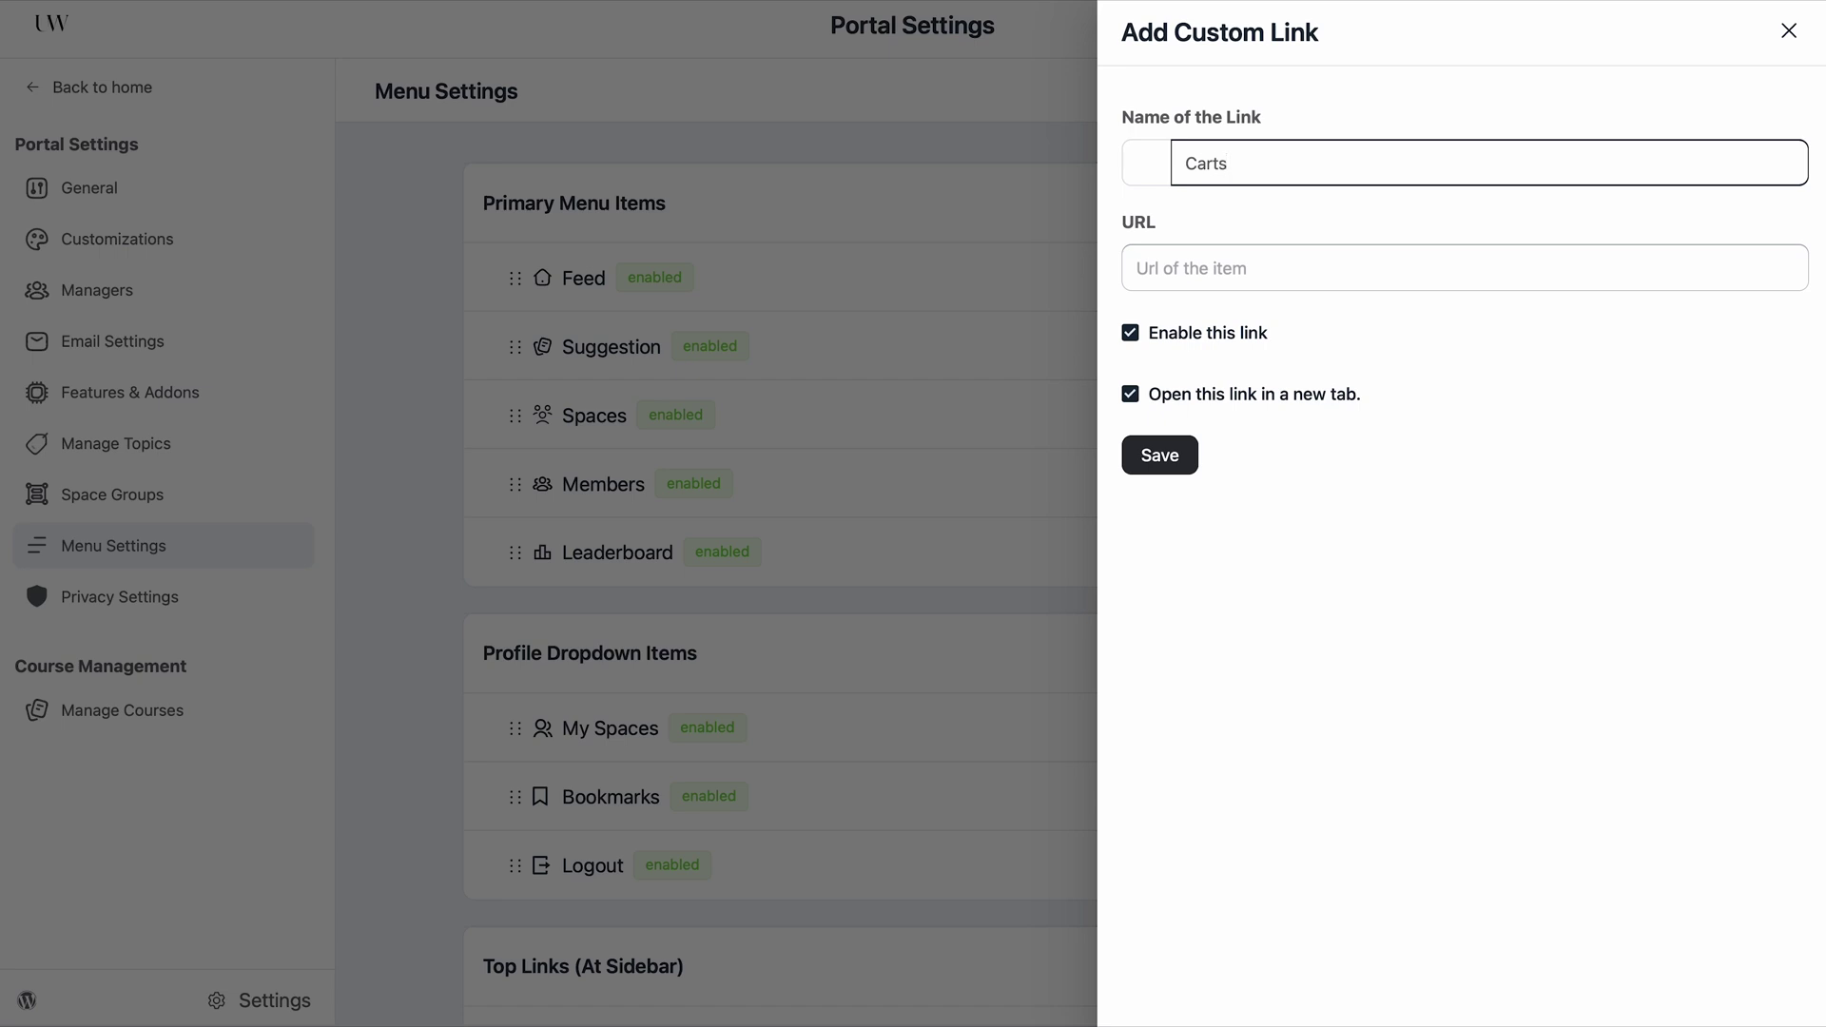
pyautogui.click(1441, 273)
pyautogui.write('http://urbanwear.local/cart/')
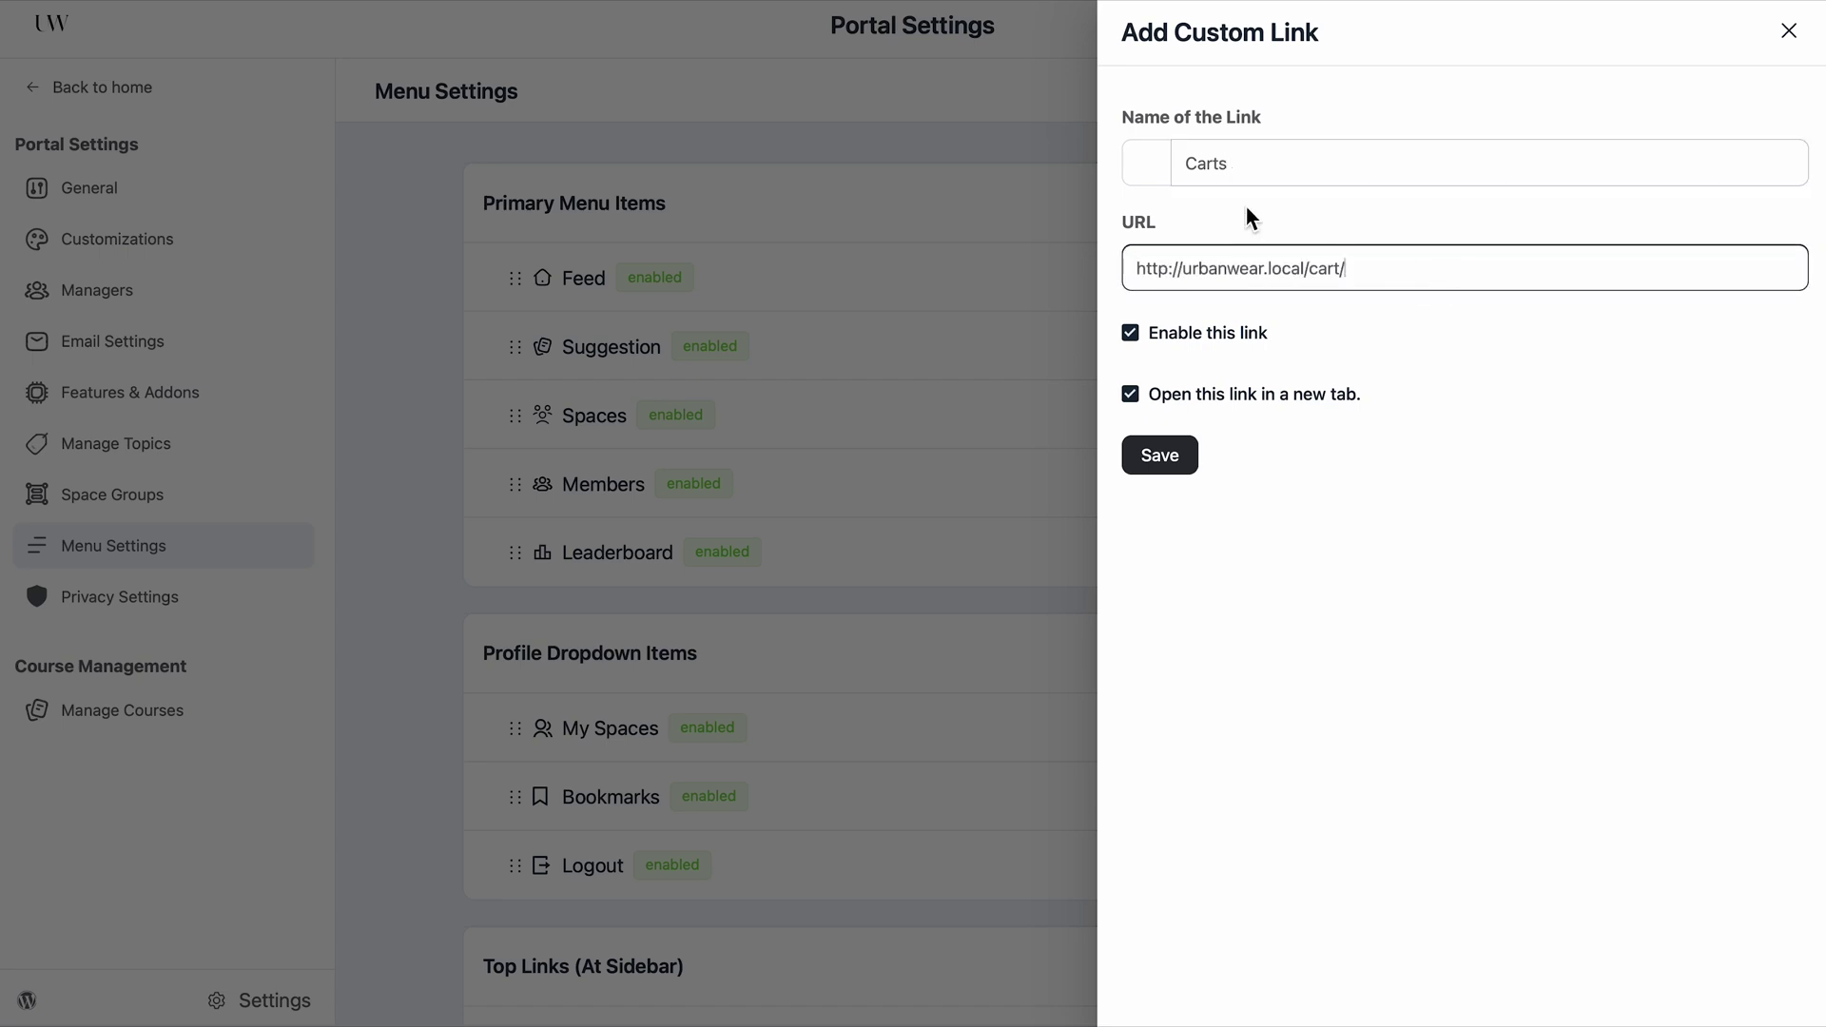
pyautogui.click(1161, 171)
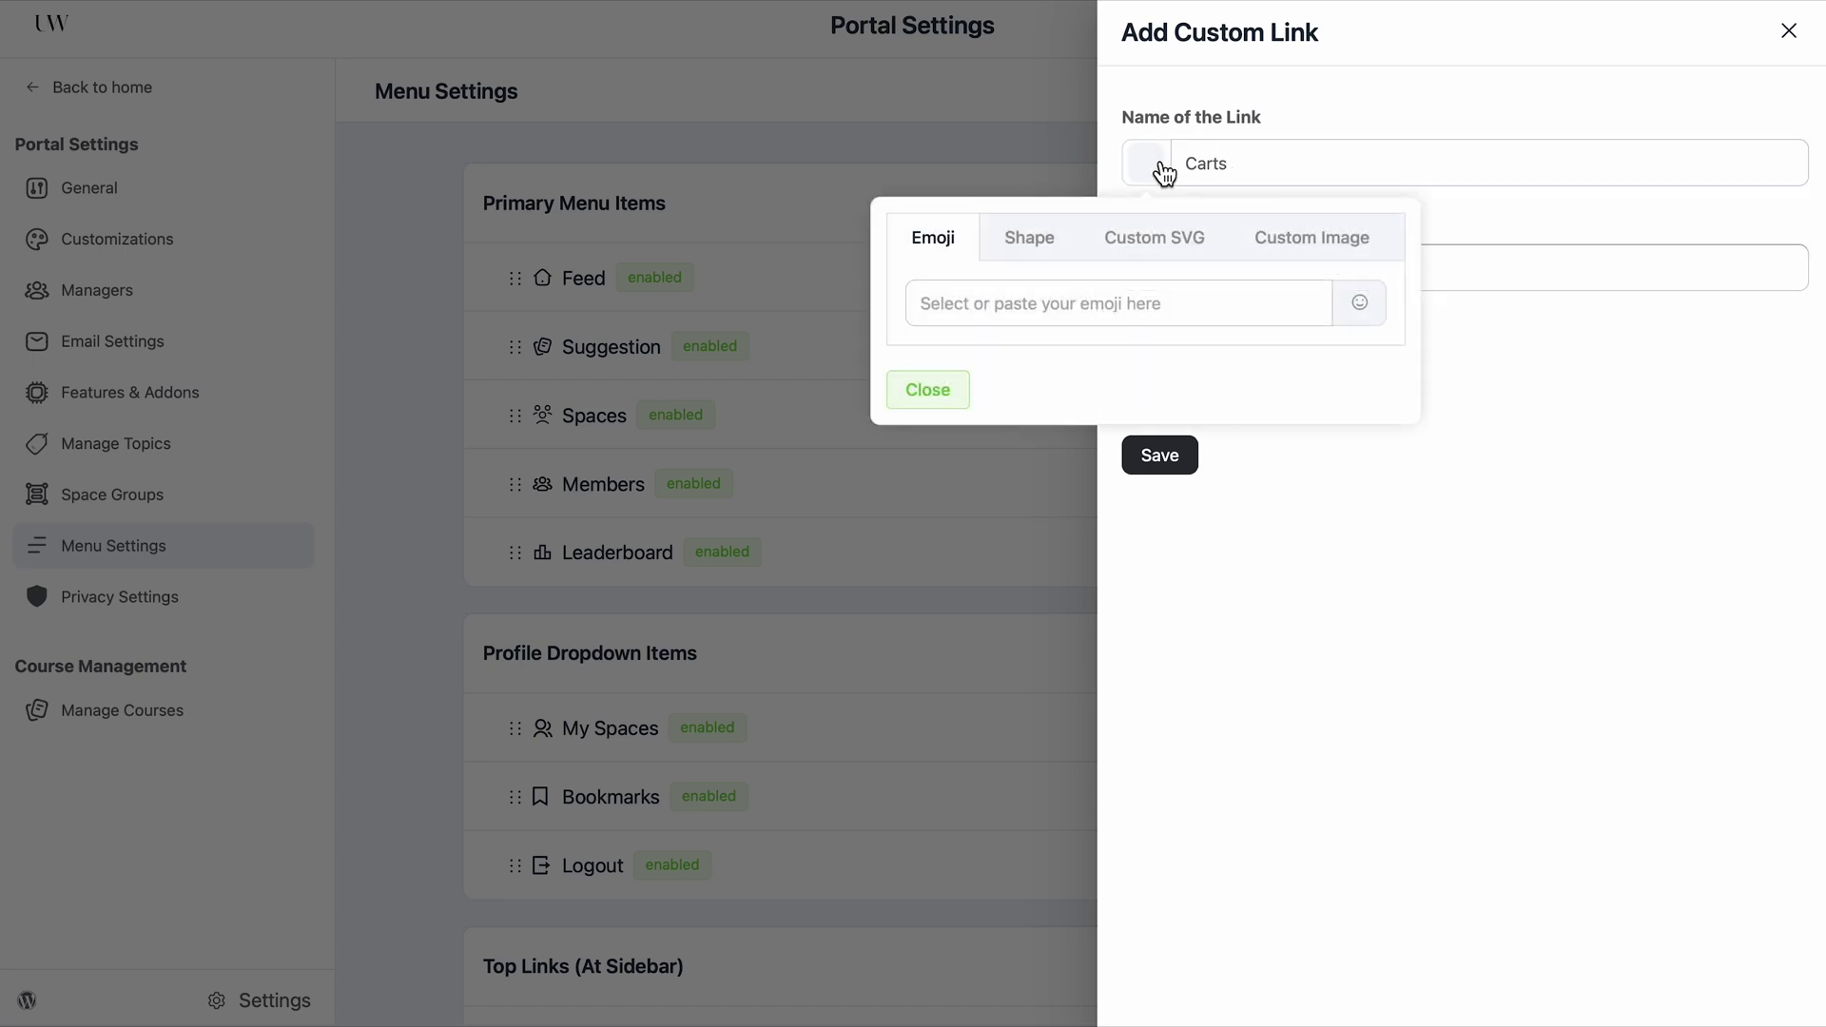
pyautogui.click(1036, 238)
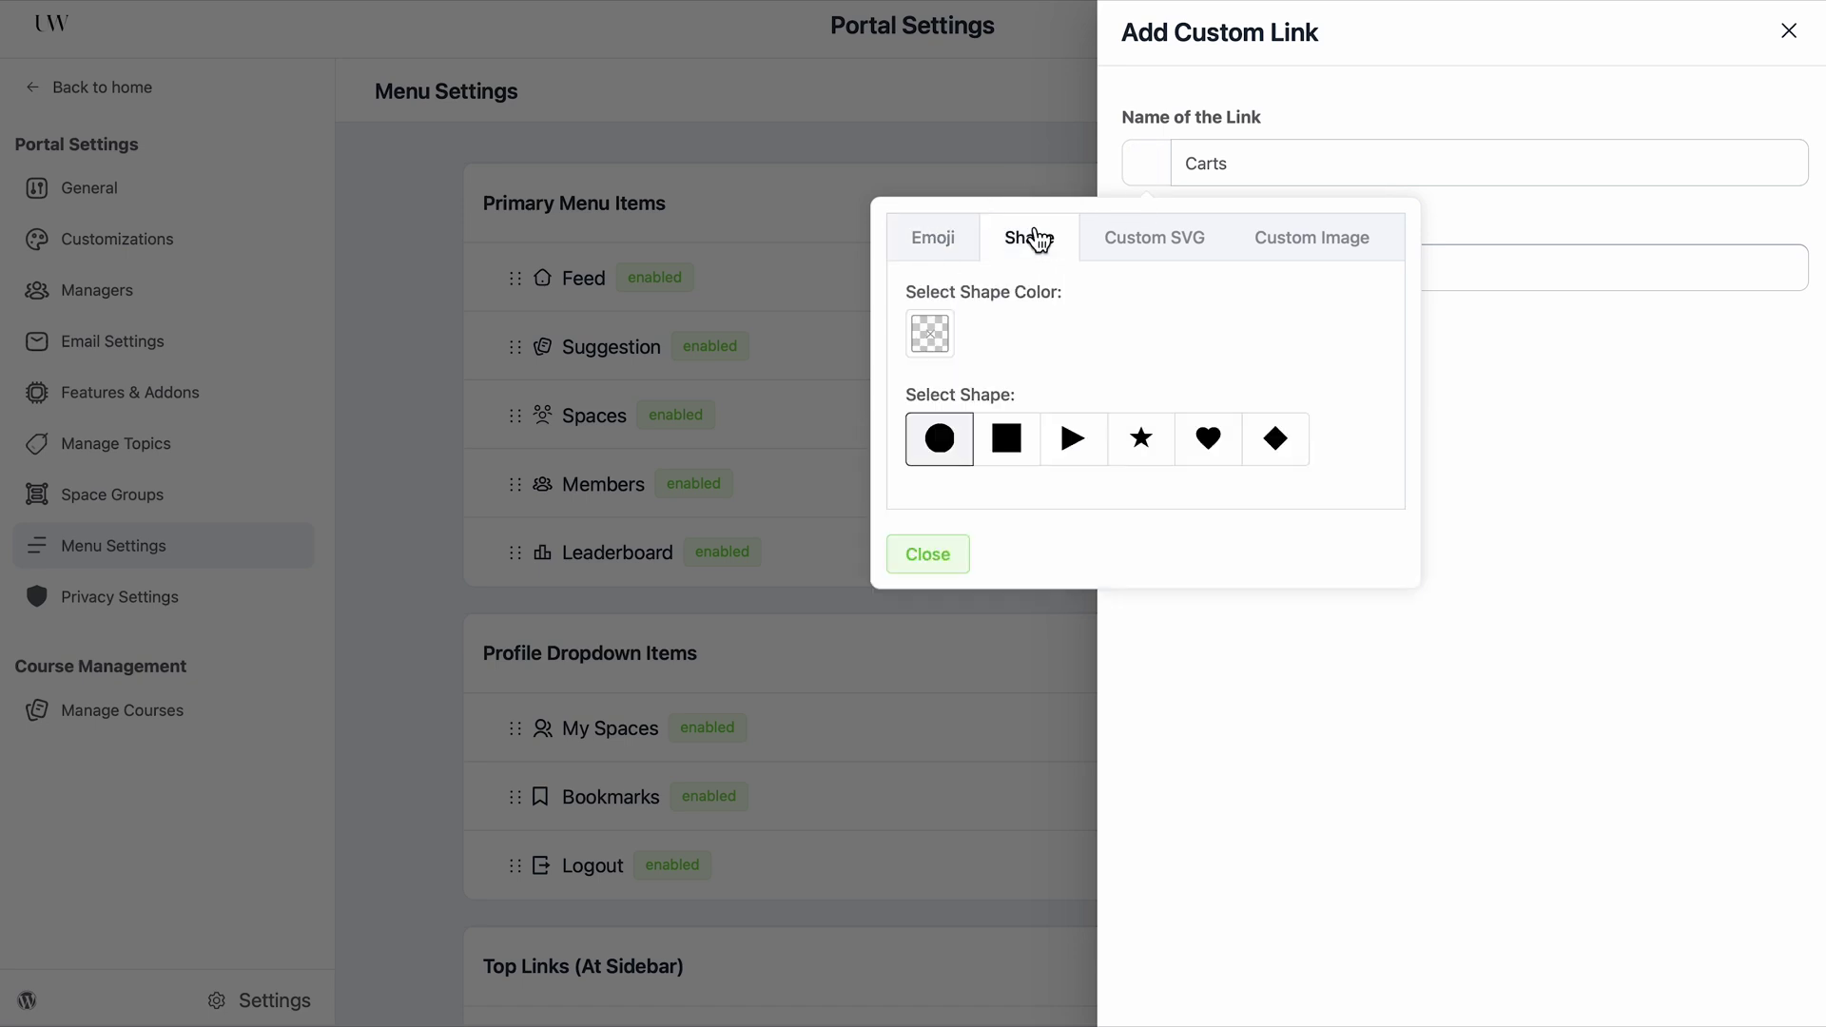
pyautogui.click(1153, 240)
pyautogui.click(1137, 294)
pyautogui.hotkey('ctrl', 'v')
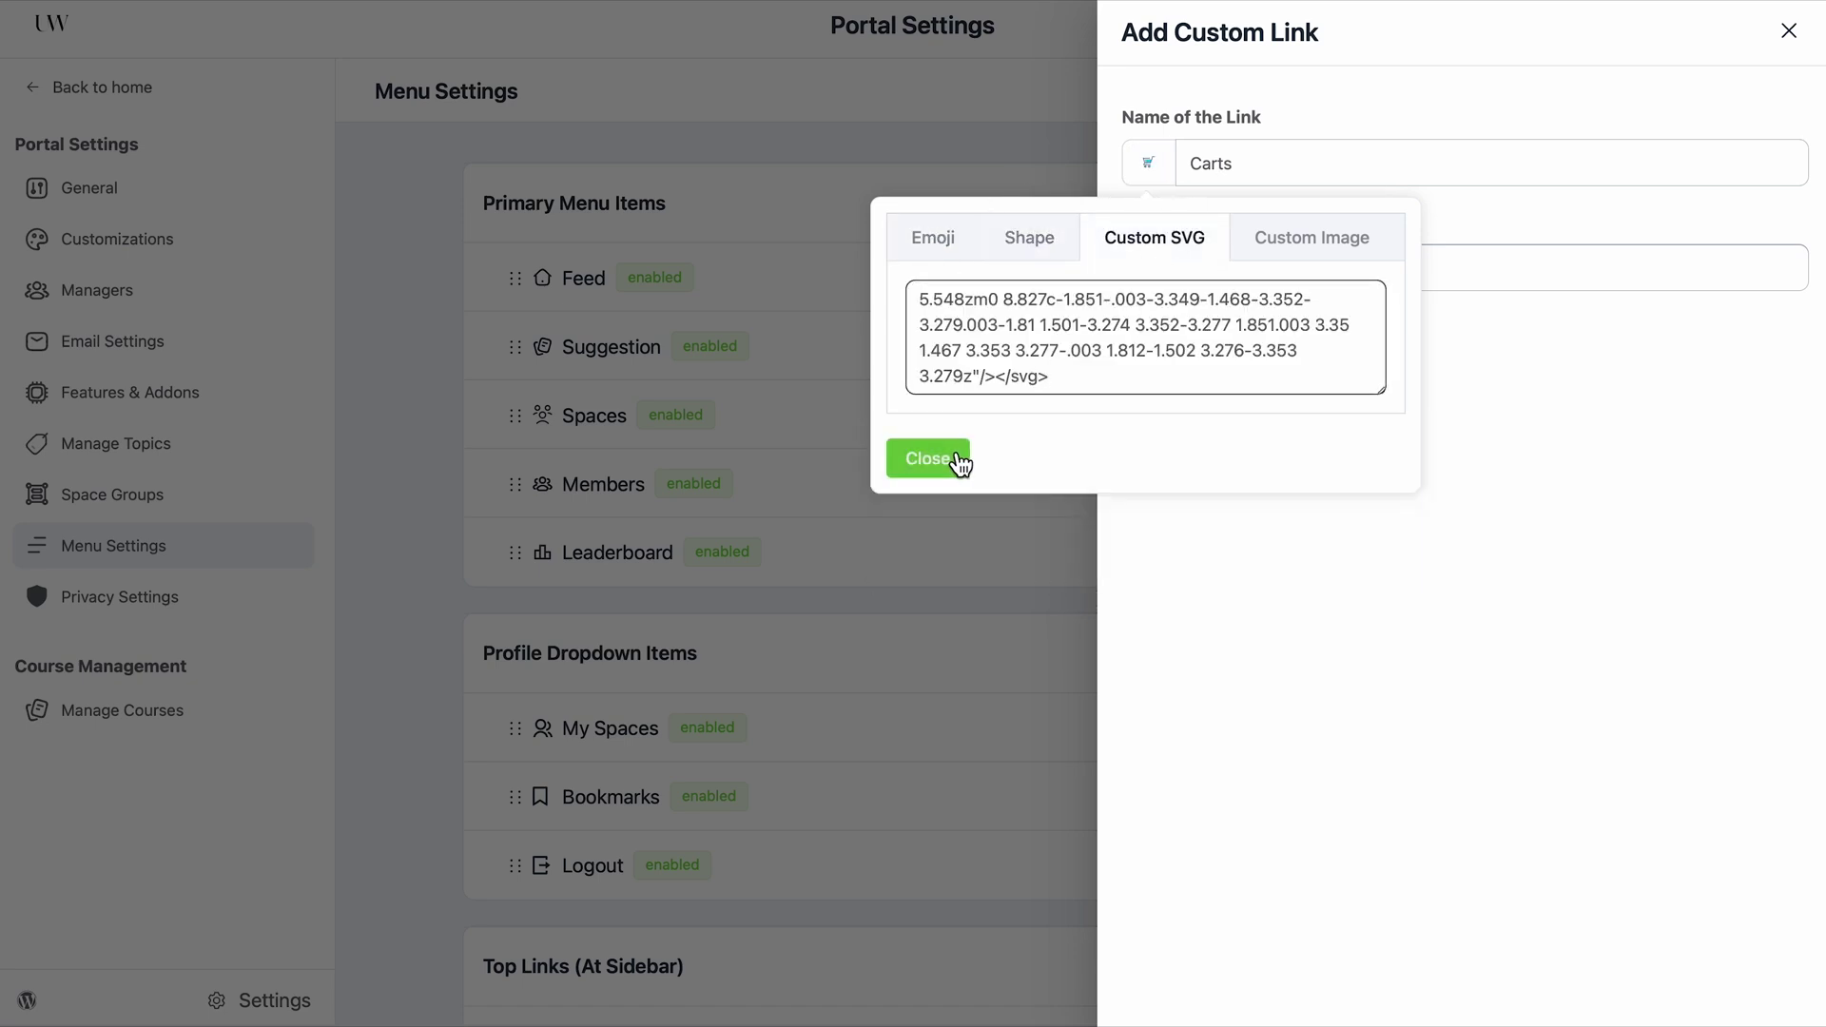
pyautogui.click(958, 461)
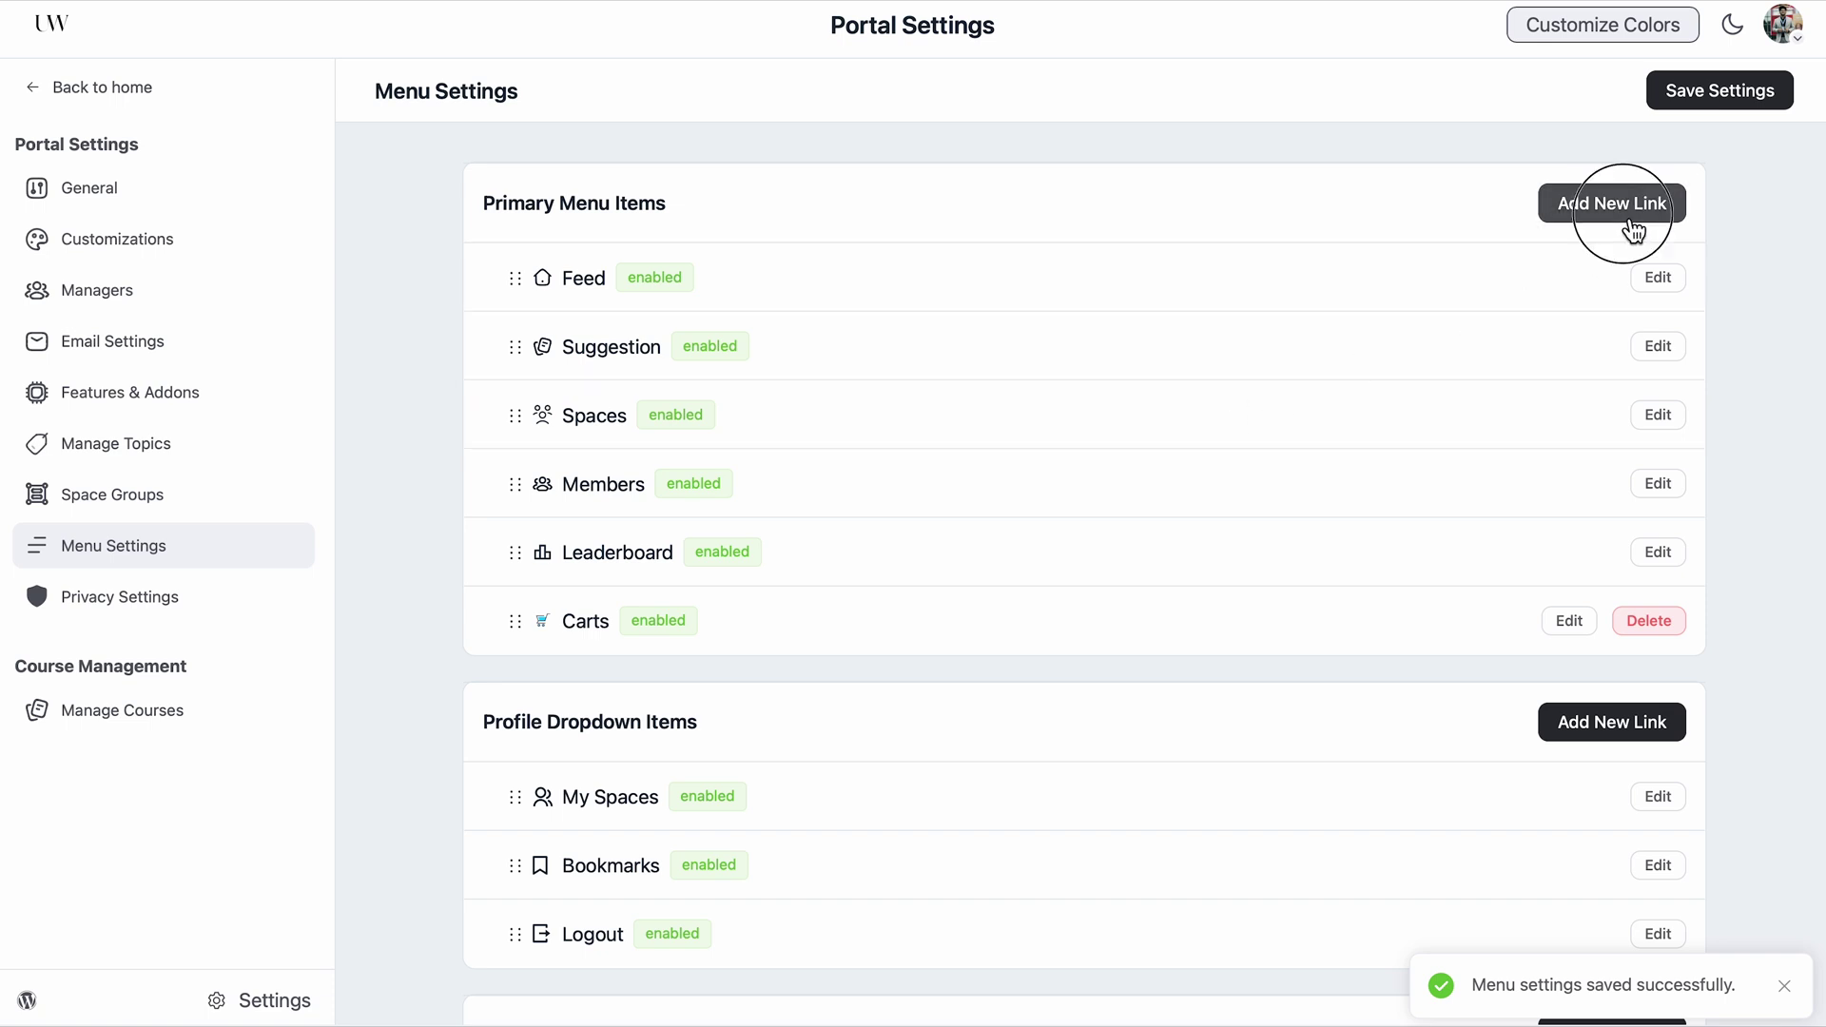
pyautogui.click(1633, 228)
pyautogui.write('Guidelinehttp://urbanwave.local/guideline')
pyautogui.click(1162, 454)
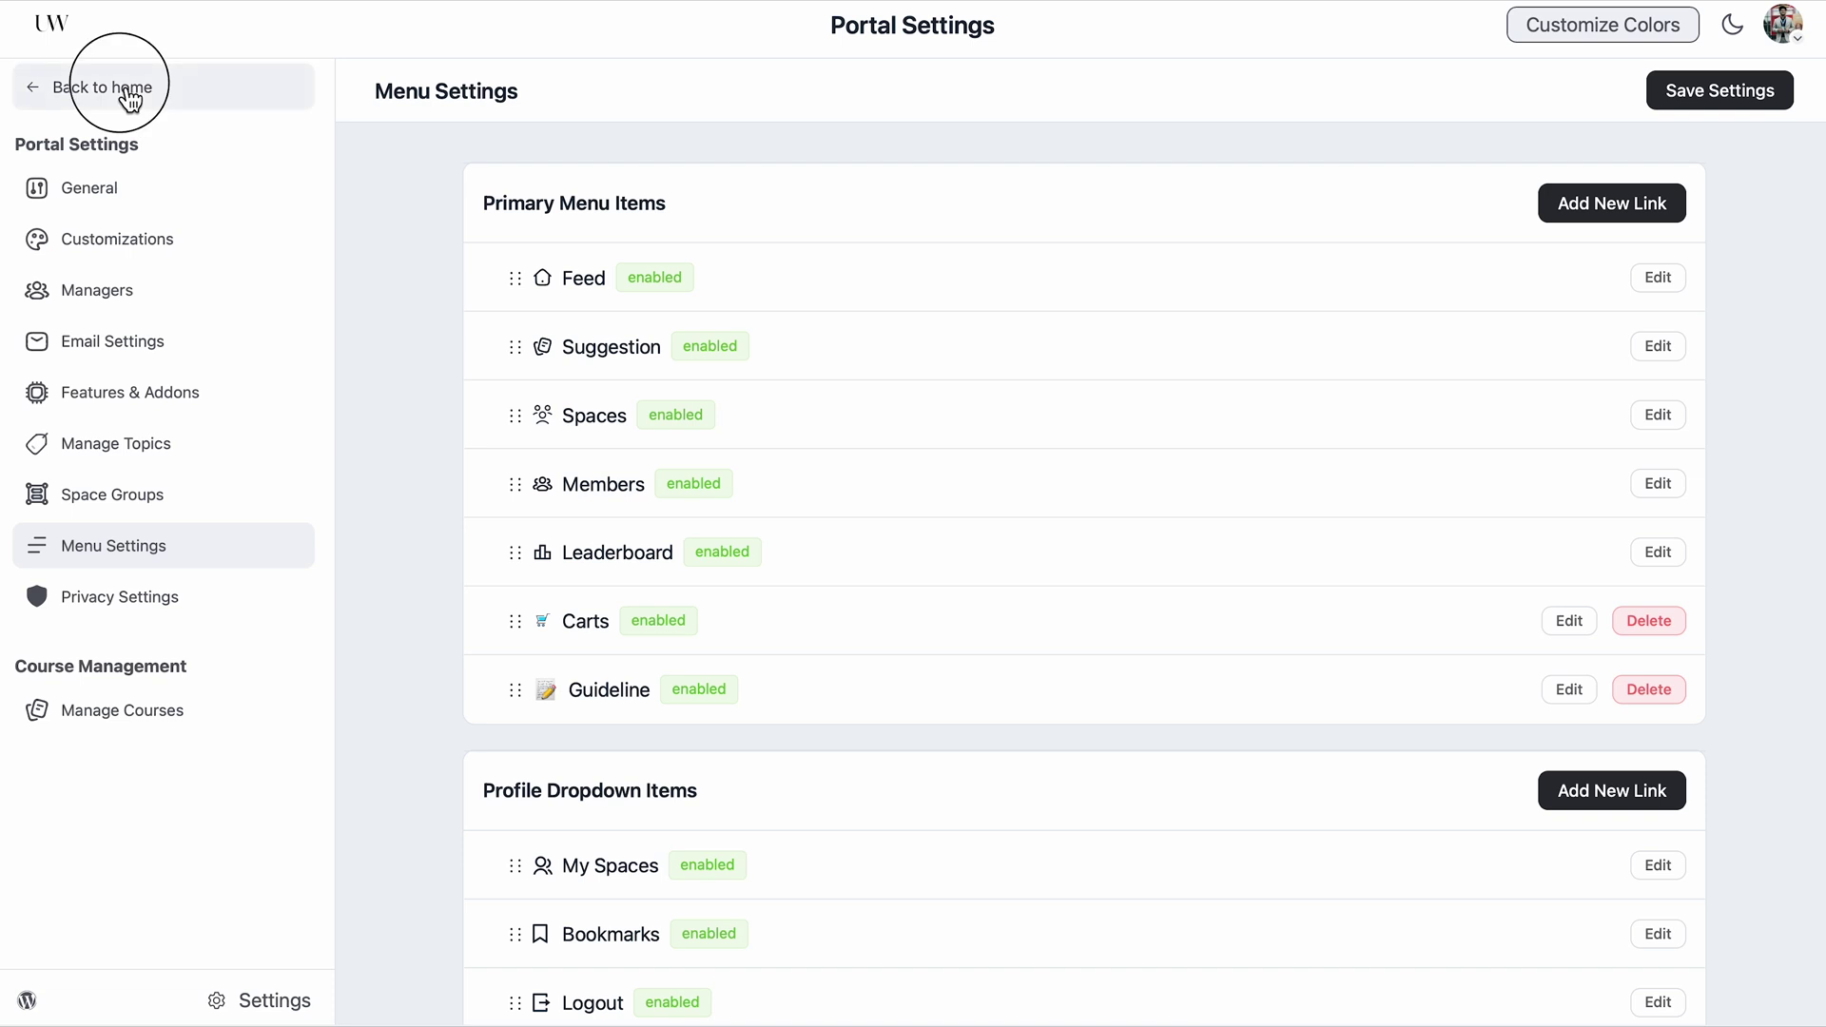
# - Return to the feed to check the updated main menu
pyautogui.click(130, 98)
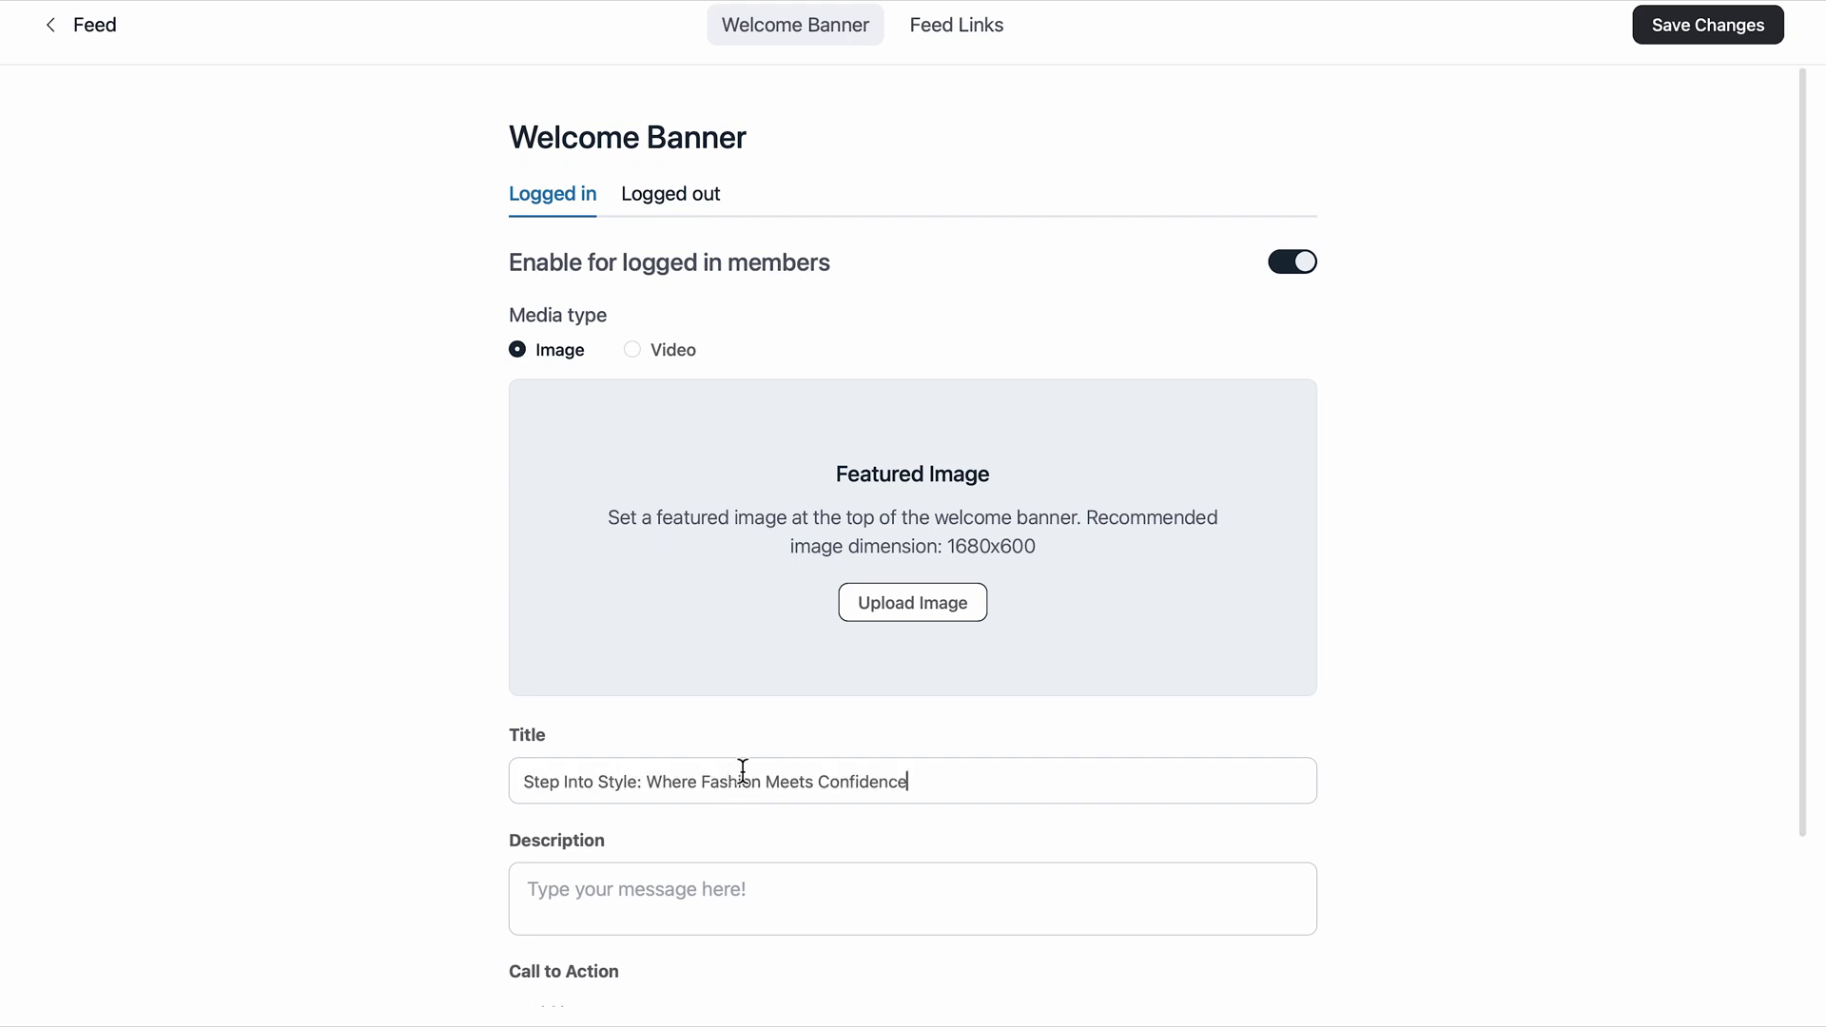
# - Paste the welcome text as the banner description, save the banner, and return to the feed
pyautogui.scroll(-4, 752, 575)
pyautogui.click(573, 713)
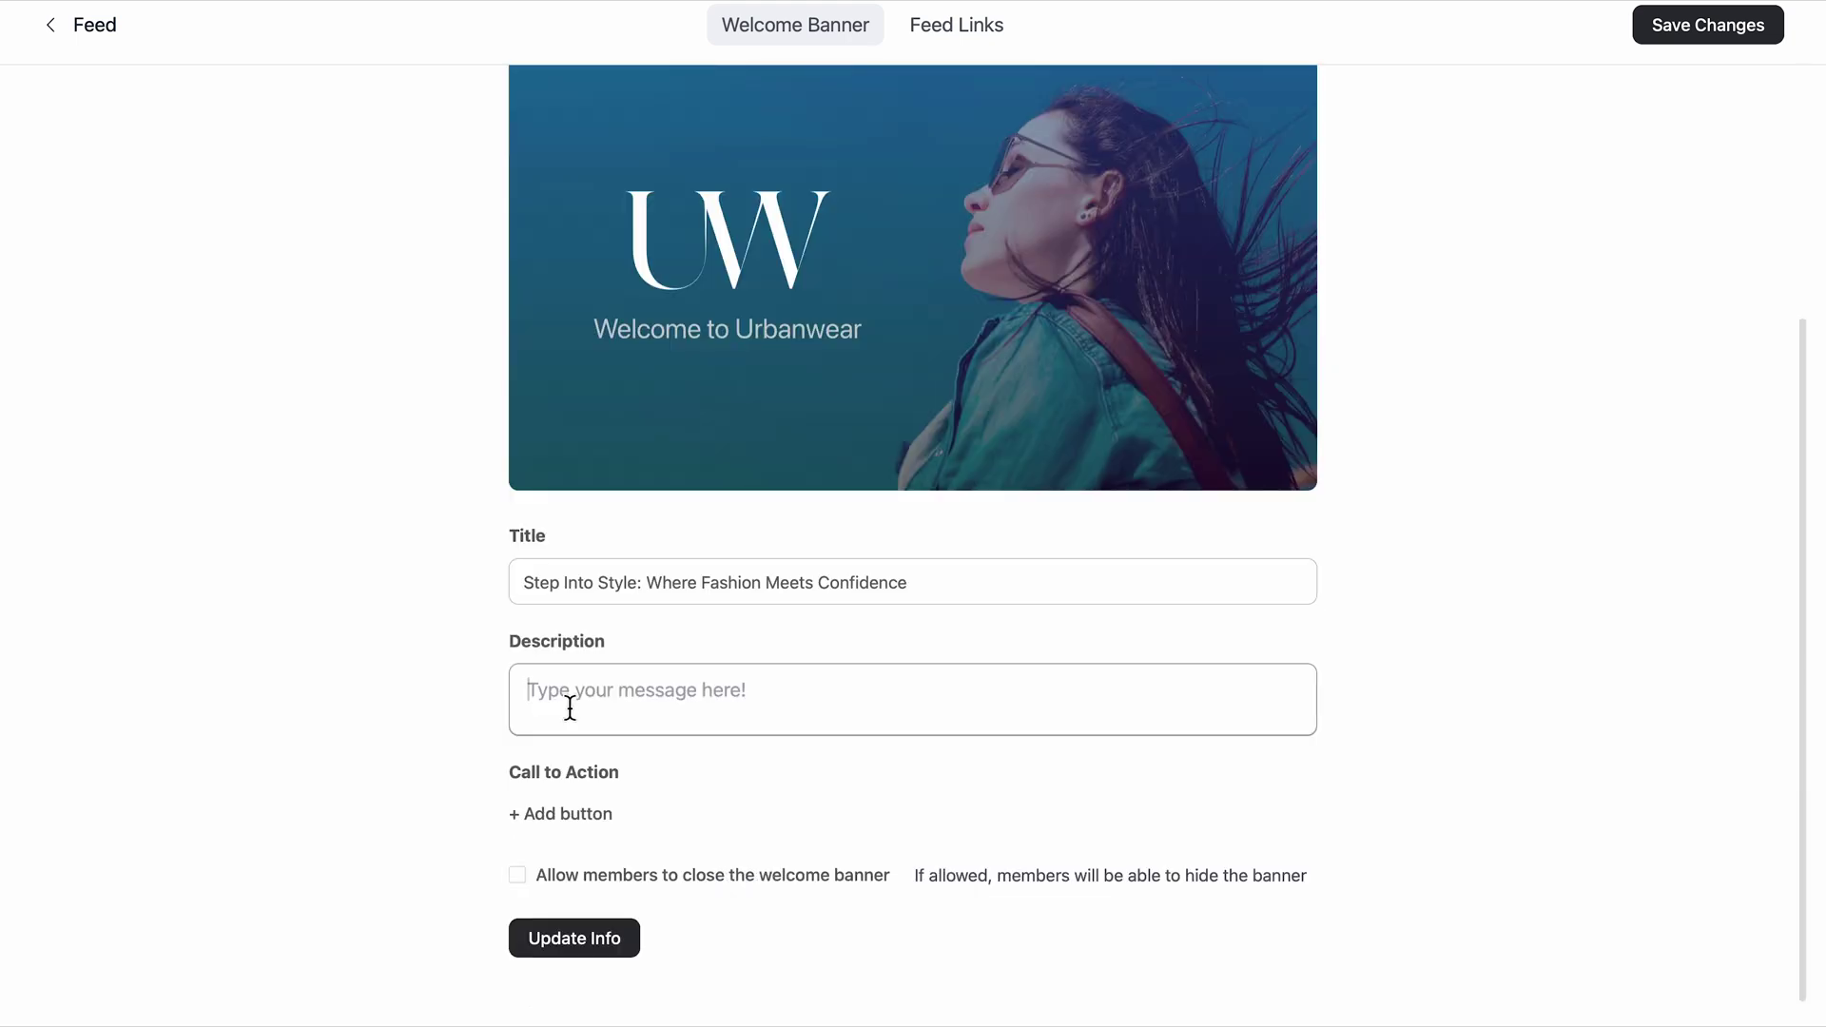
pyautogui.write("We're thrilled to have you here! Explore our collection of bold, stylish, and versatile pieces designed to elevate your look and match your vibe. Whether you're here for the latest trends, timeless classics, or unique finds, we've got you covered.  Enjoy seamless shopping, exclusive offers, and a commitment to quality that you can trust. If you have any questions, our team is always here to help.  Stay stylish, stay confident, and happy shopping!")
pyautogui.scroll(-2, 556, 956)
pyautogui.click(556, 951)
pyautogui.click(94, 25)
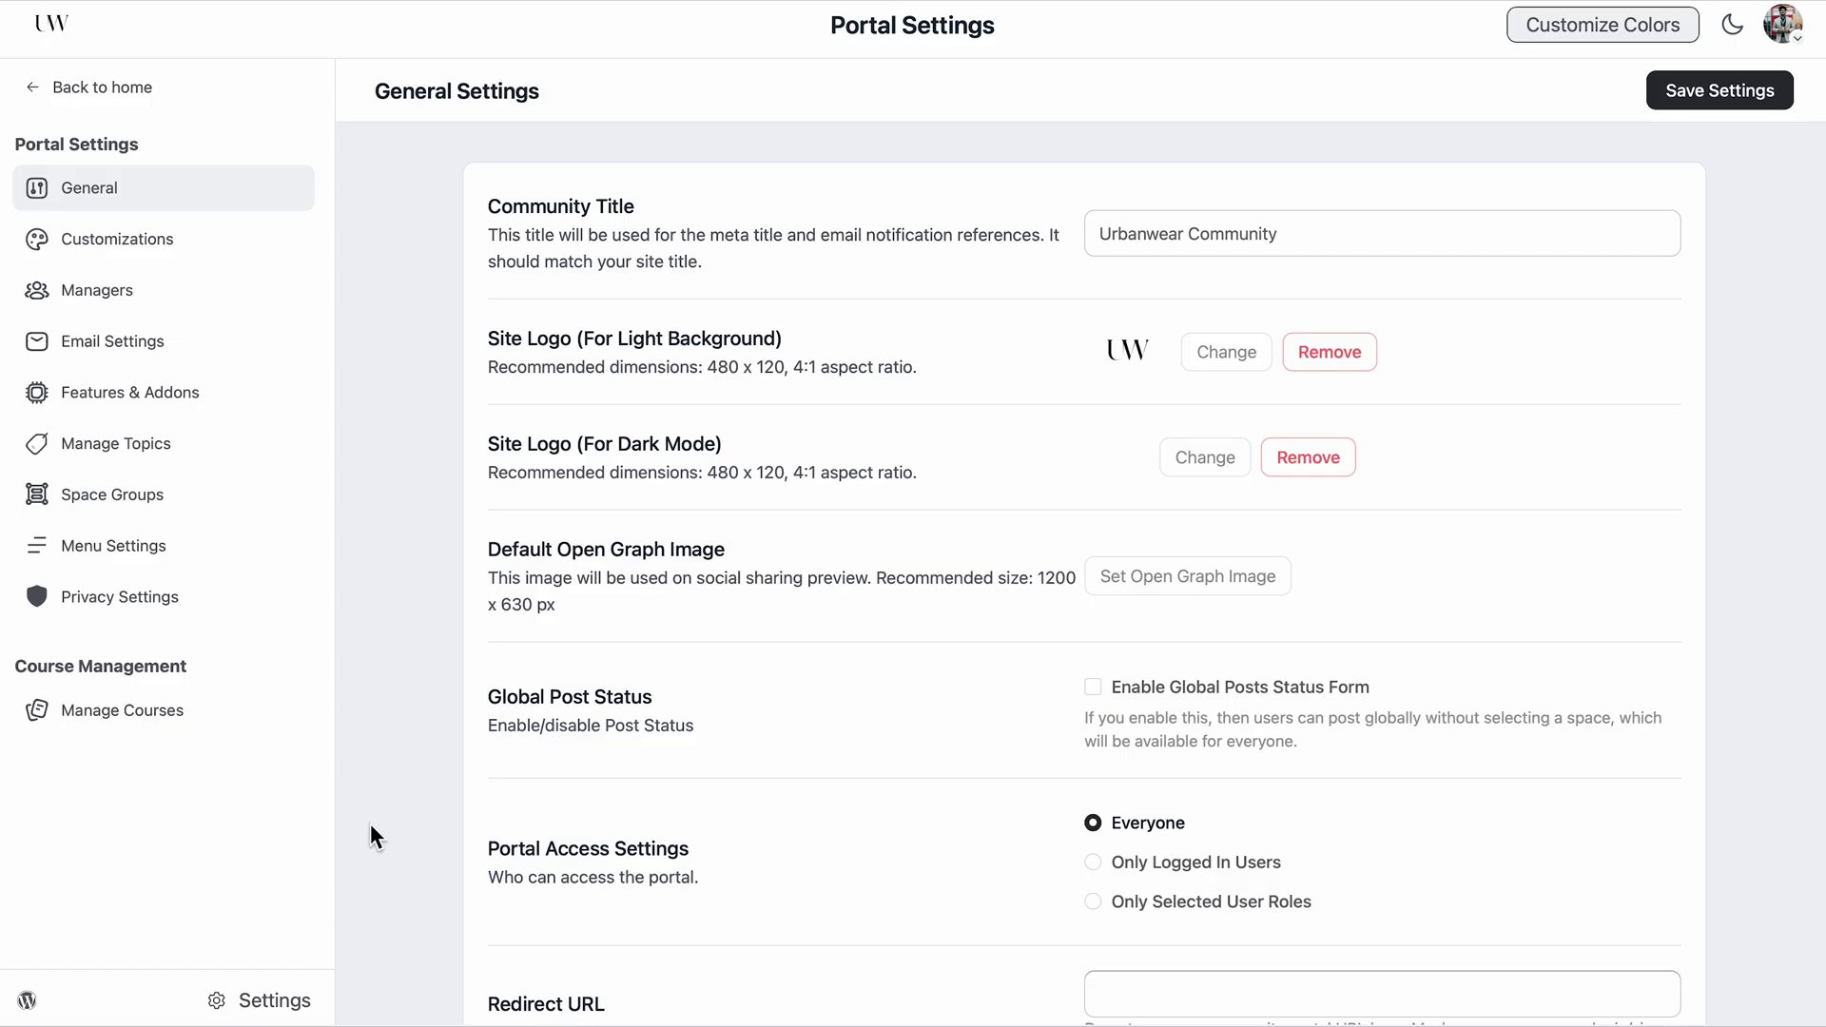
# - Scroll the General portal settings down to the Login / Registration URLs section
pyautogui.scroll(-5, 369, 824)
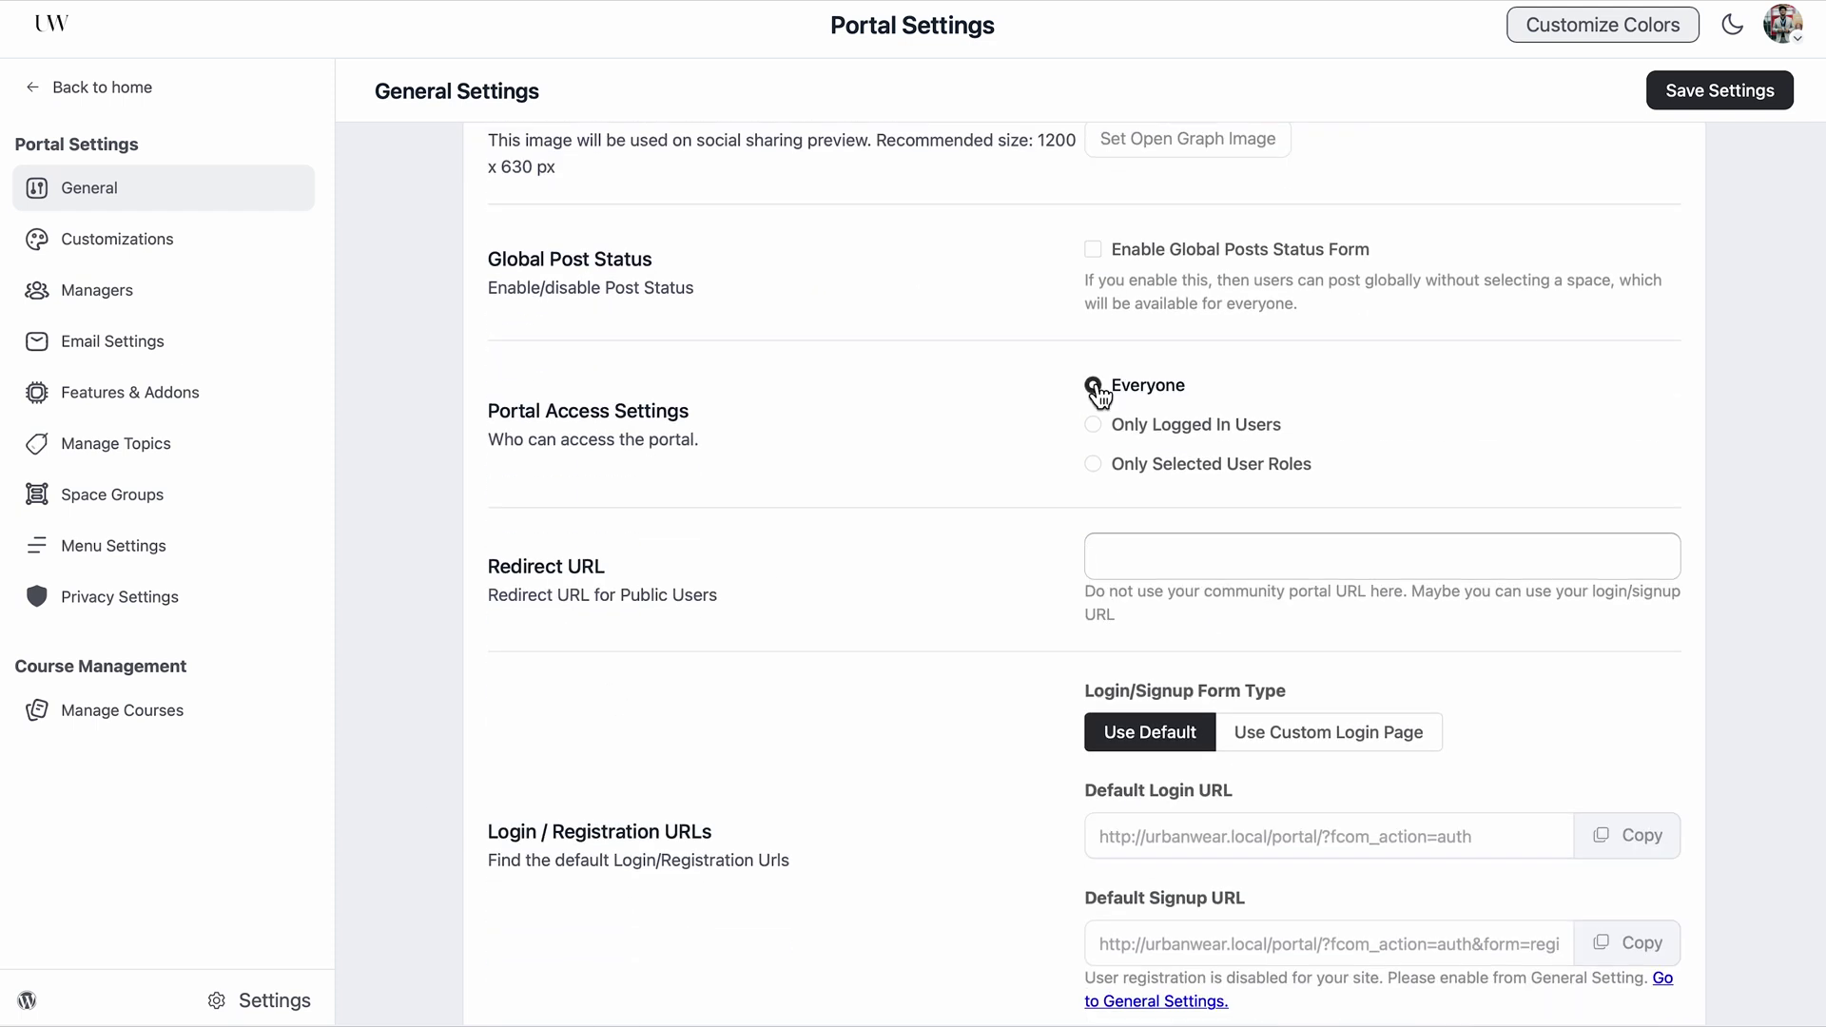
pyautogui.scroll(-2, 965, 639)
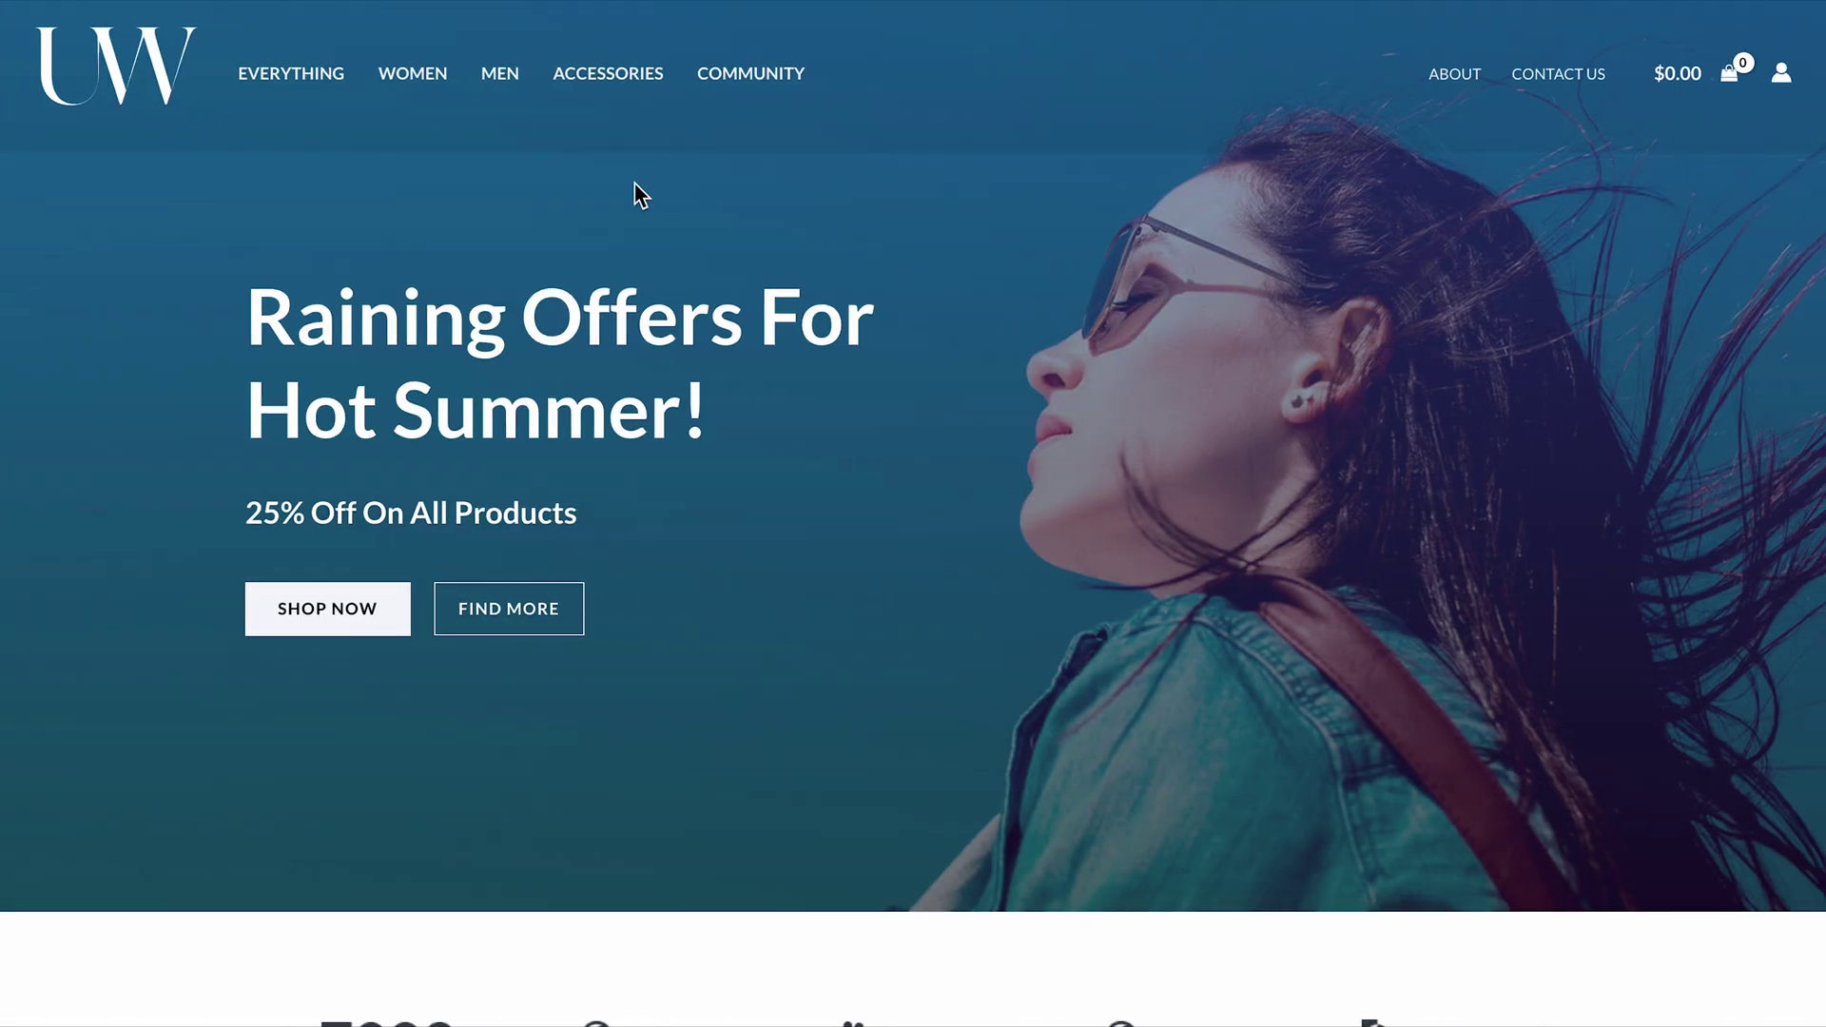
# - Follow the storefront's Community link to the urbanwear sign-up page, then switch to its login form
pyautogui.click(734, 88)
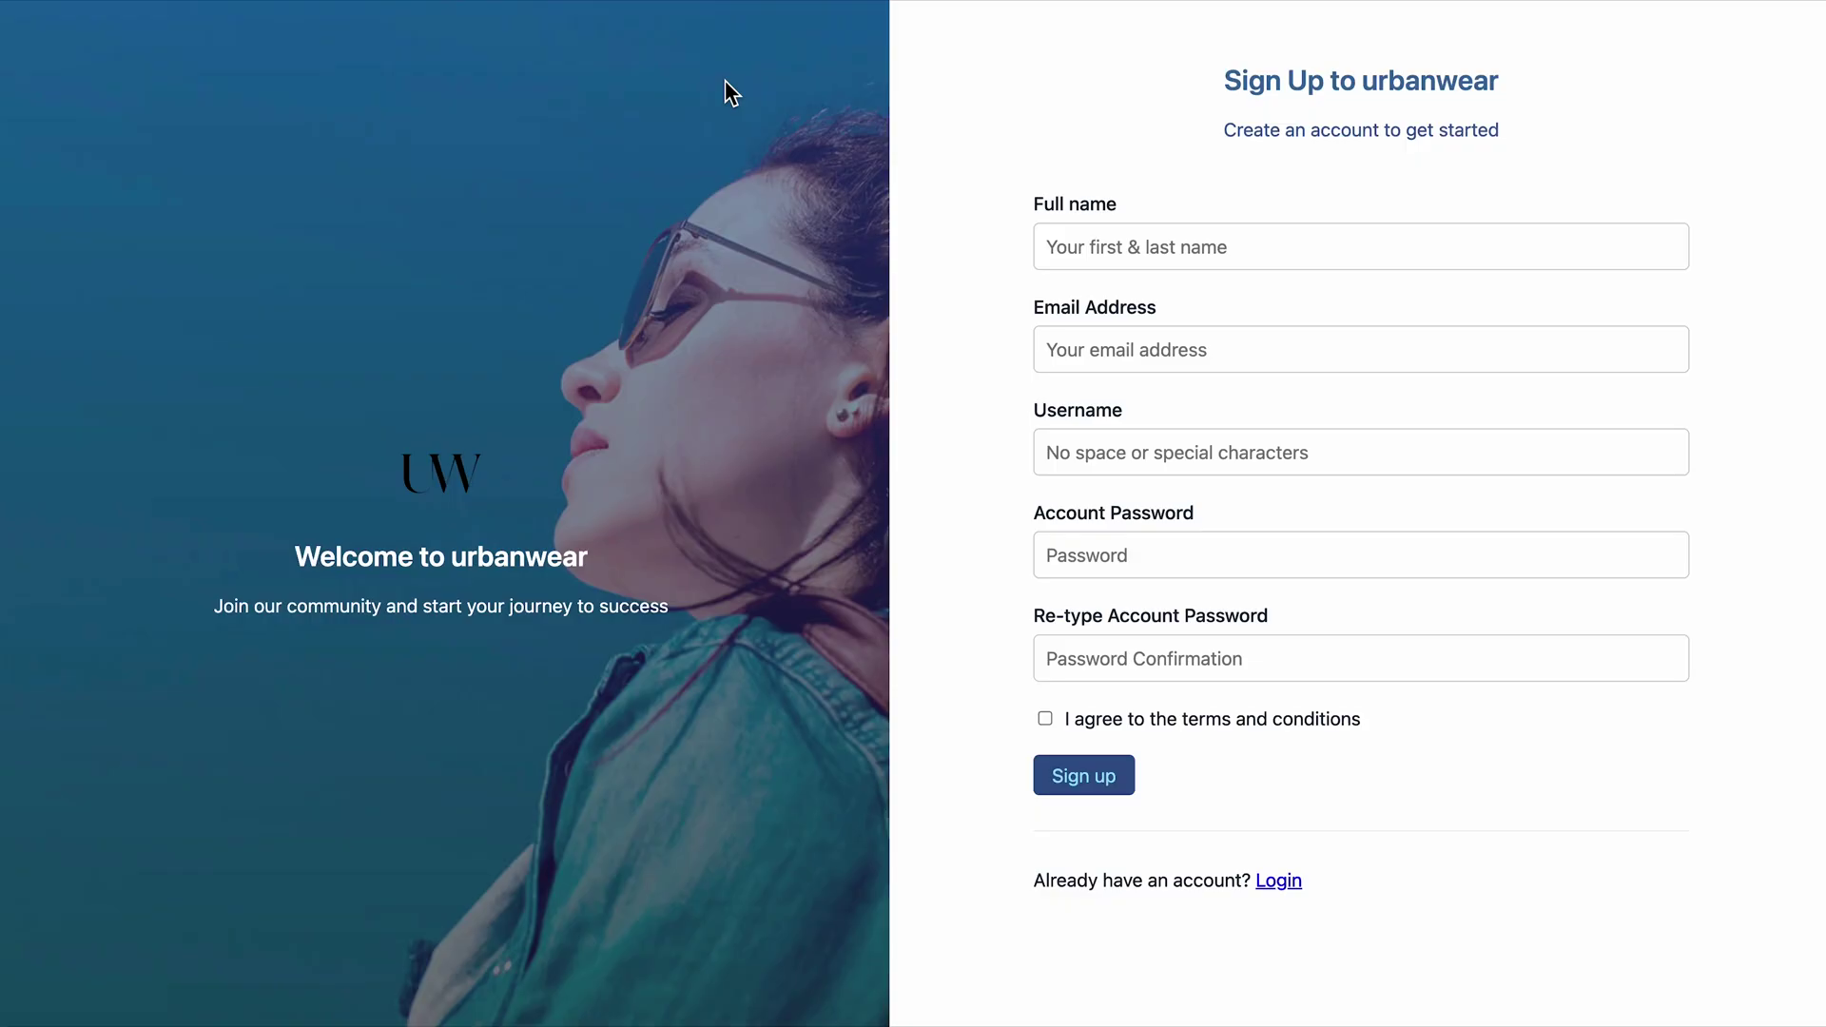
pyautogui.click(1273, 884)
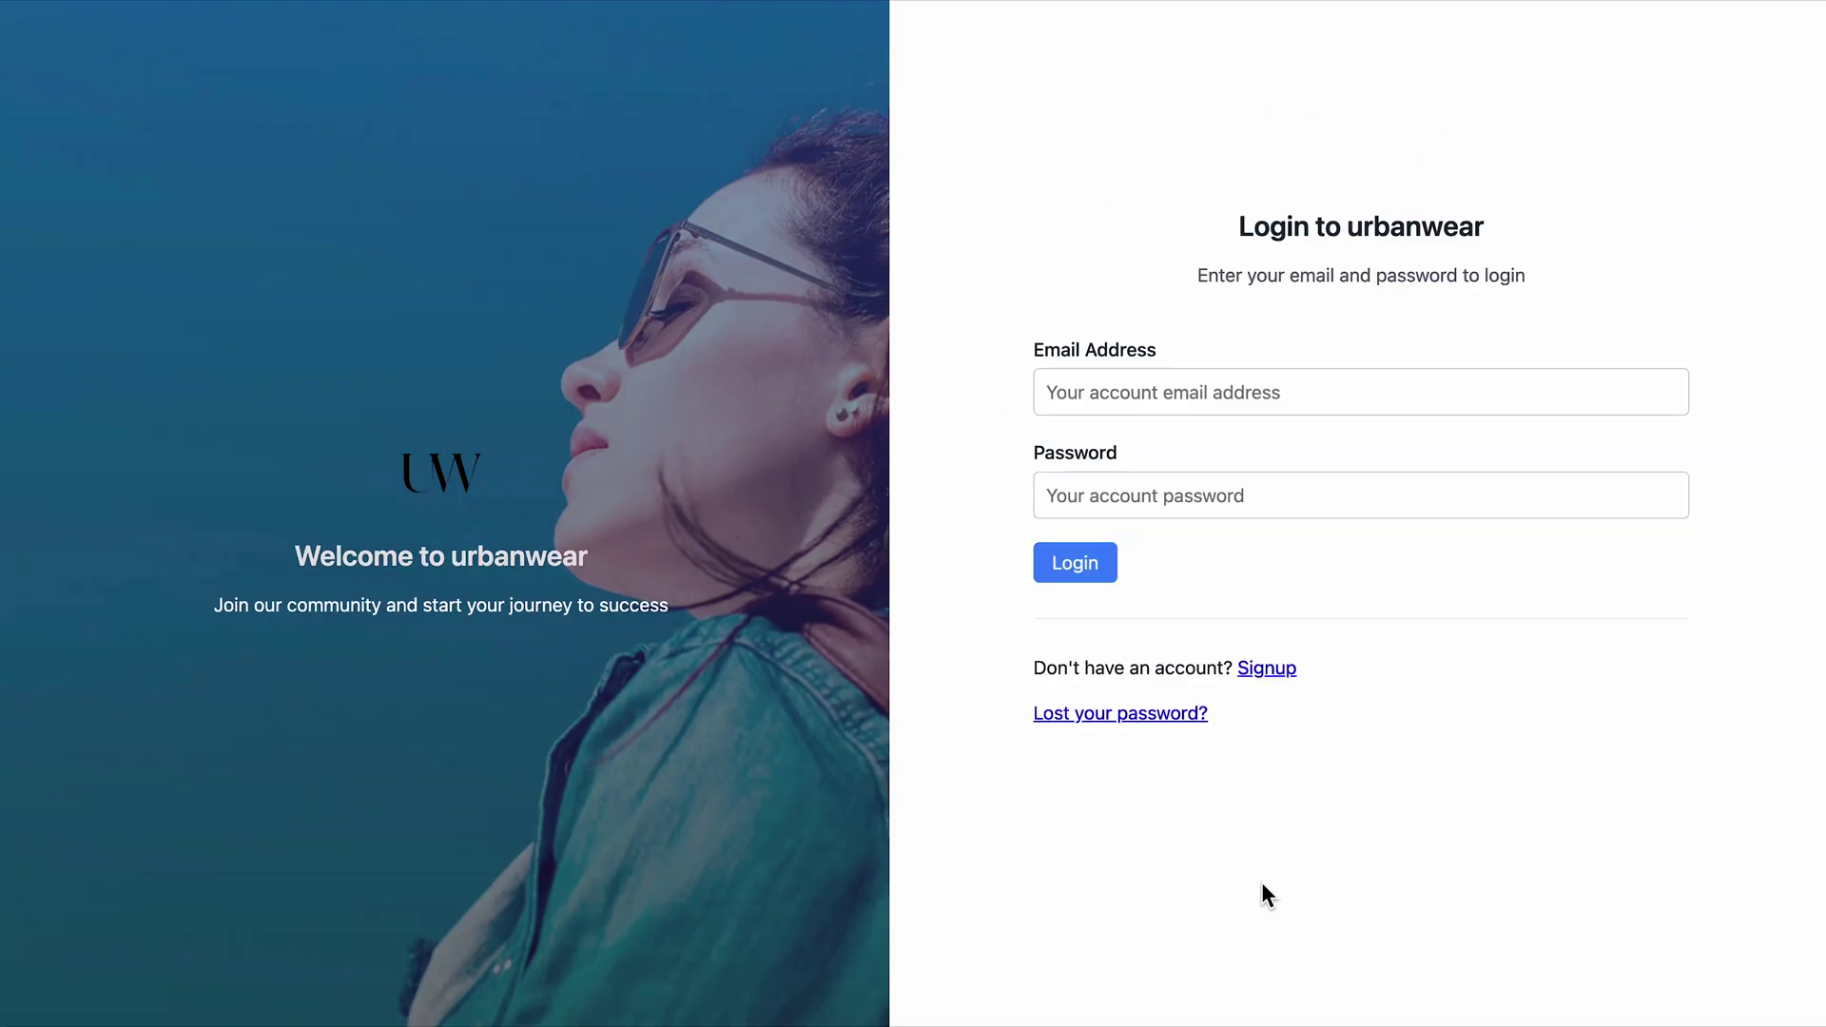